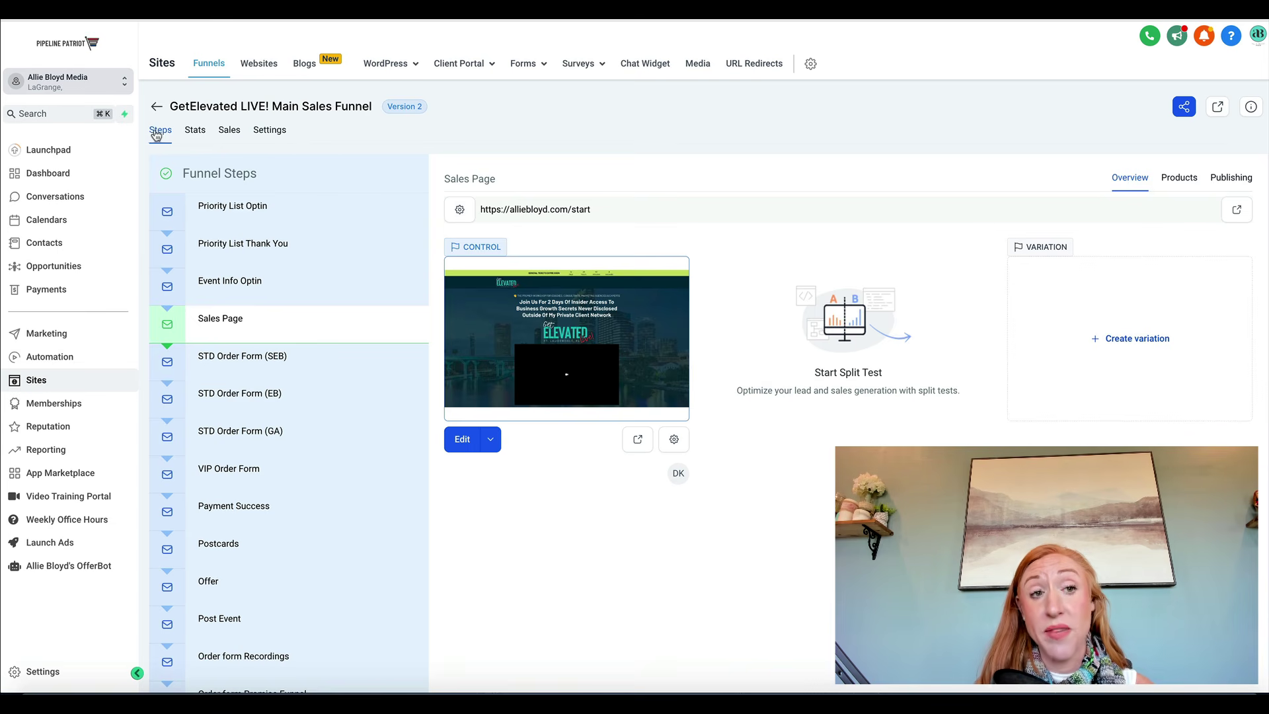
- Open the funnel's settings and look over the domains available for the funnel
scroll(250, 304, "down", 1)
scroll(250, 304, "up", 1)
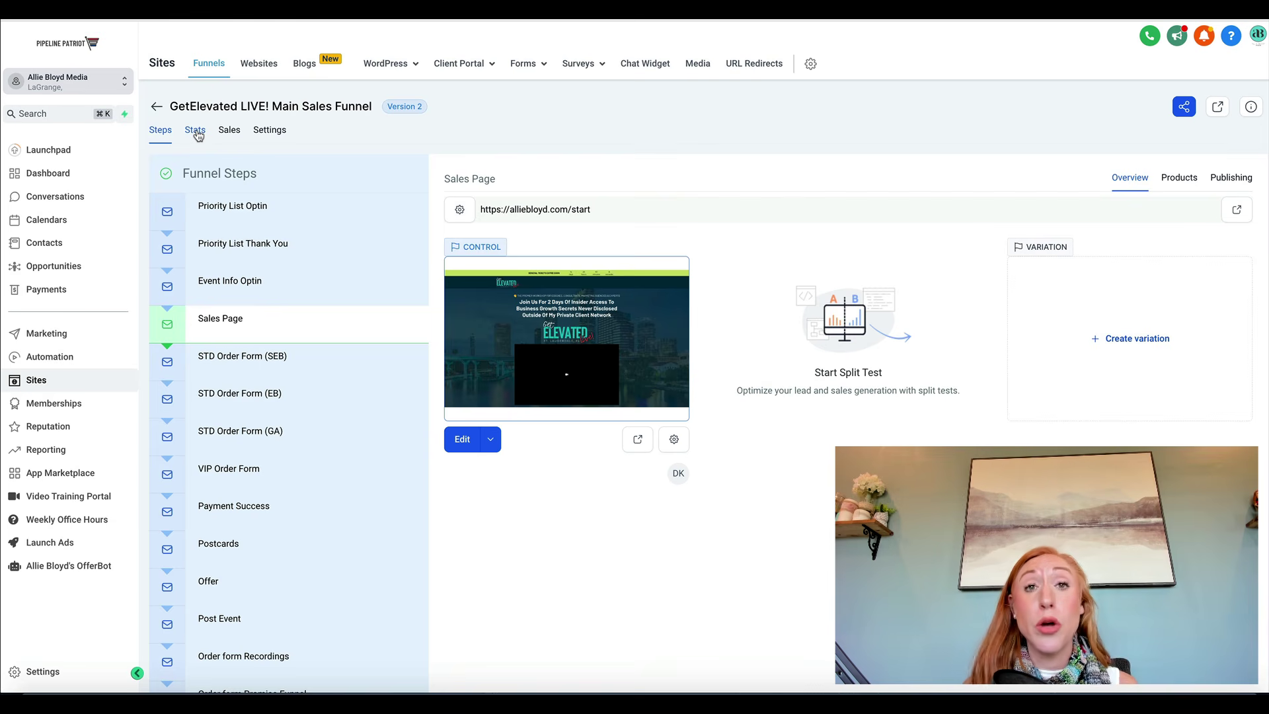
left_click(253, 133)
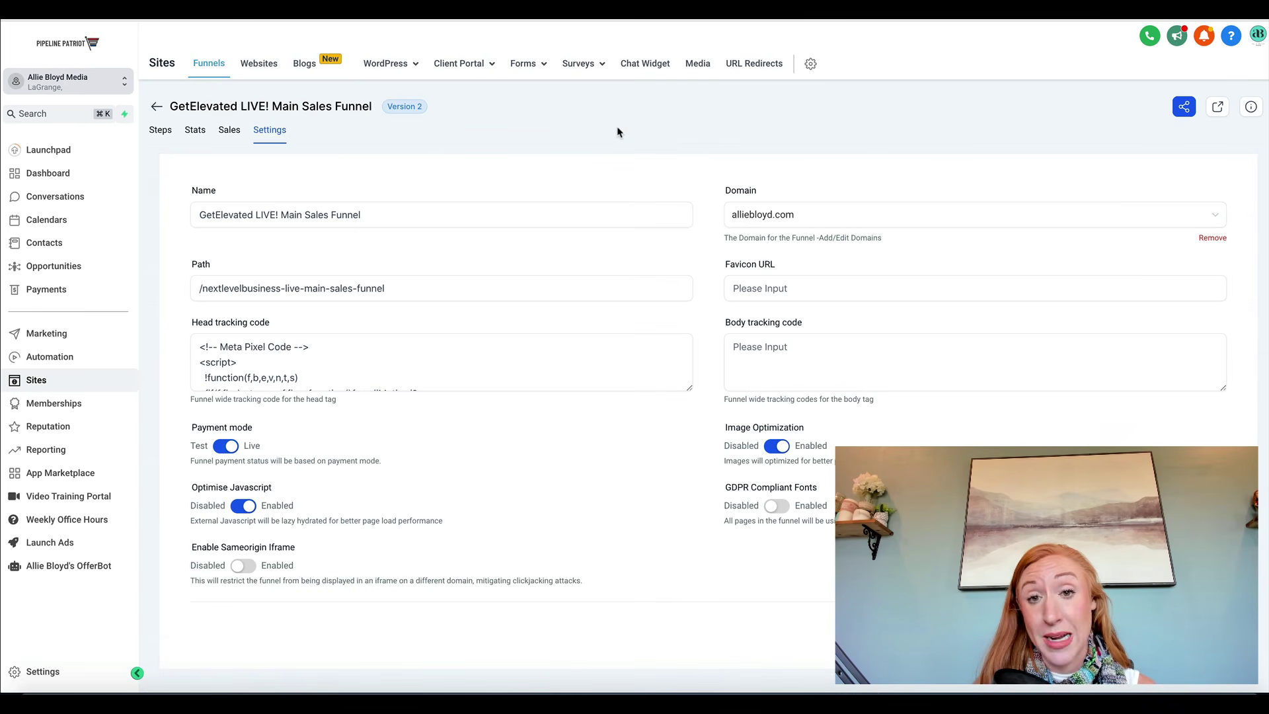
left_click(767, 216)
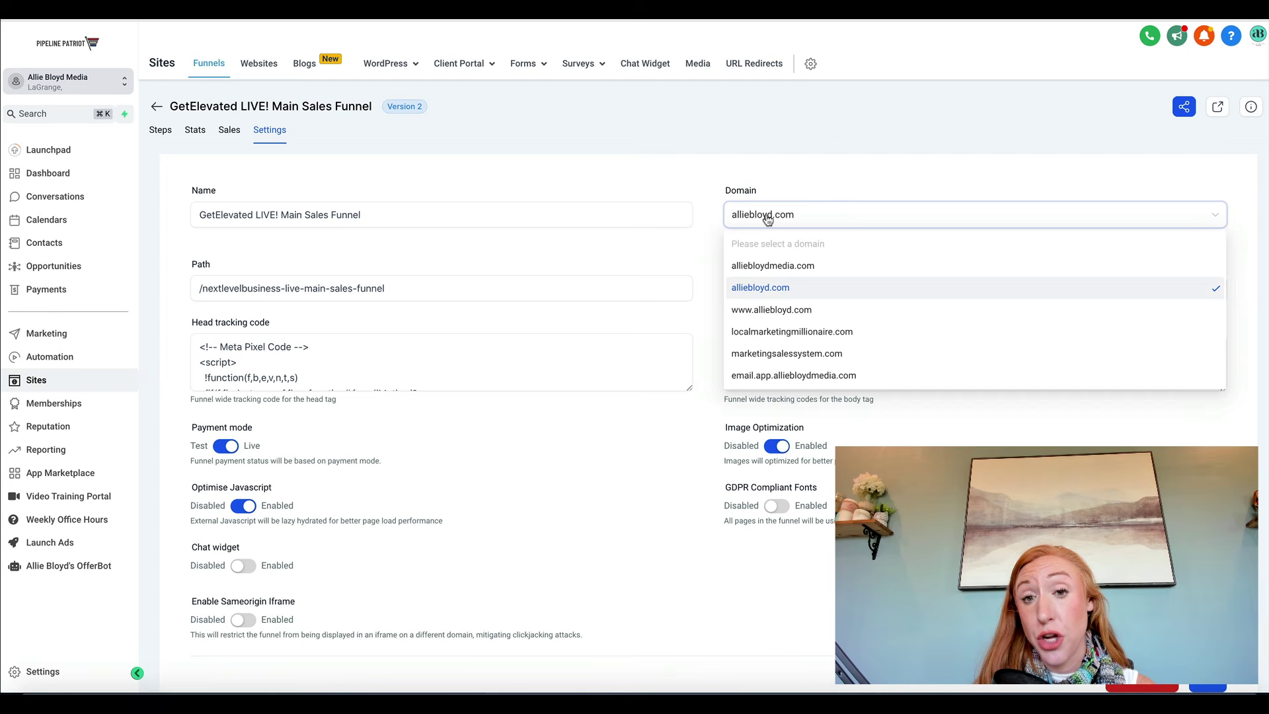
left_click(767, 216)
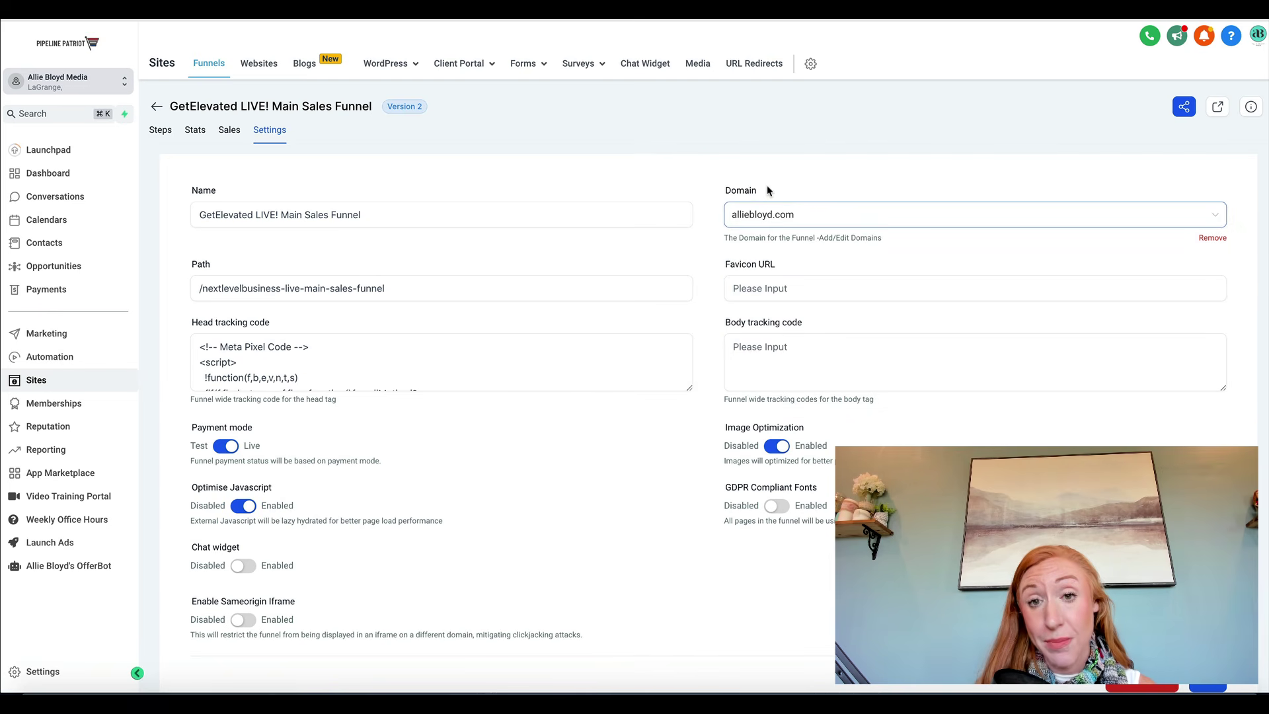
- Highlight the Priority List Optin page's URL among the funnel steps and compare it with the domain choices in the funnel settings
left_click(161, 131)
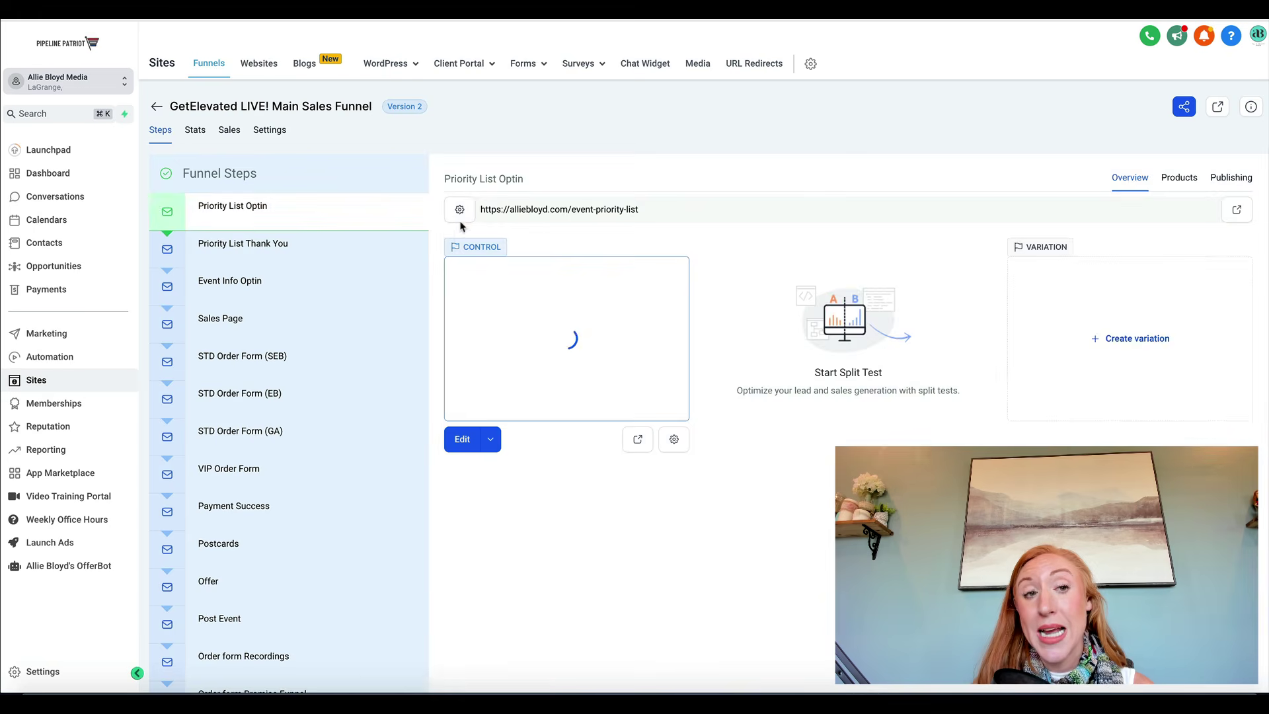
left_click_drag(480, 210, 675, 223)
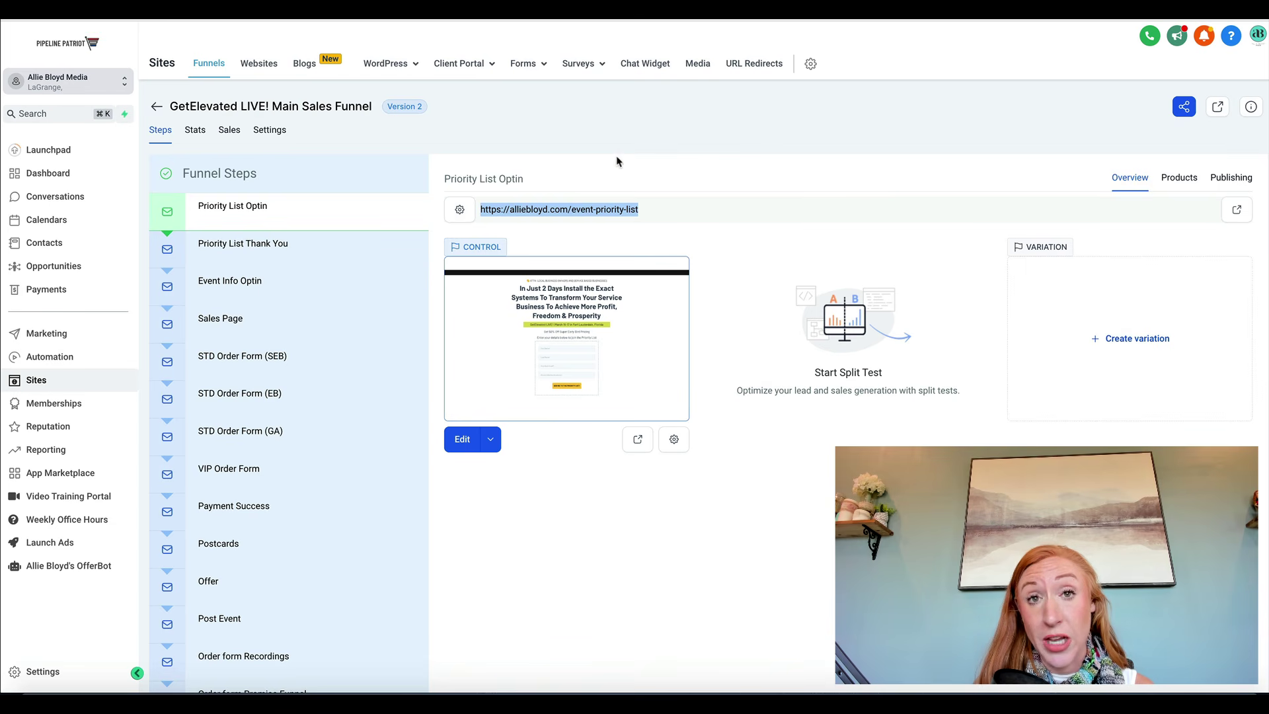
left_click(277, 132)
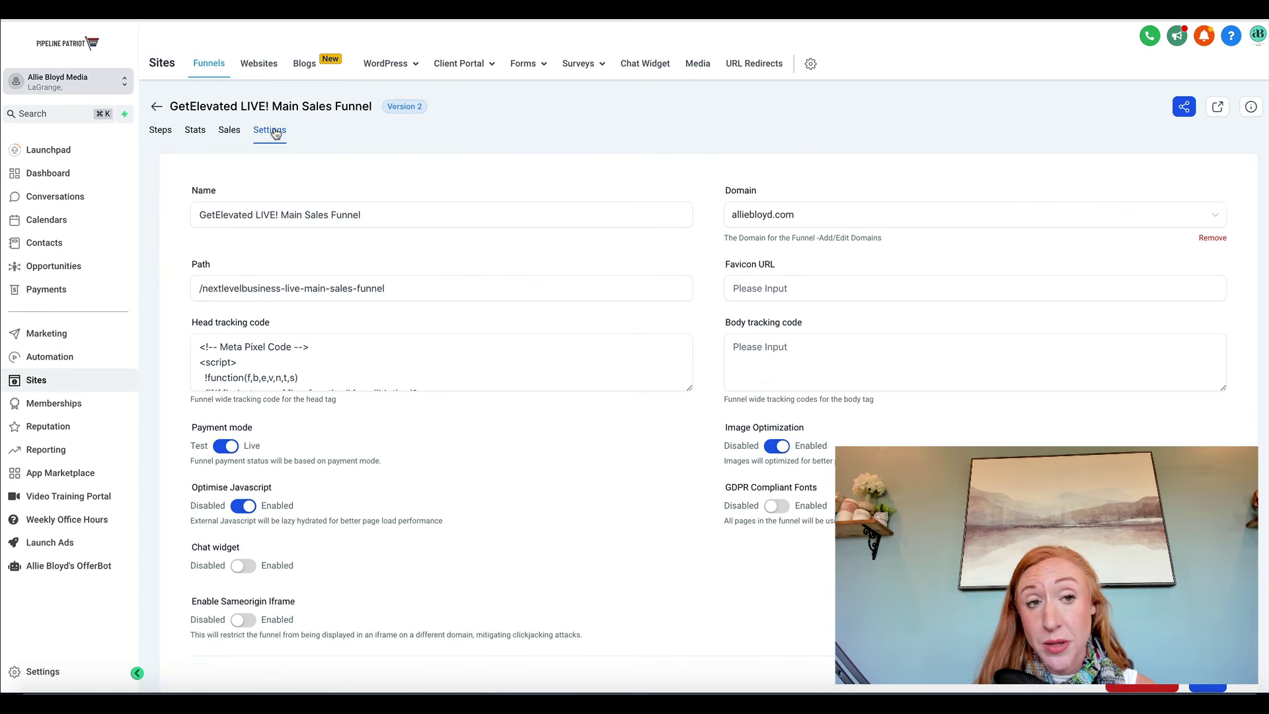
left_click(760, 216)
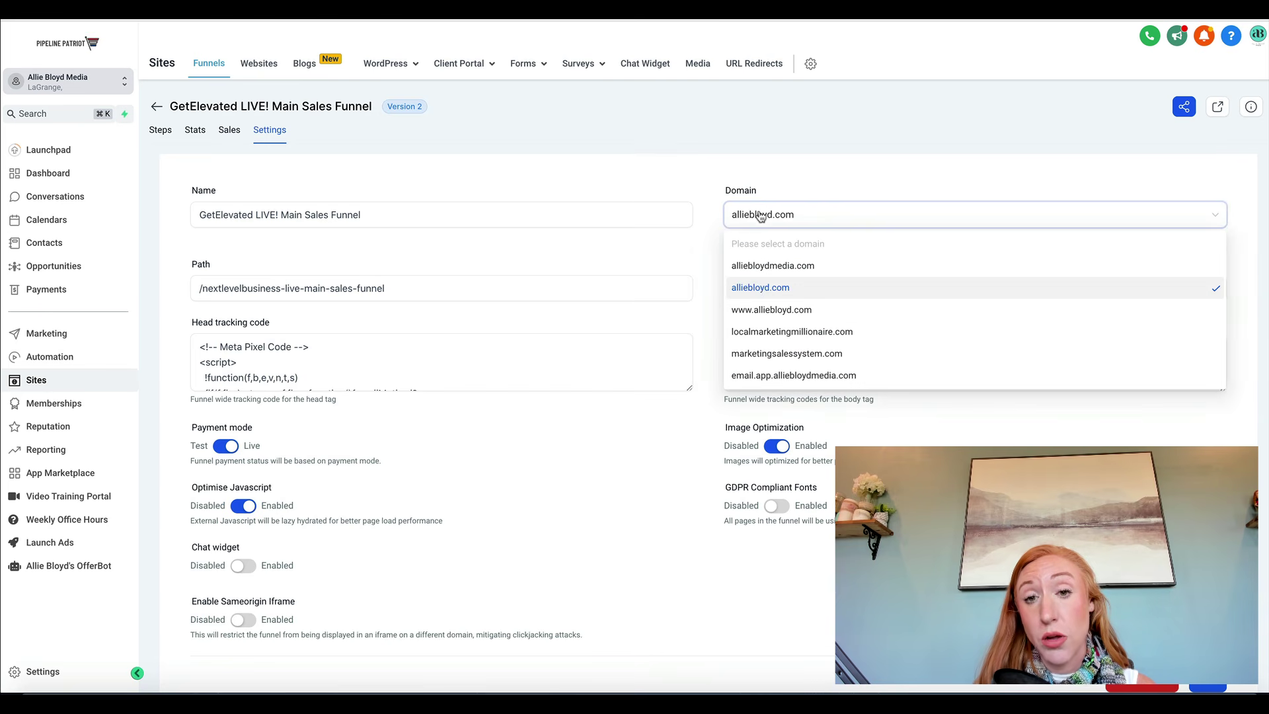
left_click(806, 186)
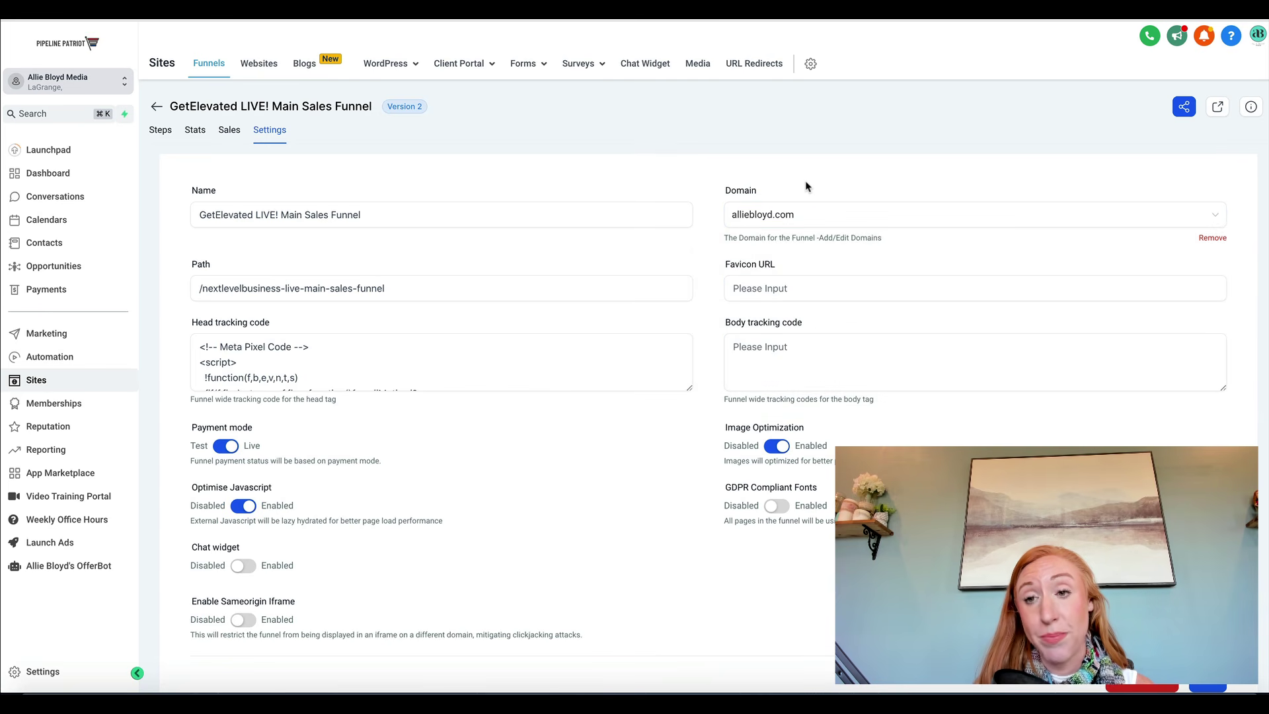
left_click(809, 224)
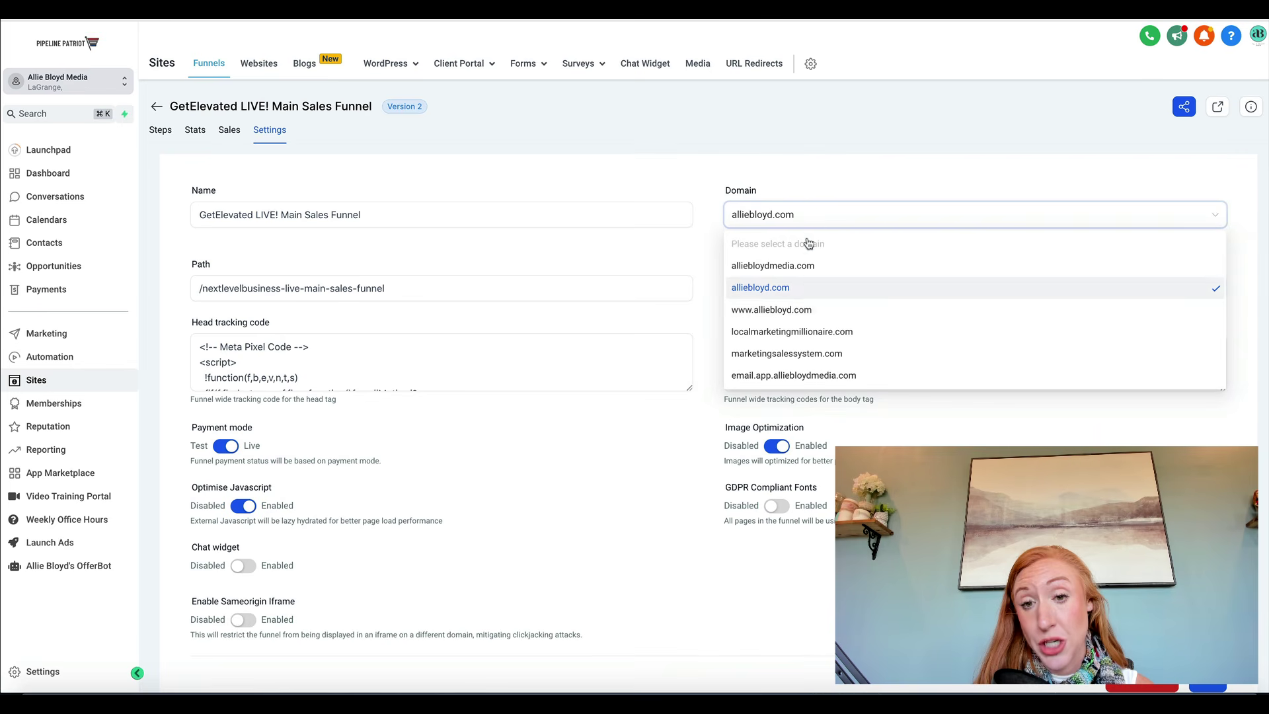
left_click(795, 174)
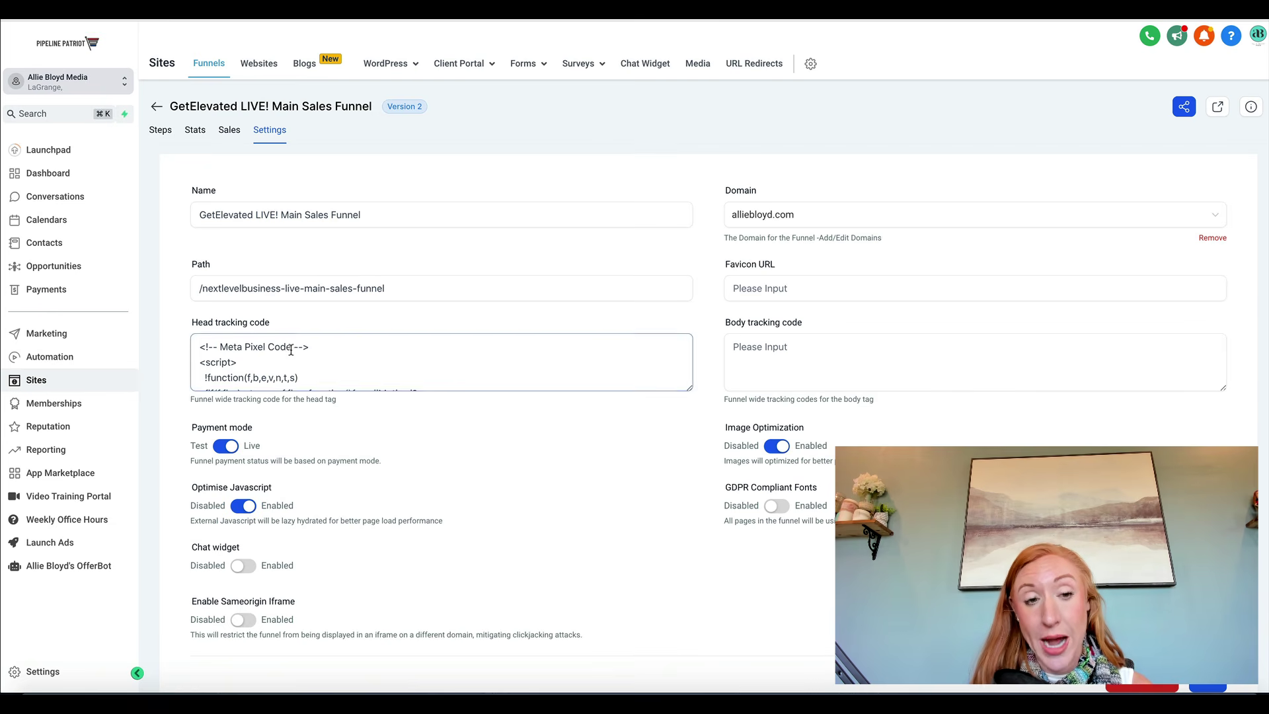
- Examine the funnel-wide head tracking code, the Chat widget setting and the Favicon URL field
left_click(352, 349)
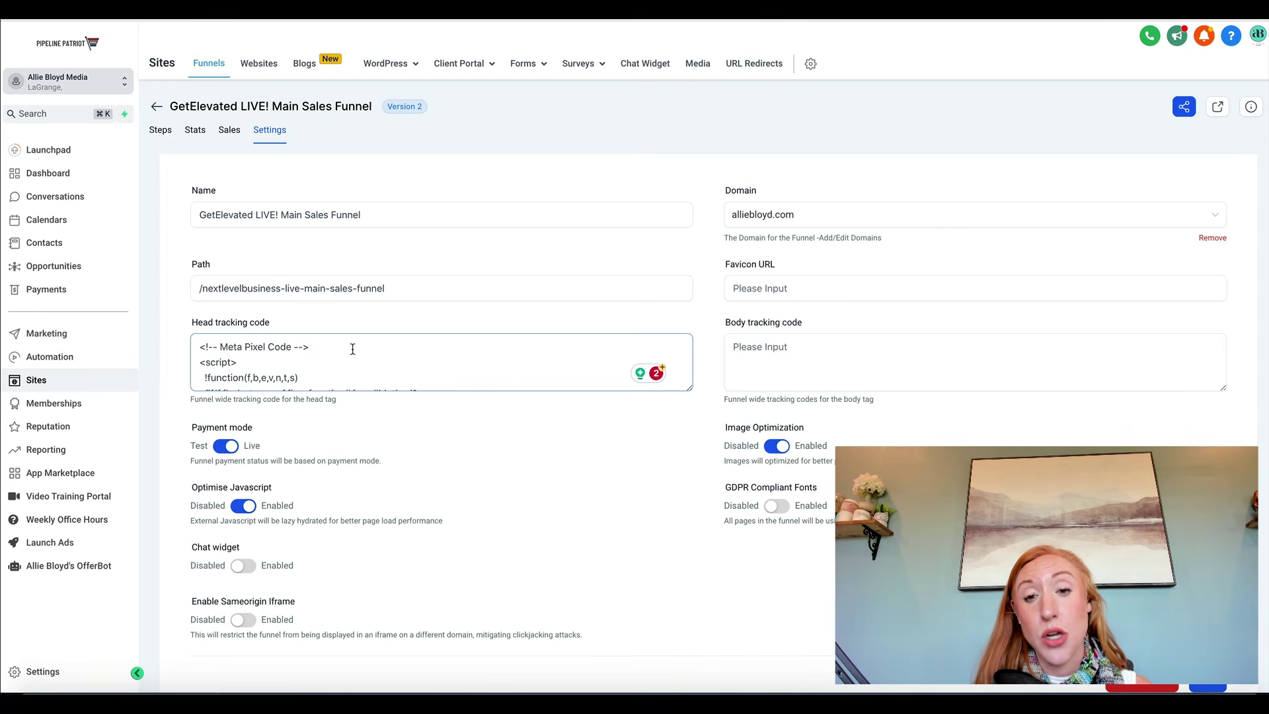
left_click(352, 349)
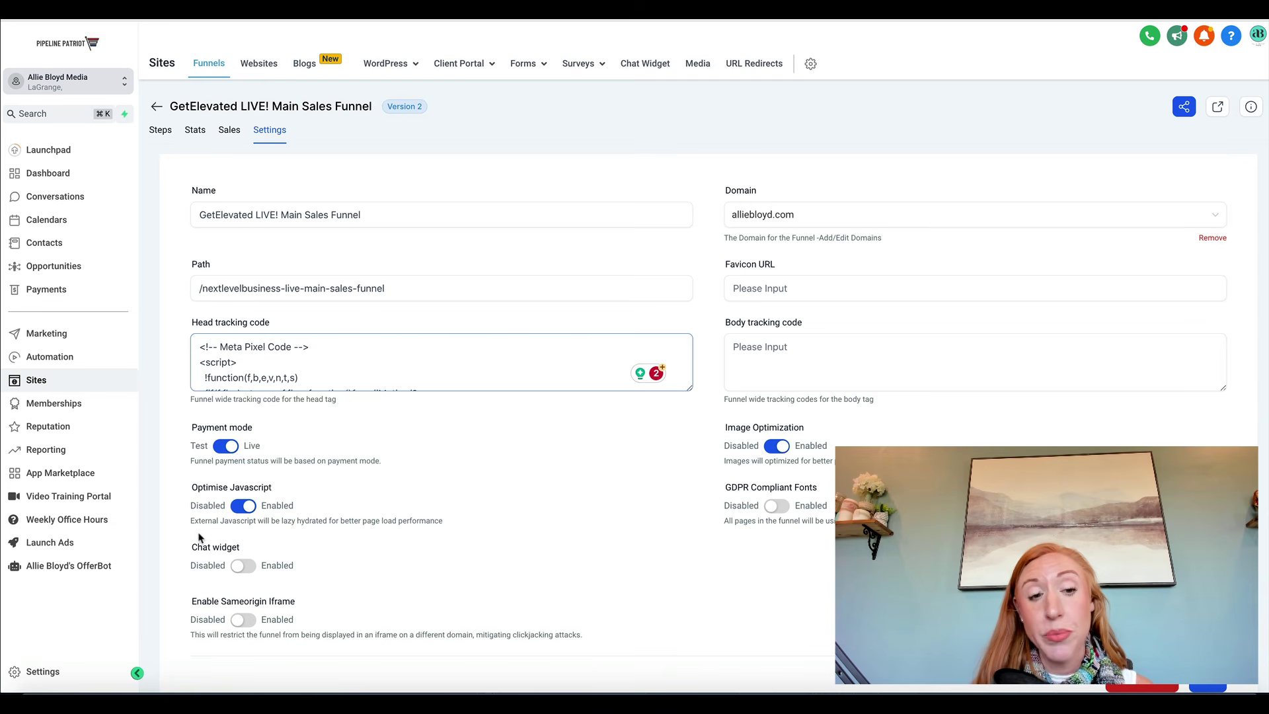
left_click_drag(191, 547, 243, 550)
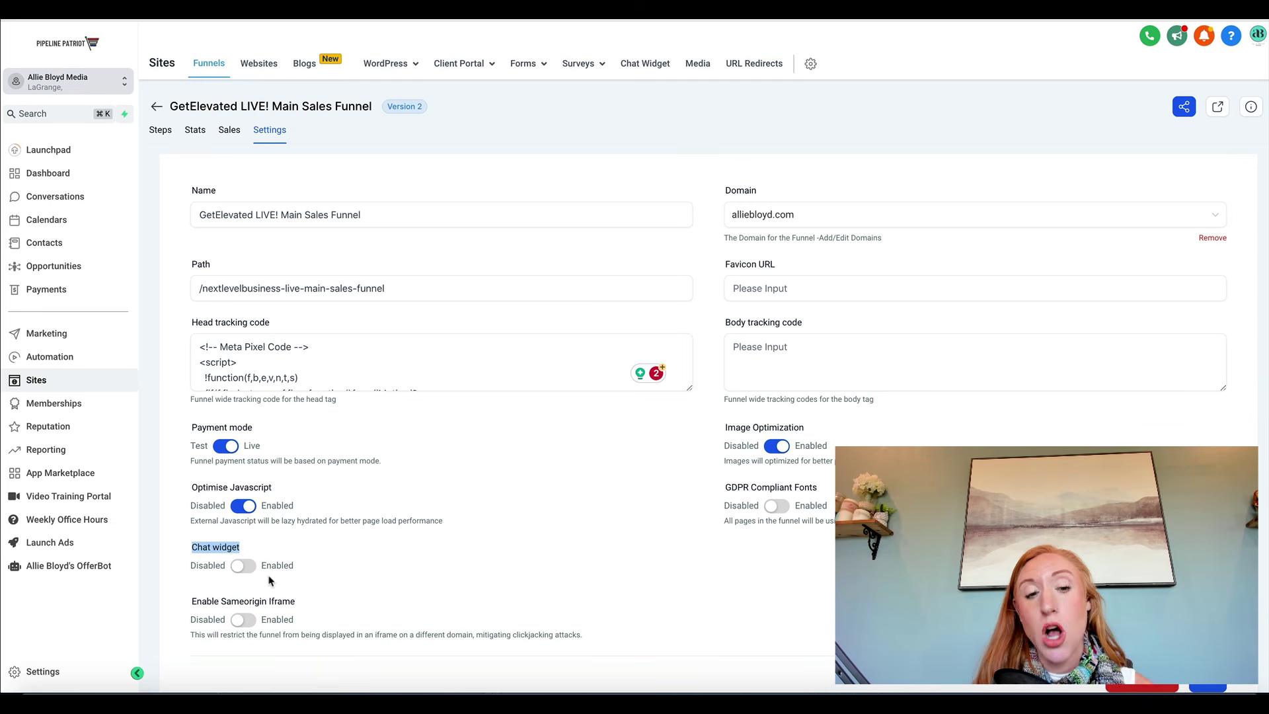
left_click(319, 522)
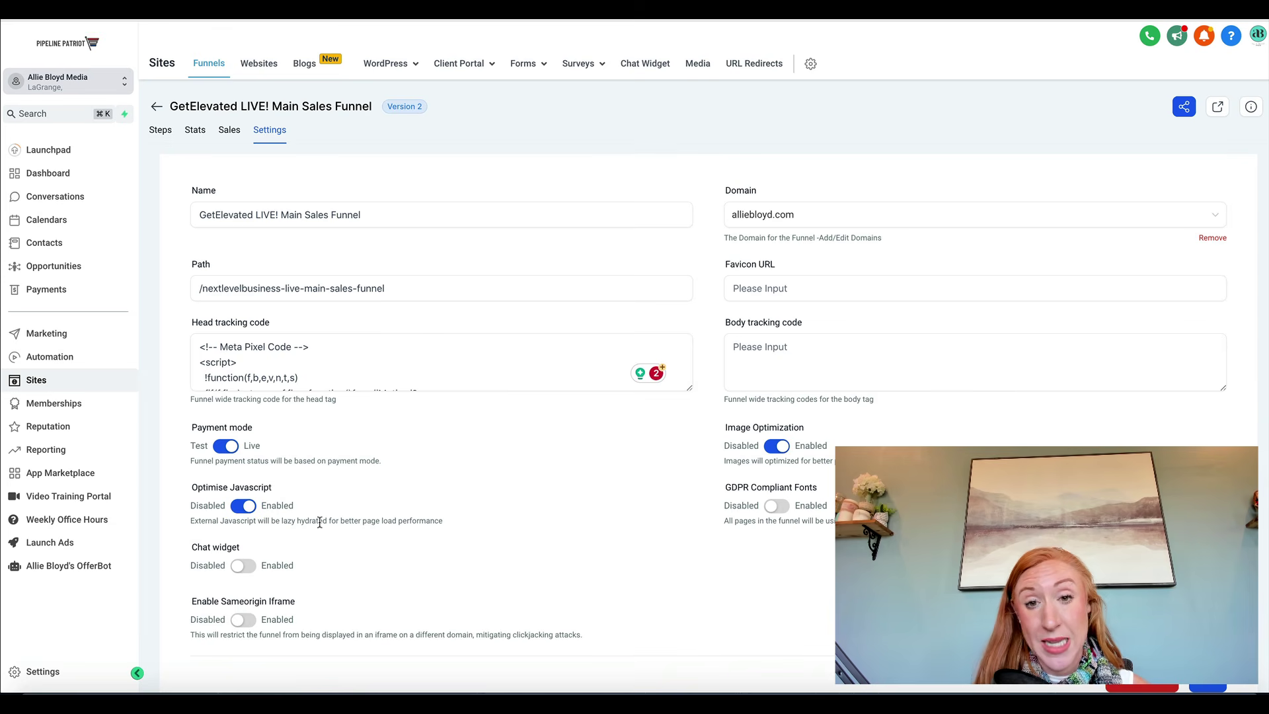
left_click(780, 288)
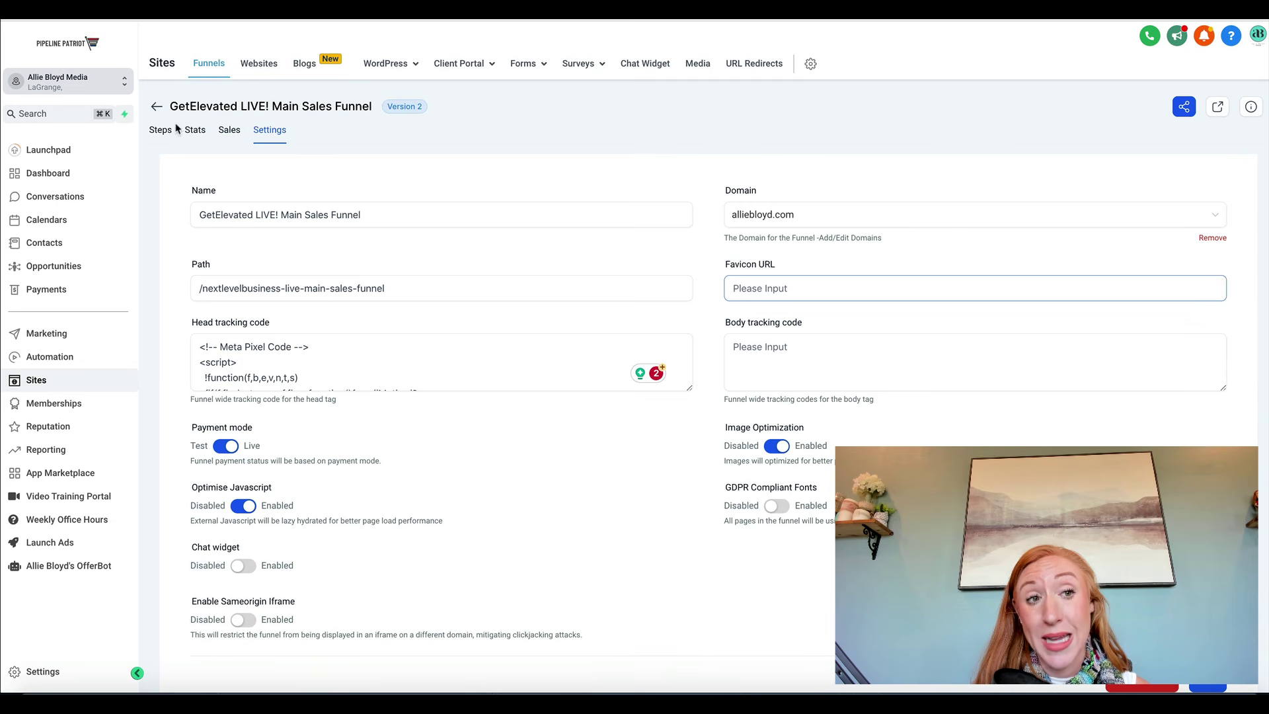
- Open the Priority List Optin page for editing and select the Nav section at the top of the page, highlighting its element name
left_click(195, 72)
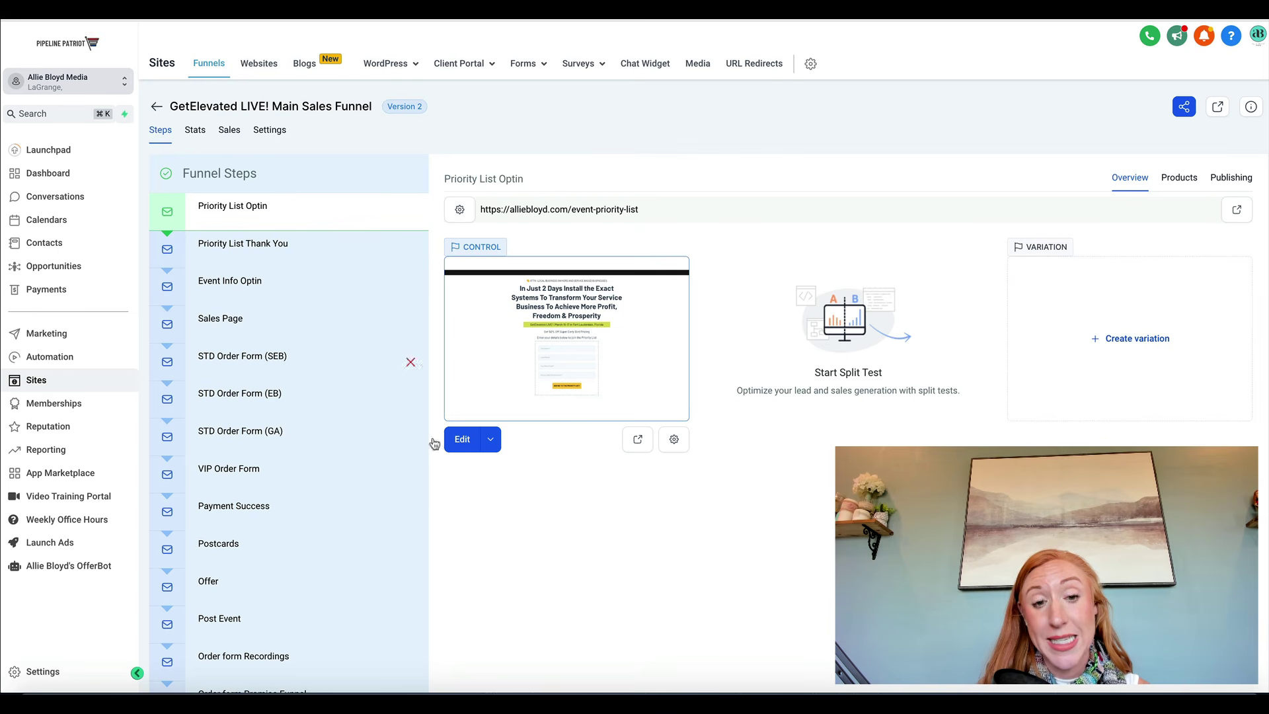
left_click(468, 442)
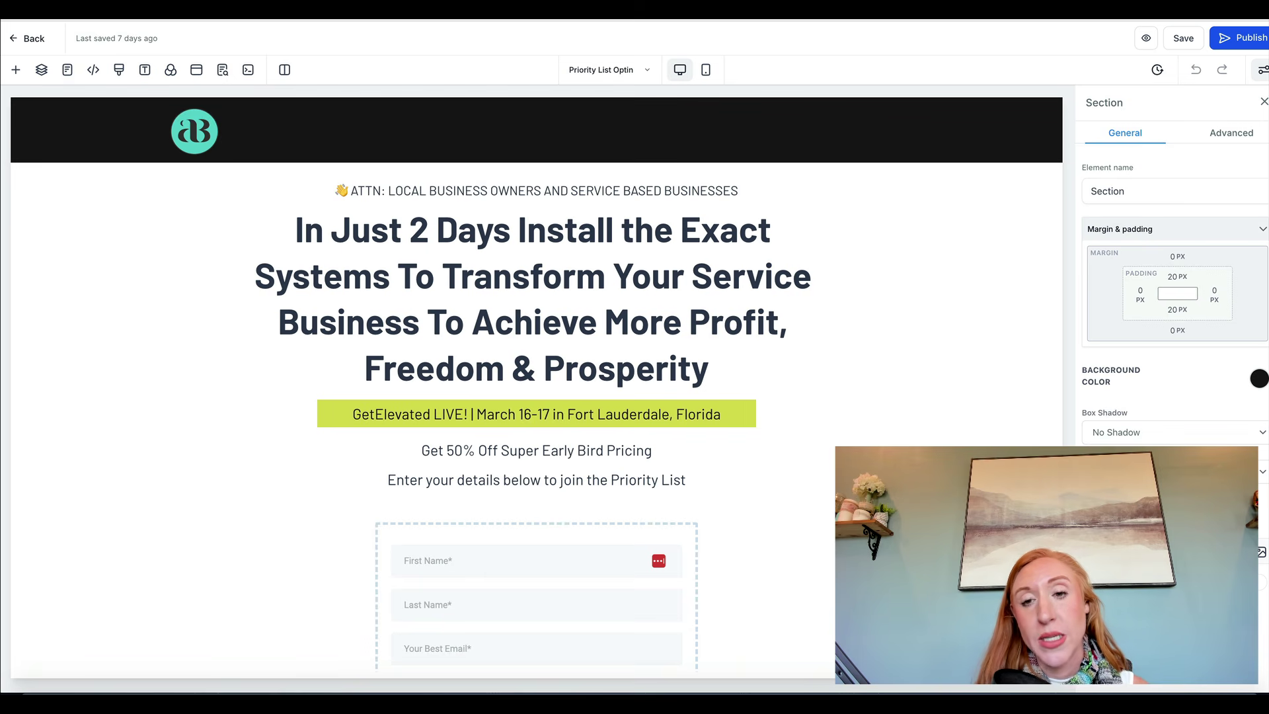
left_click(960, 132)
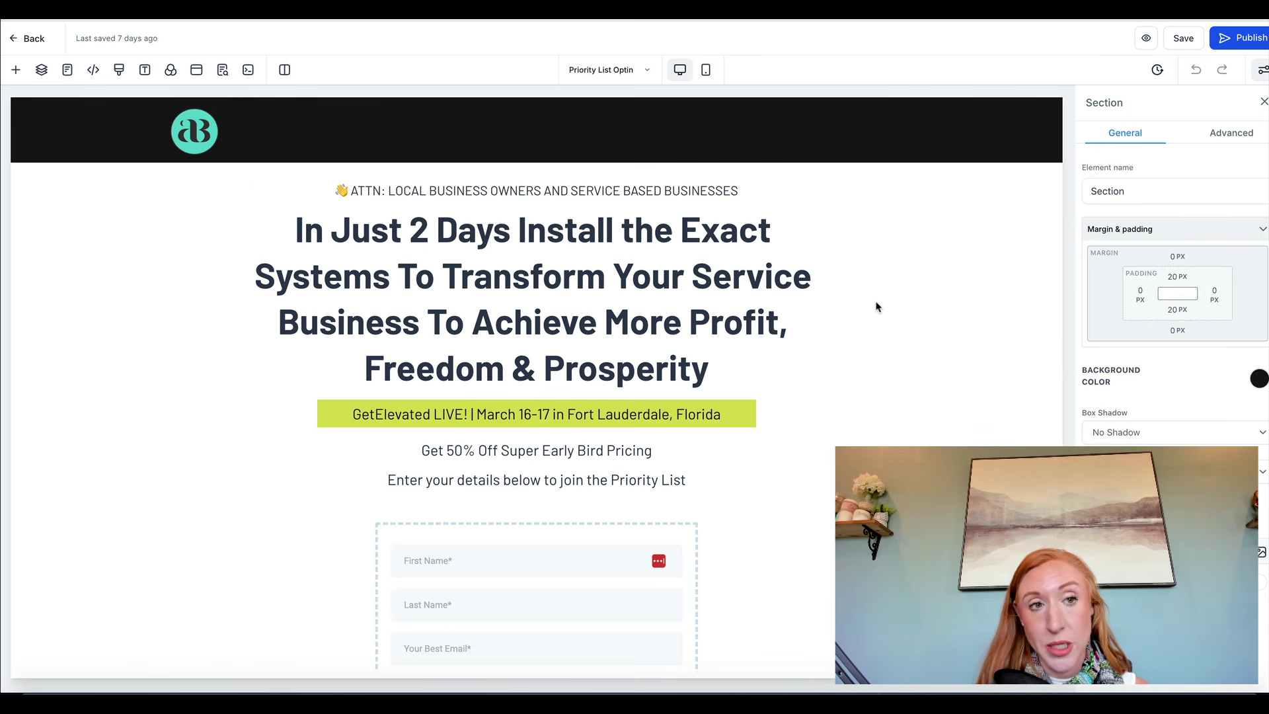
left_click(1028, 142)
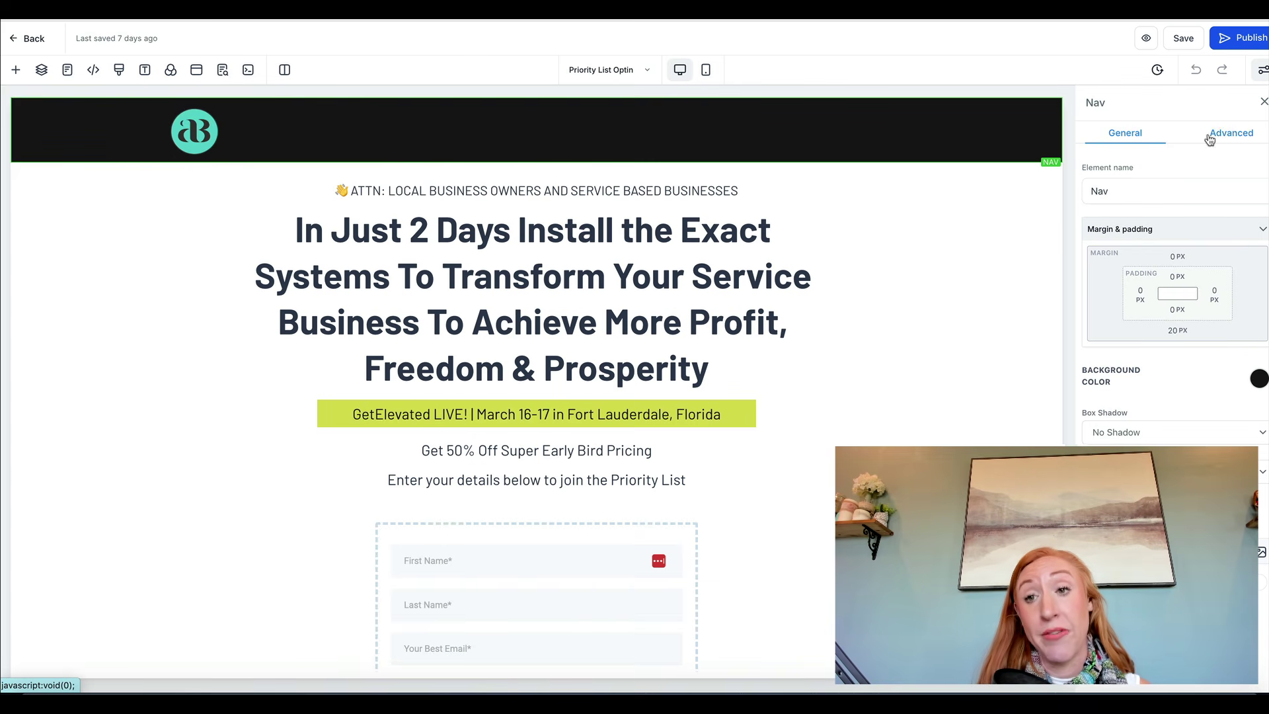
double_click(1122, 190)
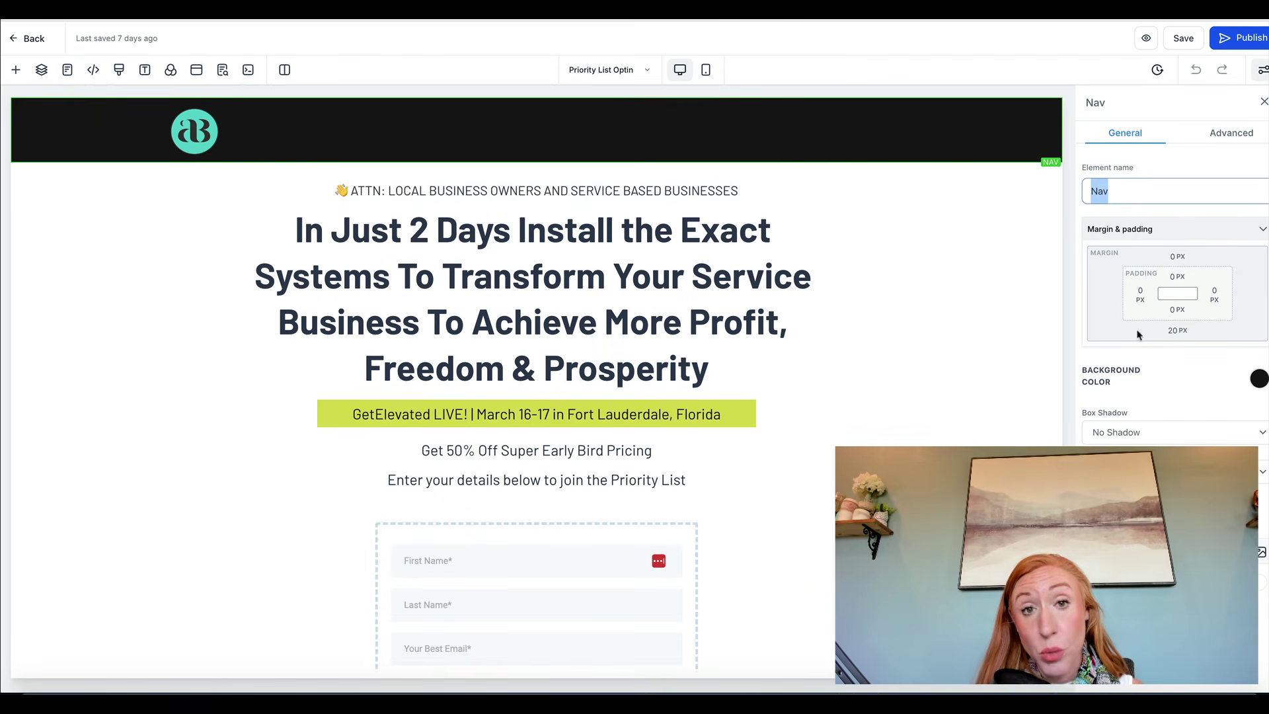
- Try a 40% Drop Shadow on the Nav section and restore its box shadow to No Shadow
left_click(1132, 433)
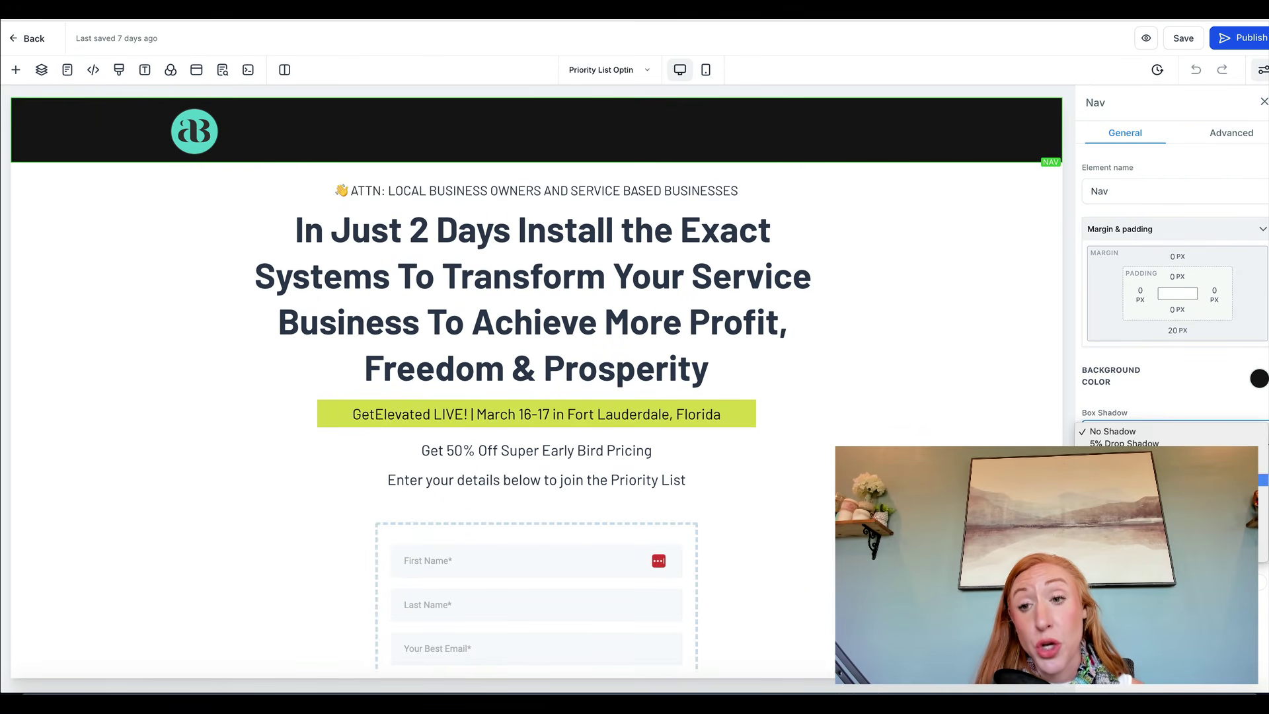
left_click(1150, 442)
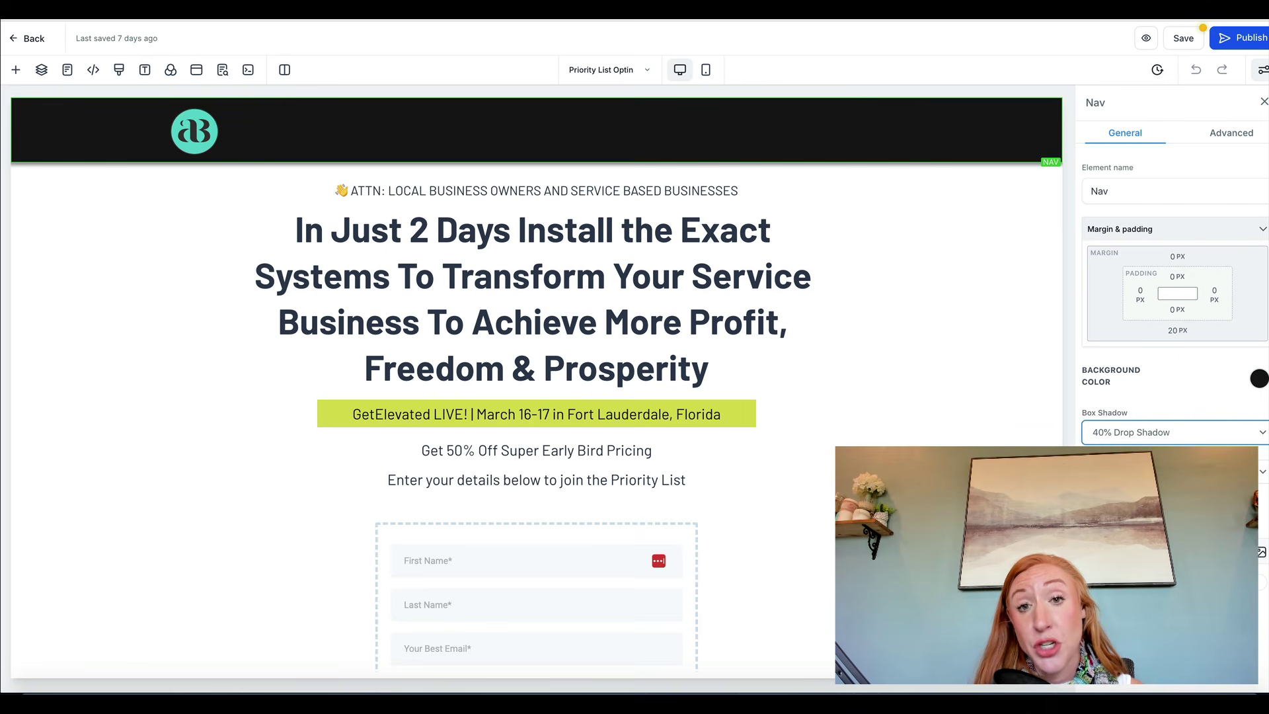
left_click(1120, 433)
left_click(1112, 371)
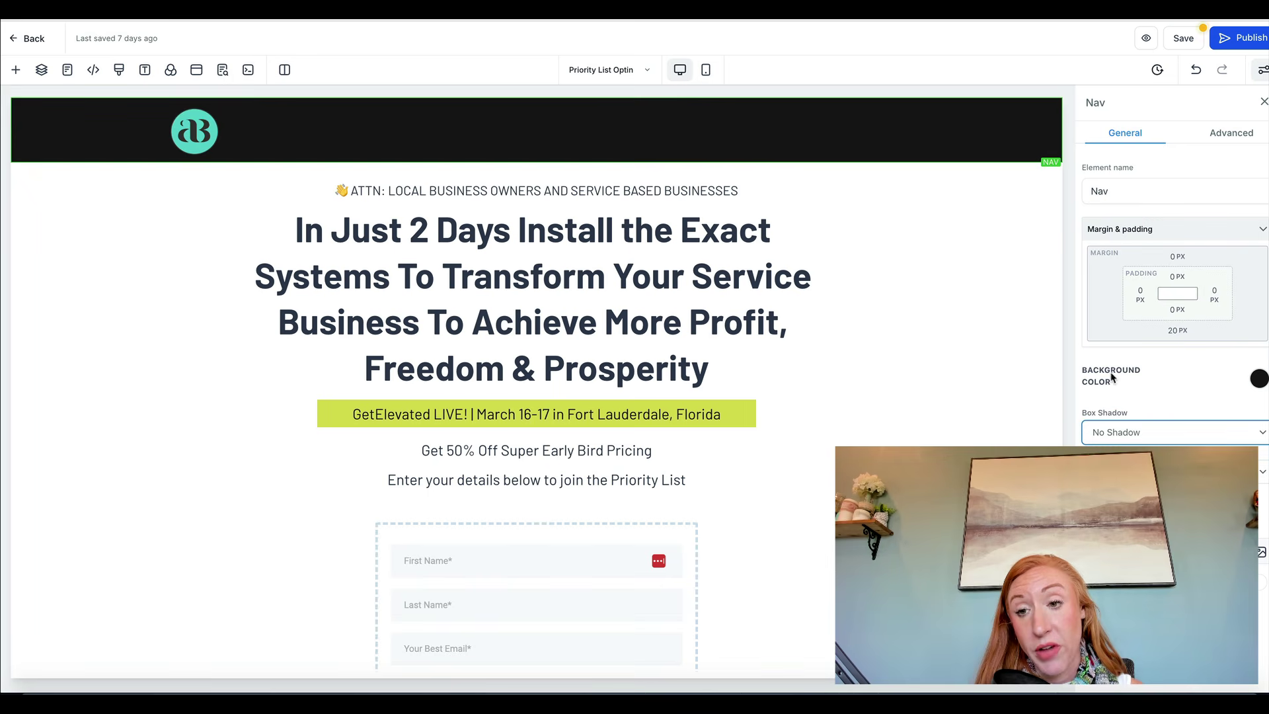
- Look through the Nav section's remaining general options and its advanced border, width and visibility settings
left_click(1123, 471)
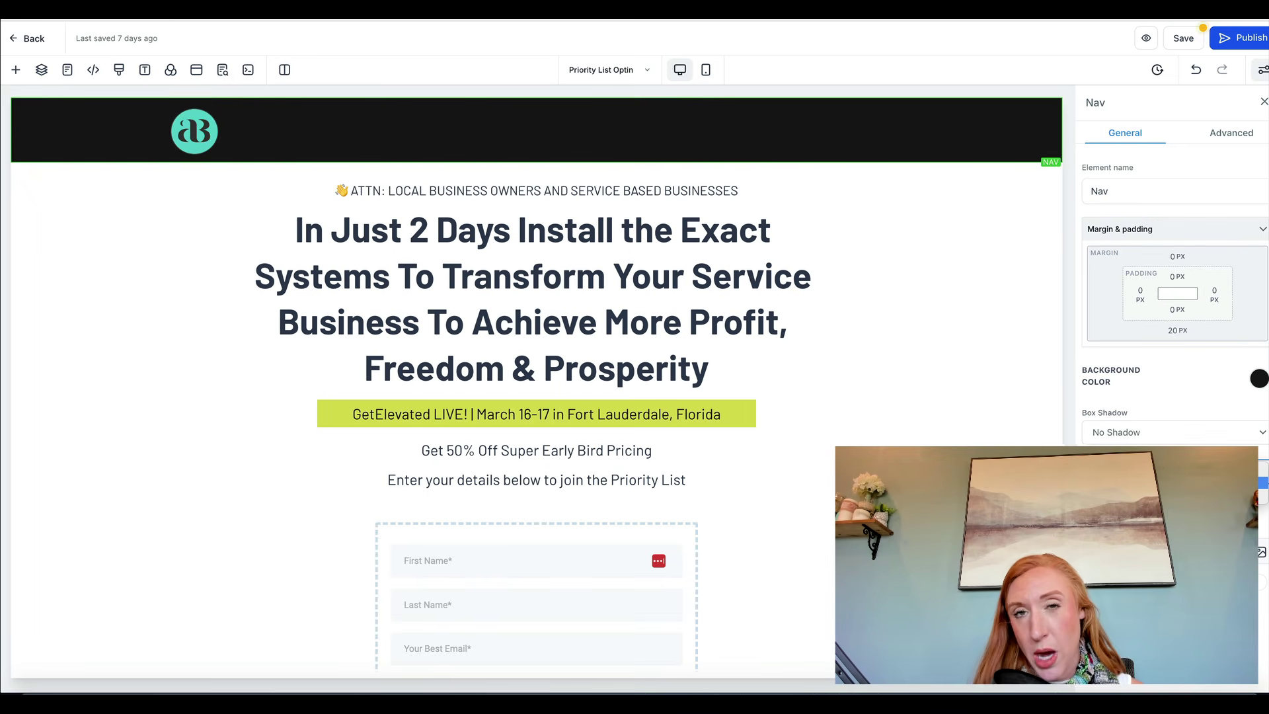
left_click(1155, 404)
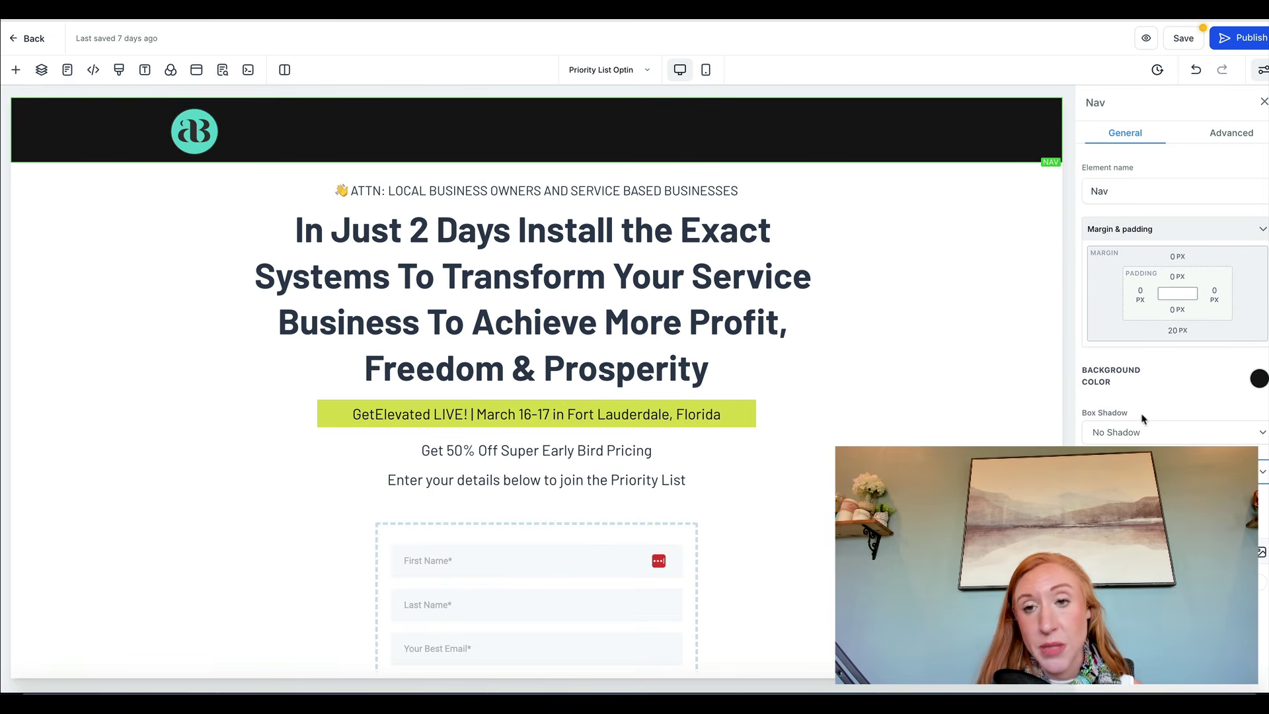
left_click(1144, 415)
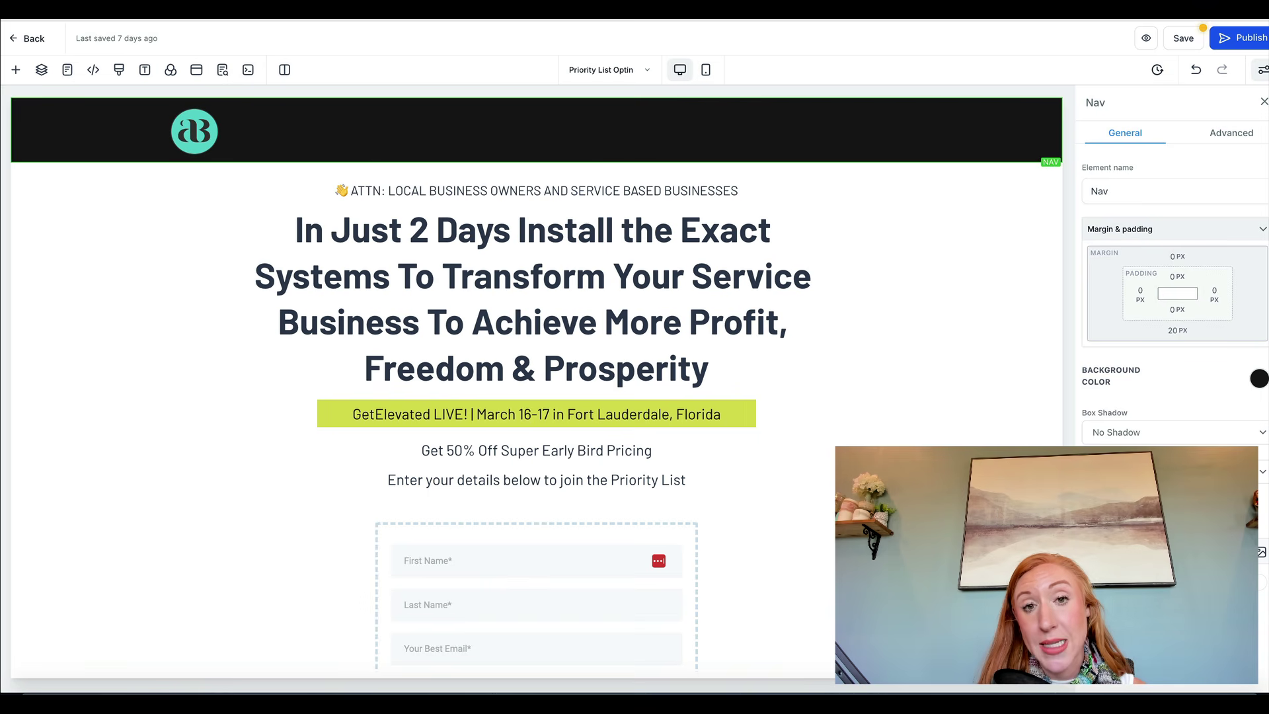
key("ctrl+z")
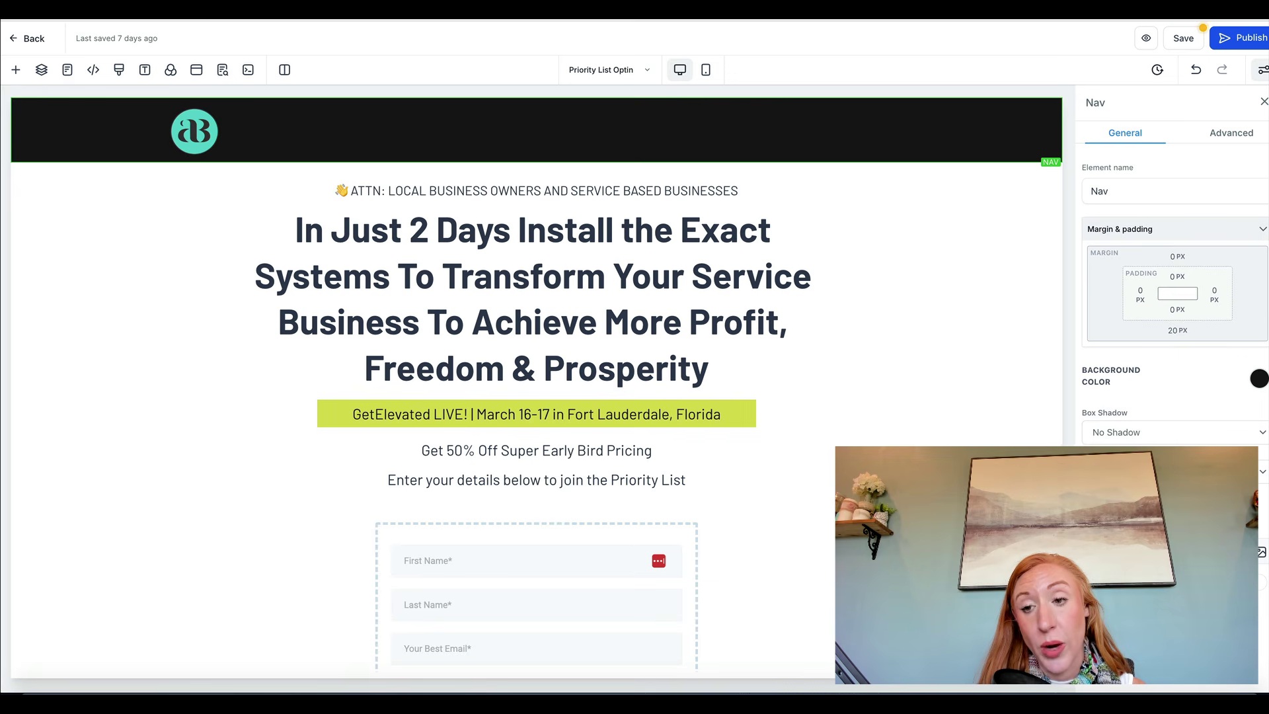
left_click(1226, 143)
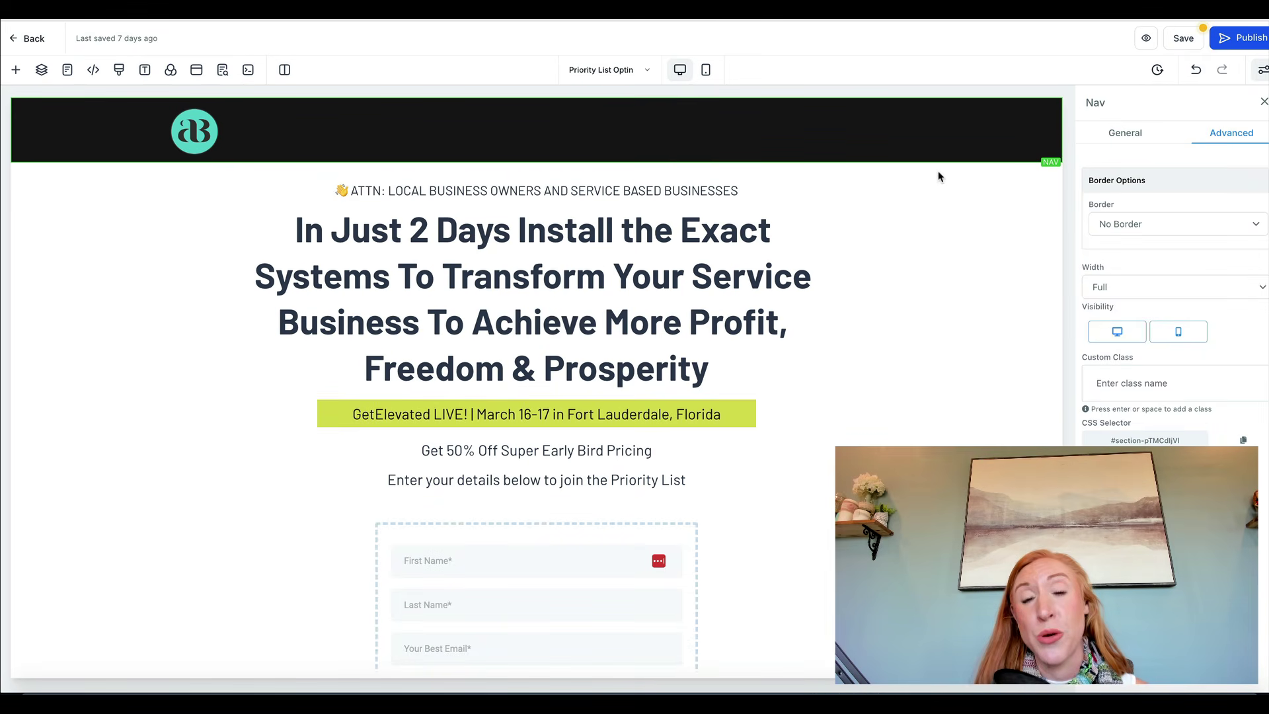
- Select the one-column row around the header logo and inspect its top padding setting
left_click(242, 104)
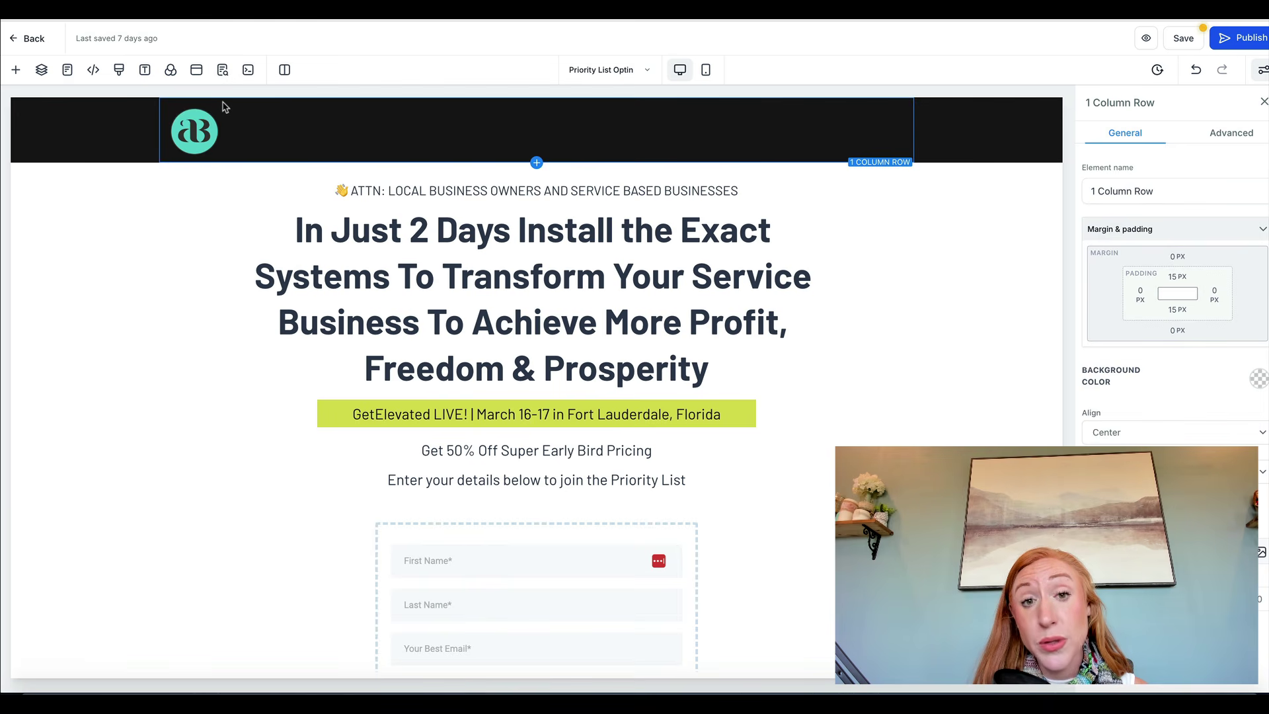
left_click(1057, 10)
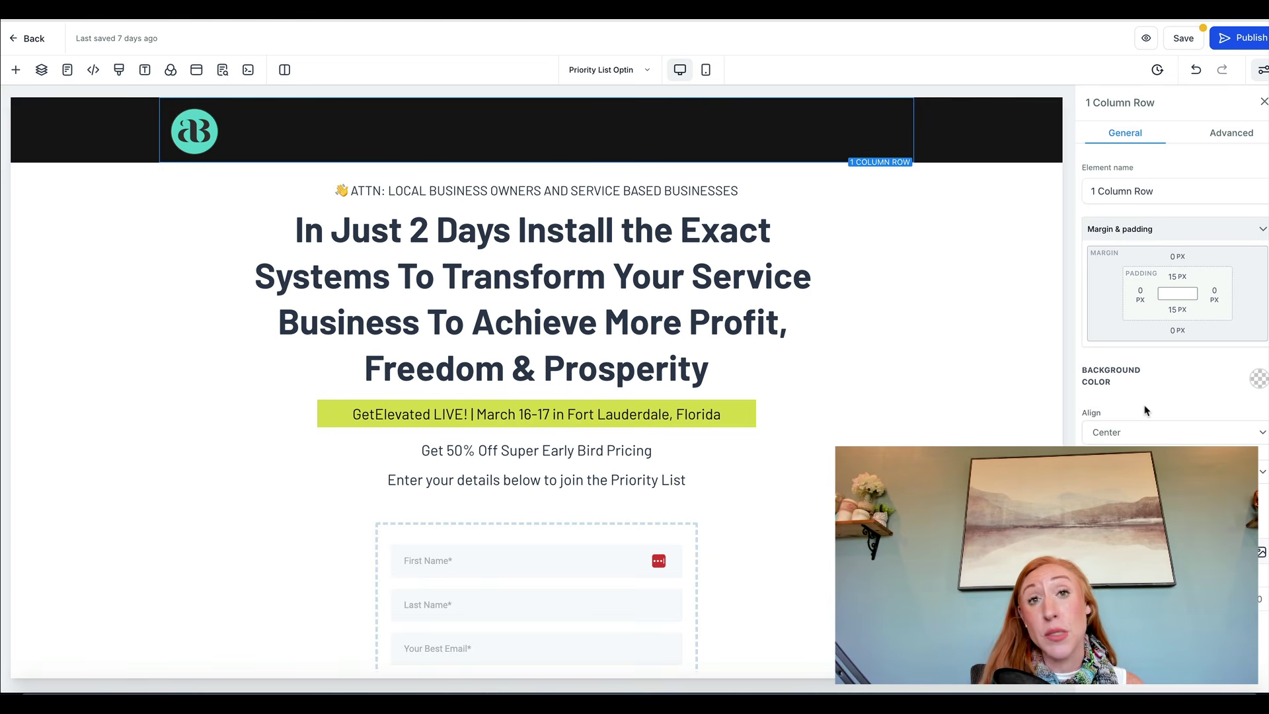
left_click(1168, 274)
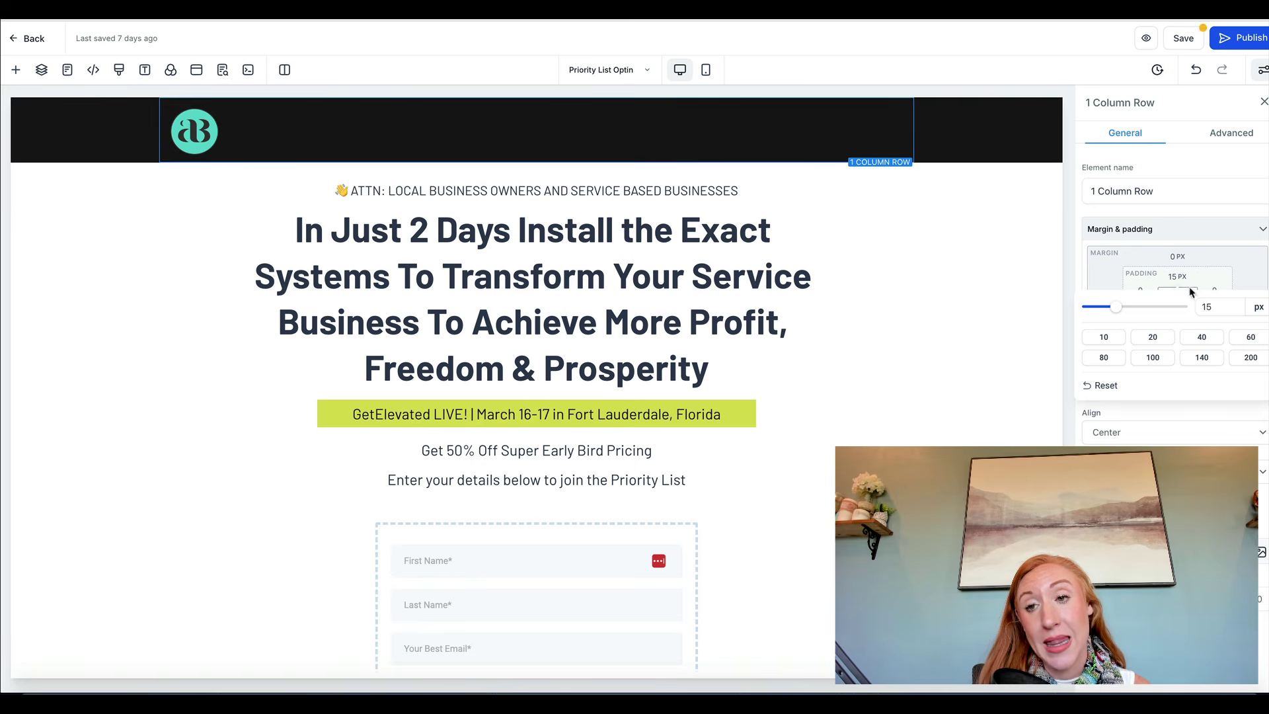
left_click(1201, 241)
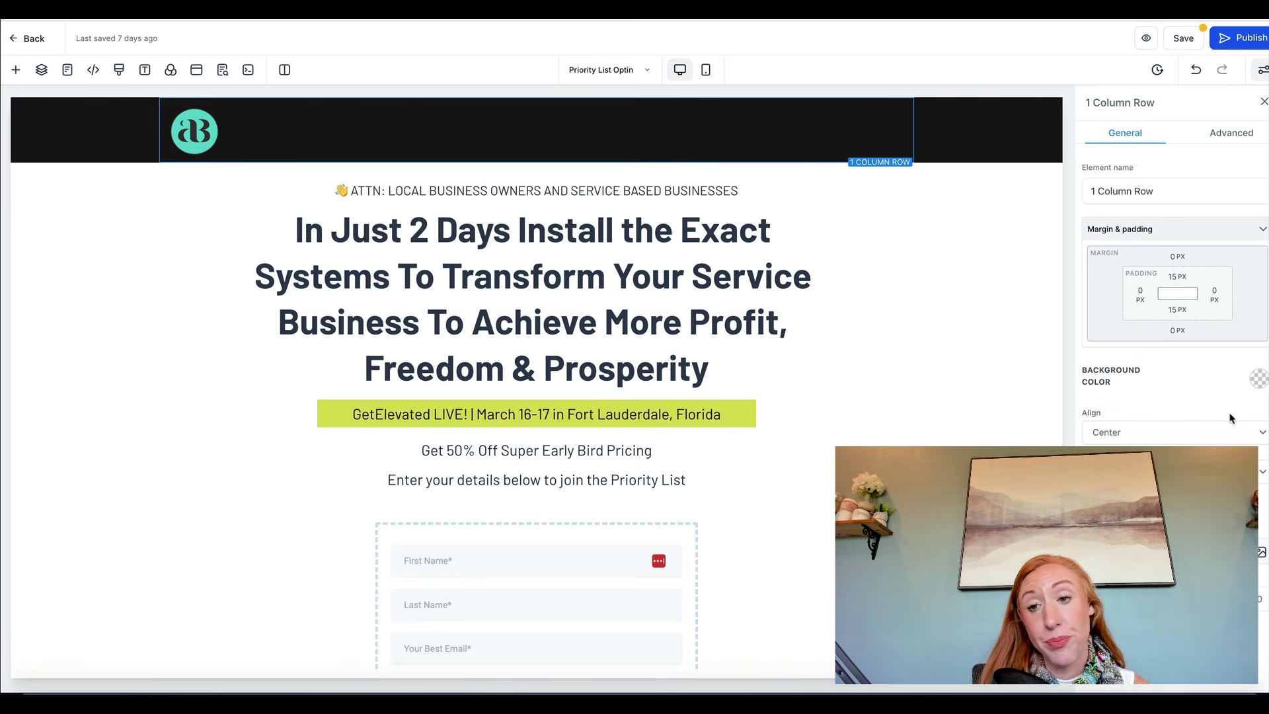
- Try Left alignment on the header's one-column row and restore its alignment to Center
left_click(1123, 432)
left_click(1118, 419)
left_click(1122, 433)
left_click(1121, 431)
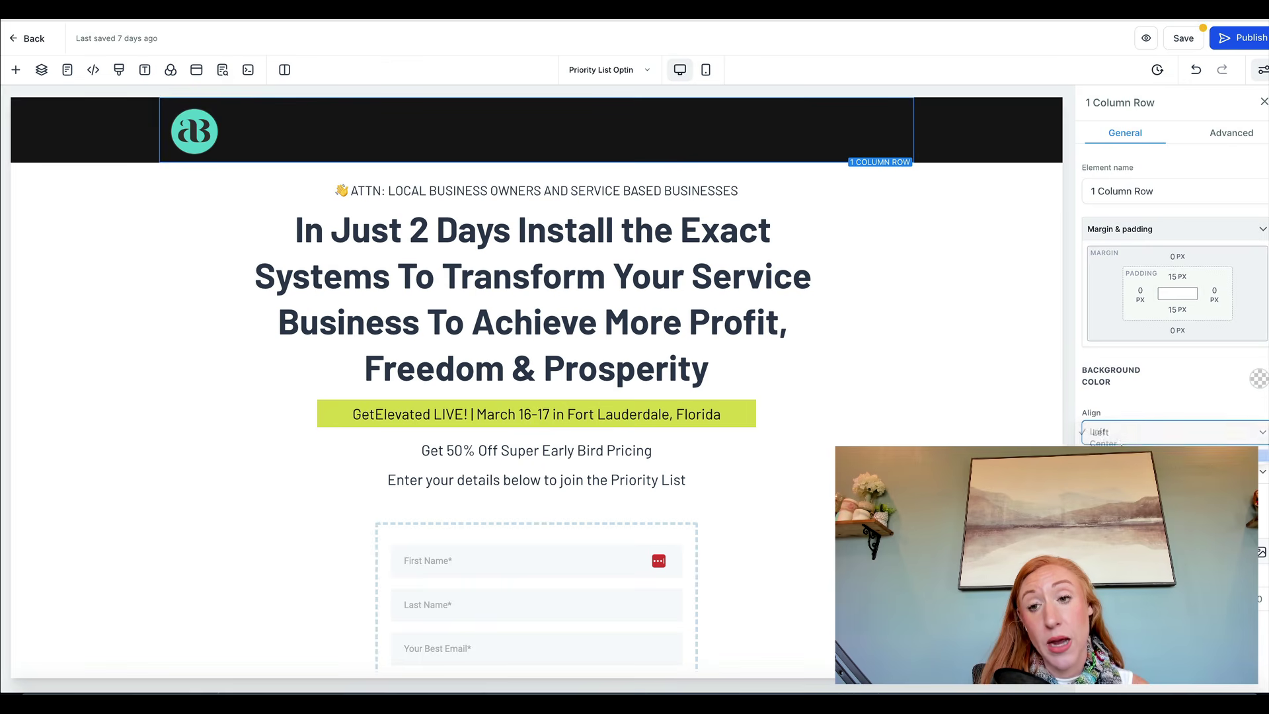
left_click(1124, 432)
left_click(1111, 422)
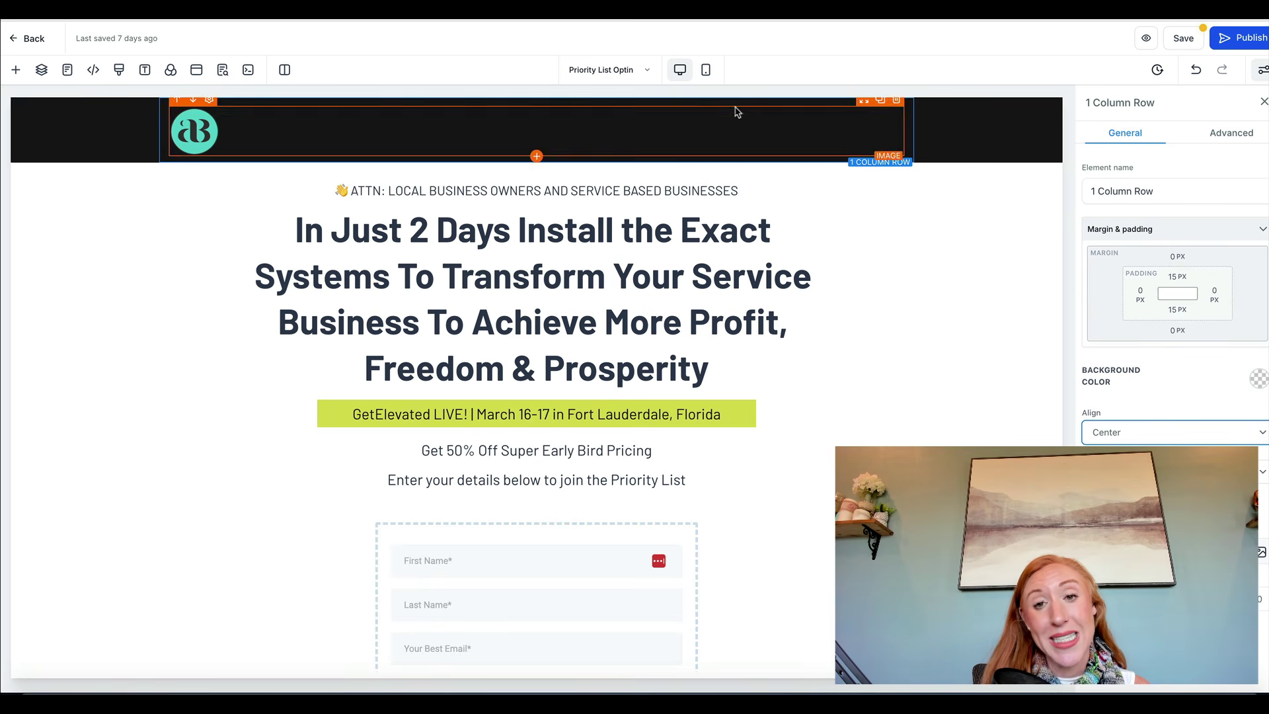
- Inspect the advanced border, visibility and custom class settings of the header's one-column row, and return to its general settings
left_click(1118, 399)
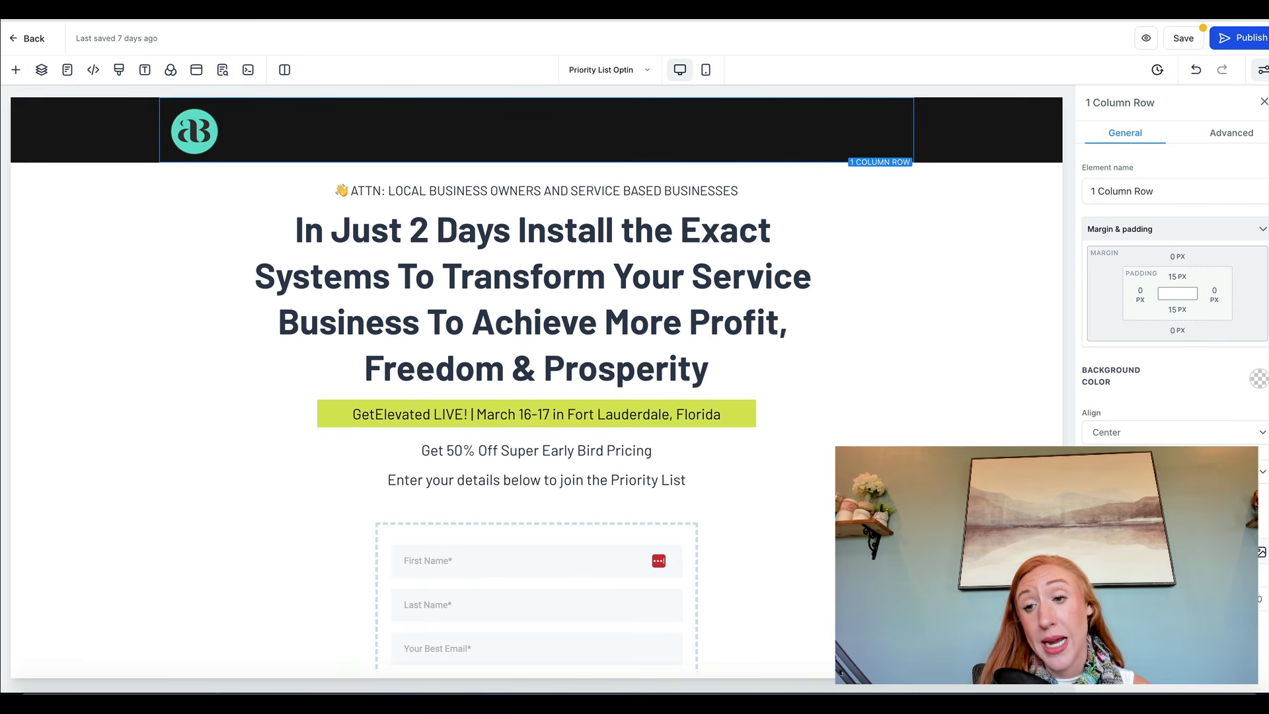
left_click(1219, 133)
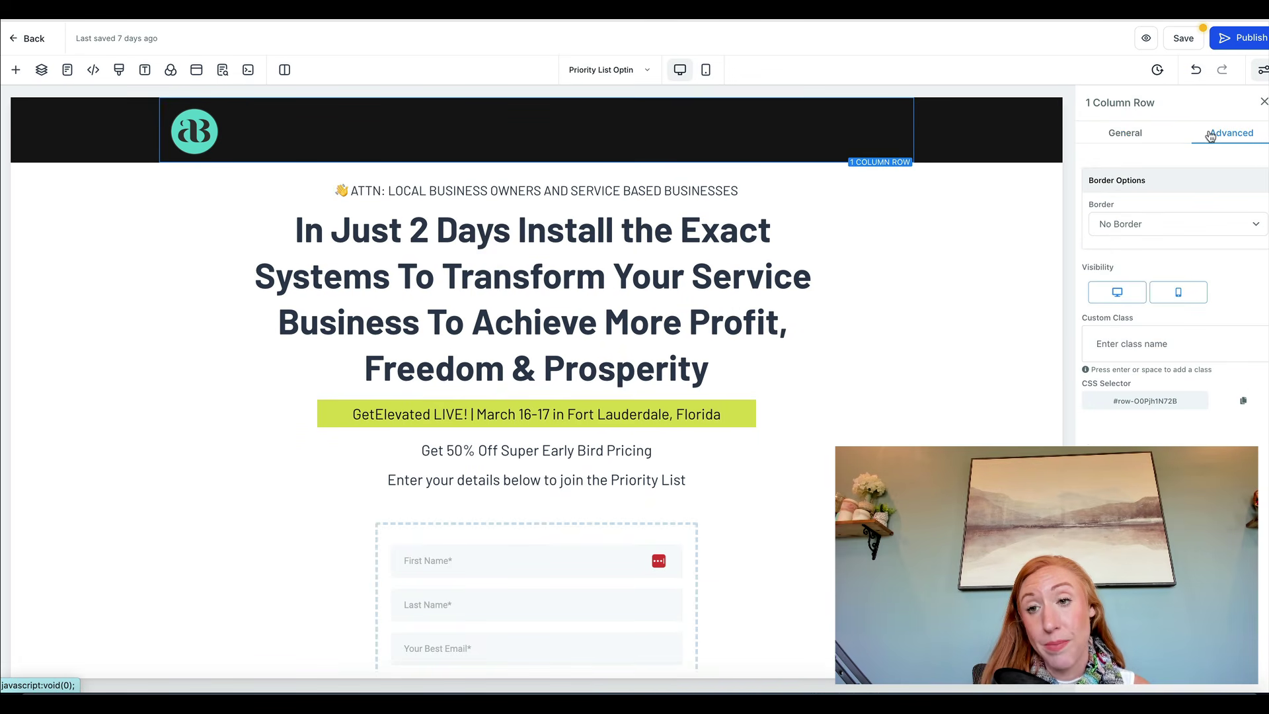
left_click(1116, 135)
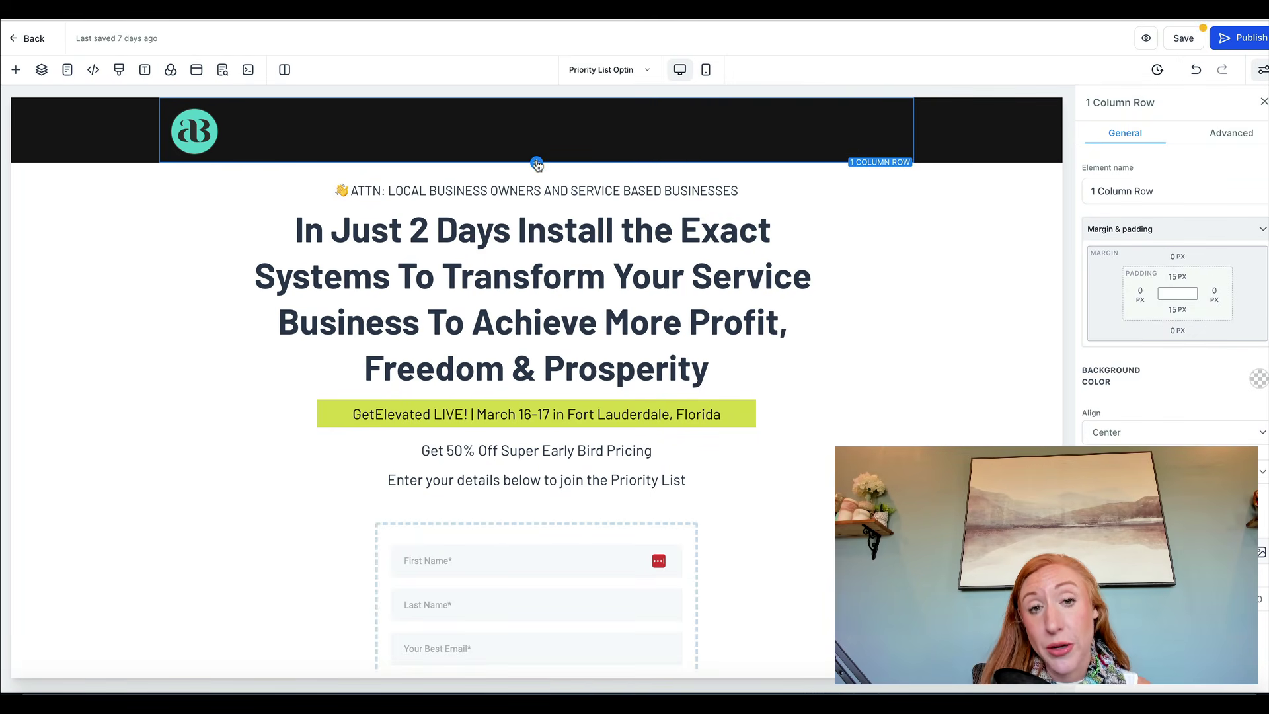
- Review the column layouts available for adding a row below the header's one-column row, and leave without adding one
left_click(537, 164)
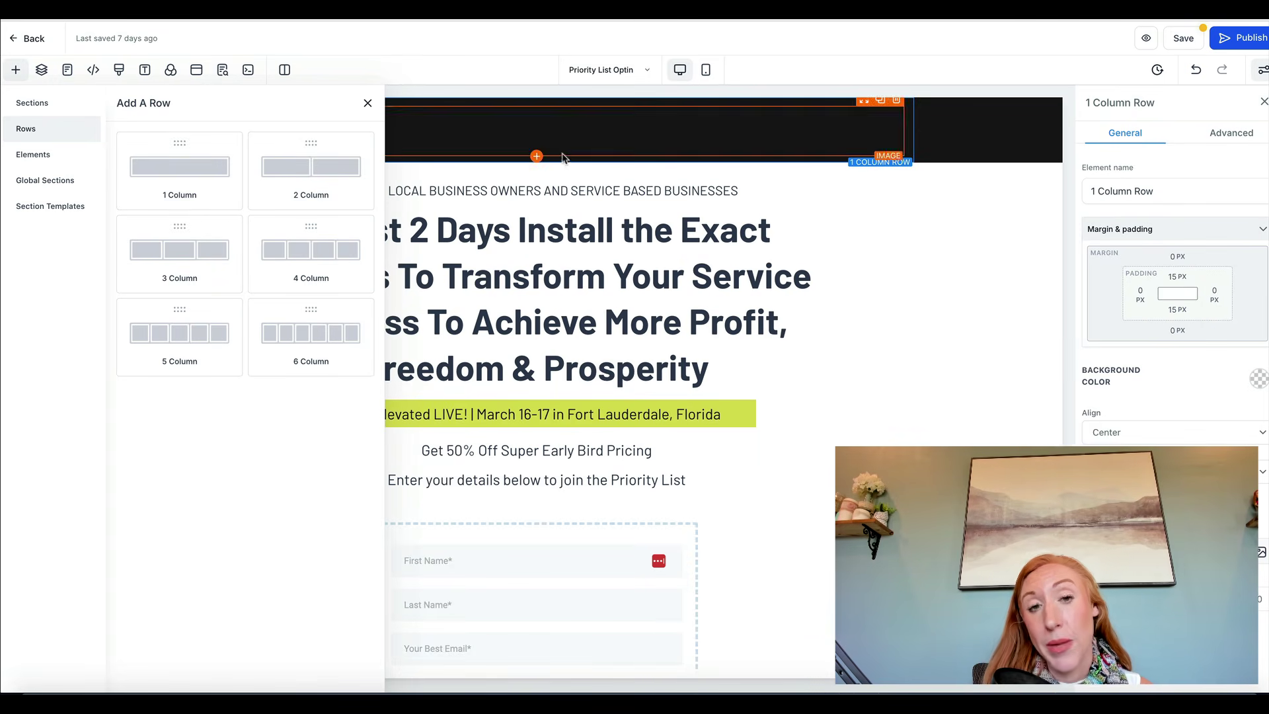
left_click(973, 134)
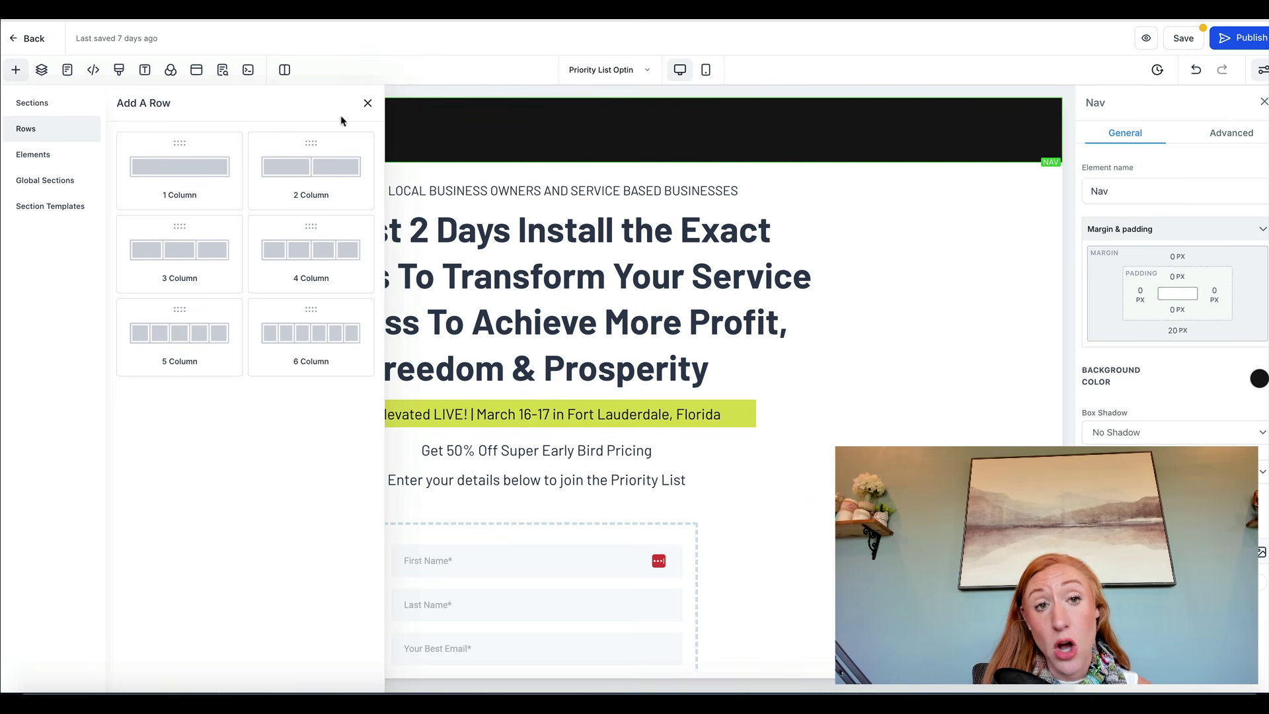
left_click(367, 103)
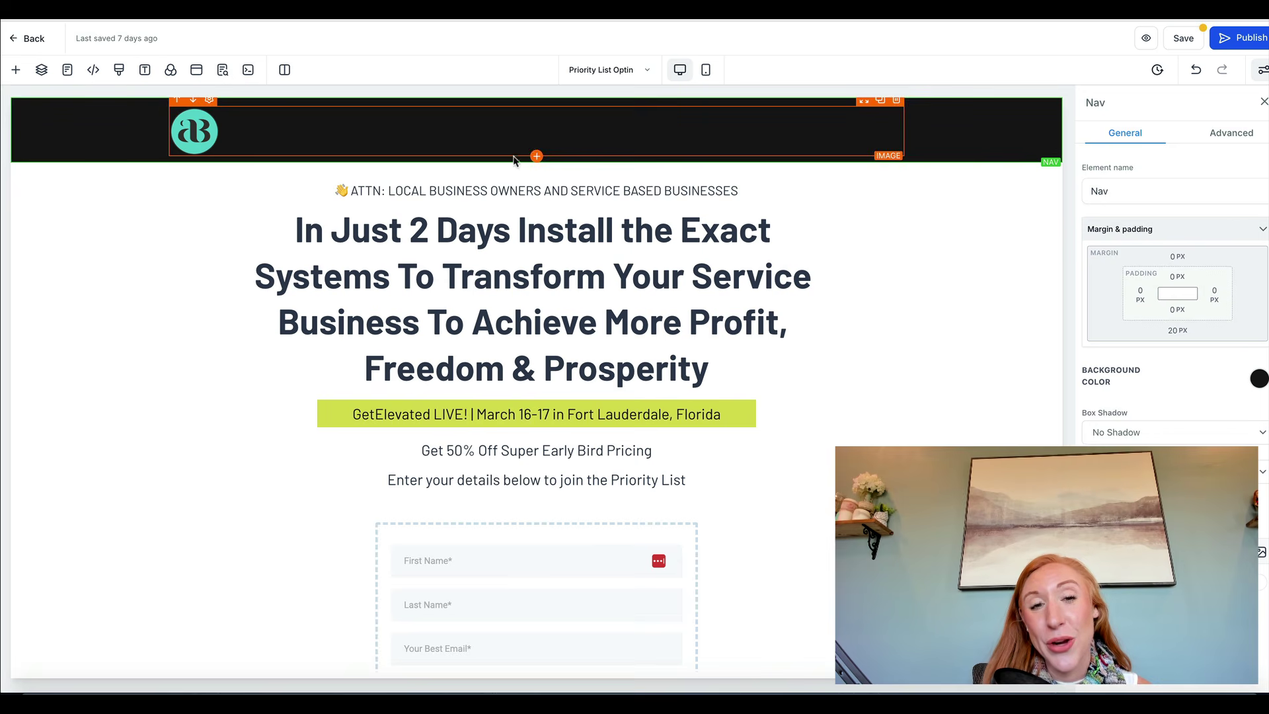
- Look through the section widths, row layouts and page elements available to add, without adding any
left_click(16, 69)
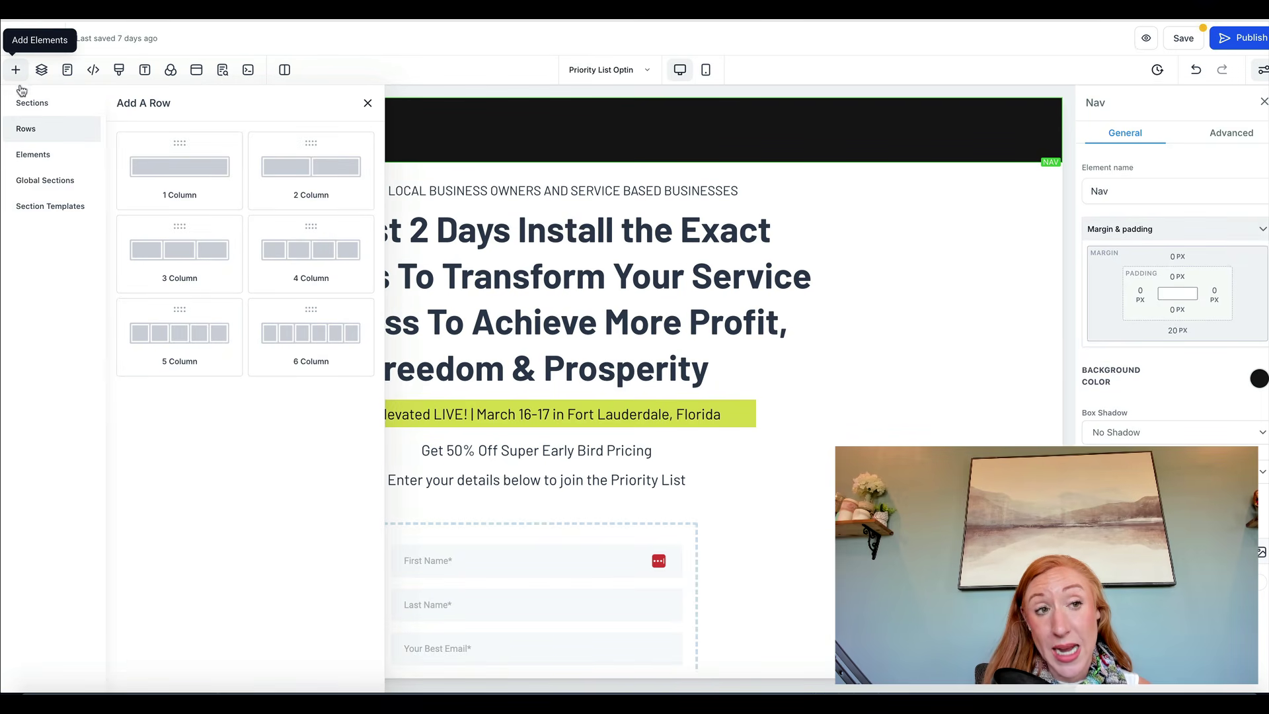
left_click(39, 106)
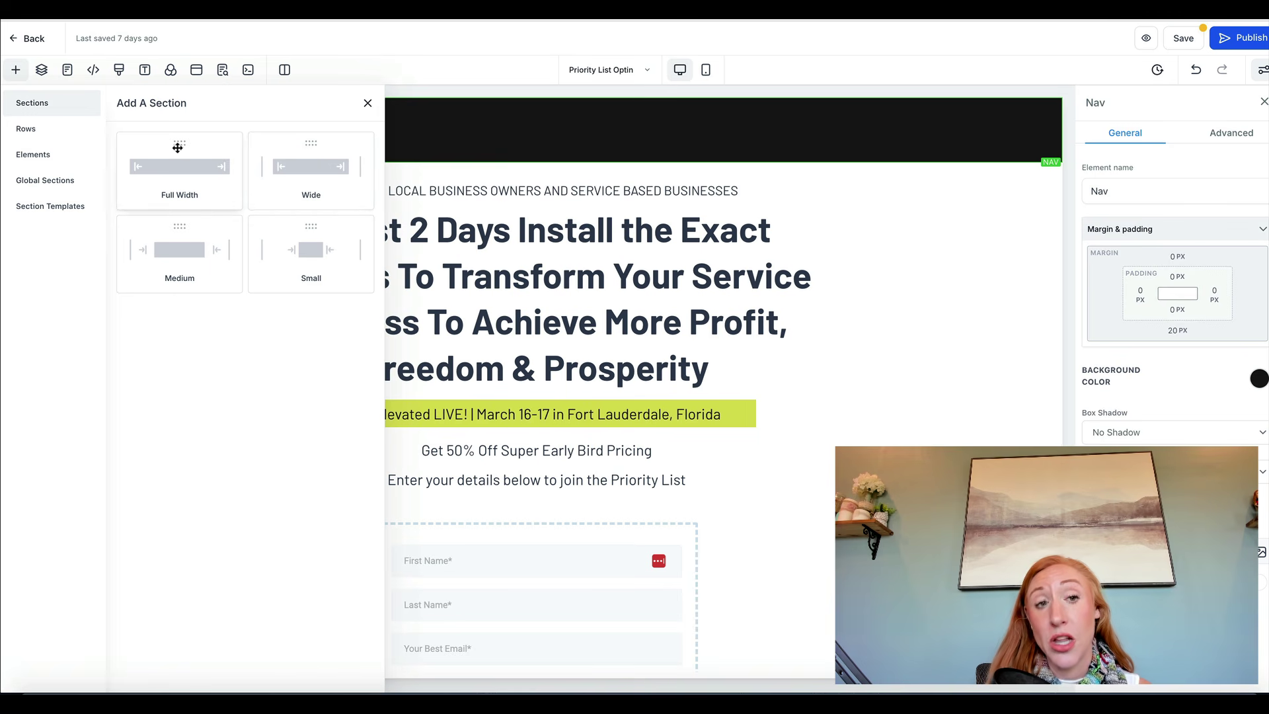
left_click(39, 128)
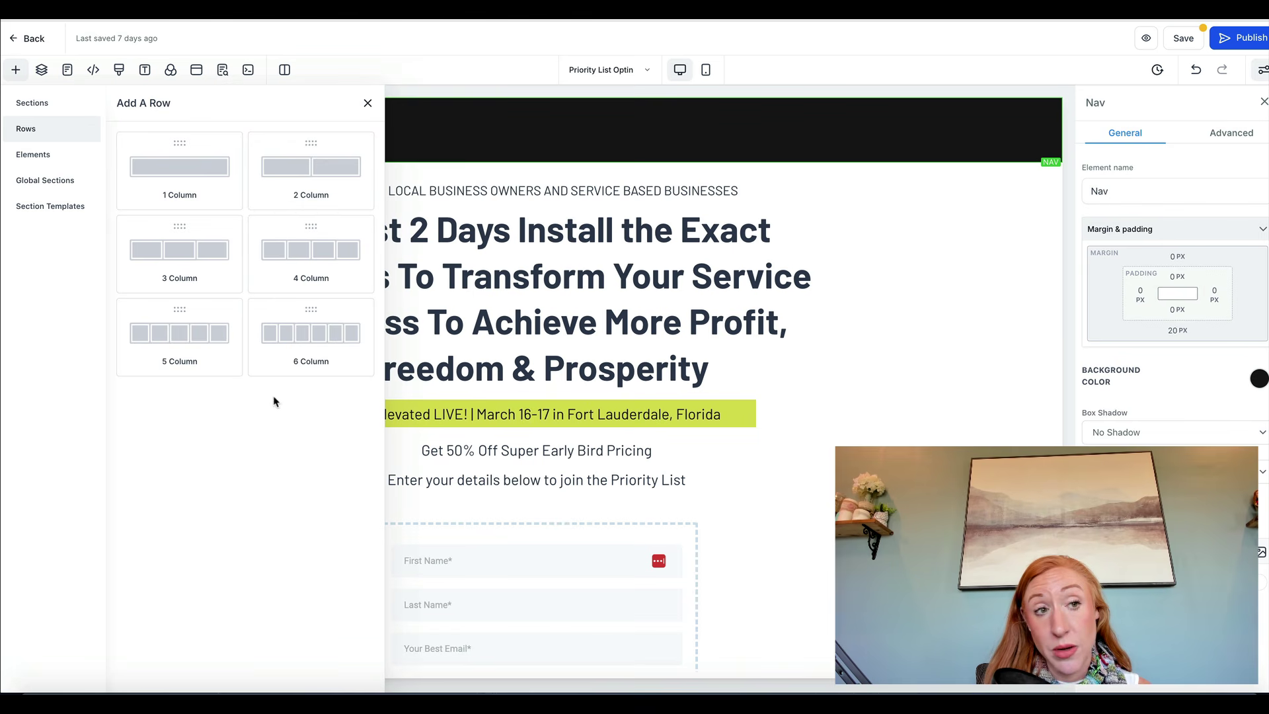
left_click(39, 153)
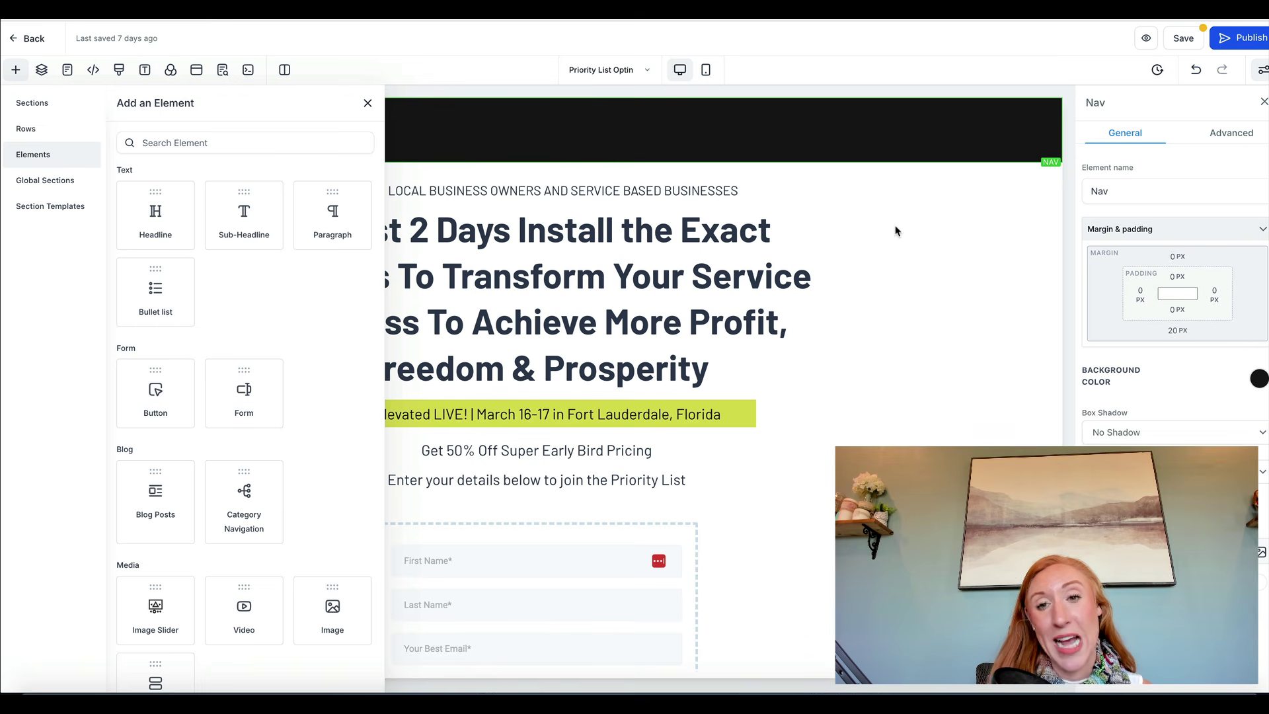
left_click(367, 103)
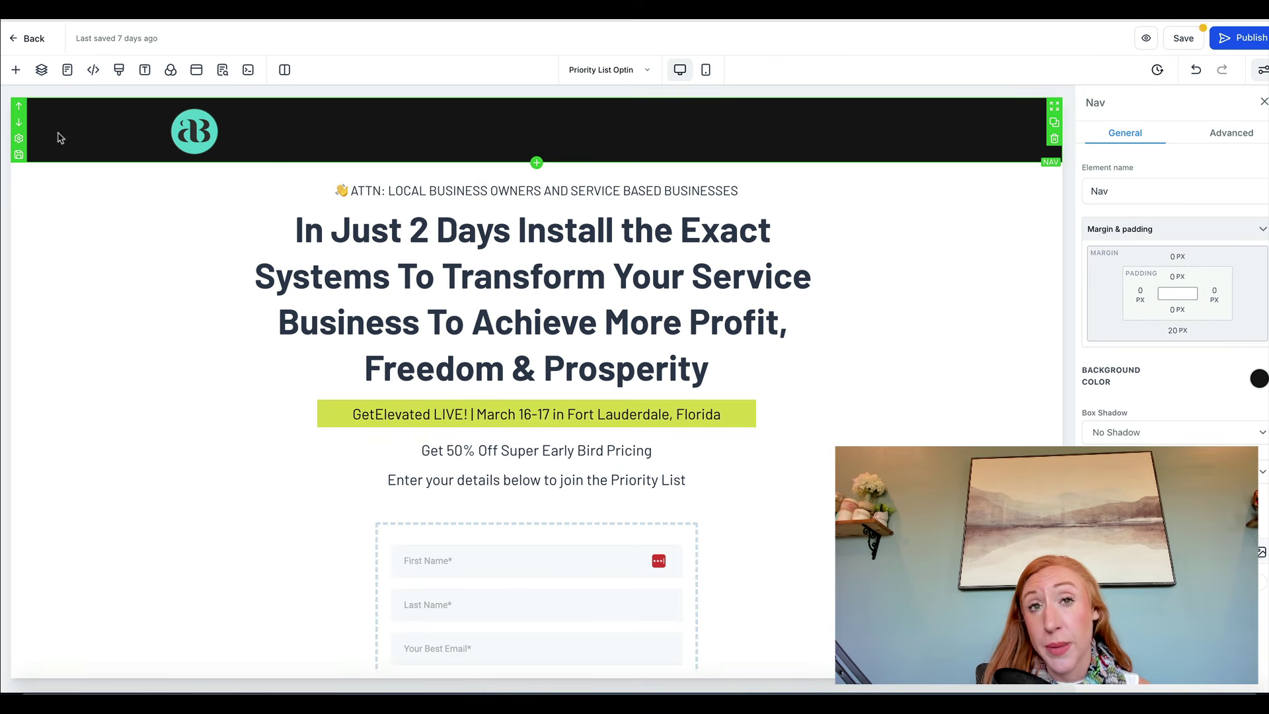
- Save the Nav section as a Template asset named "ABM Logo header on black"
left_click(19, 155)
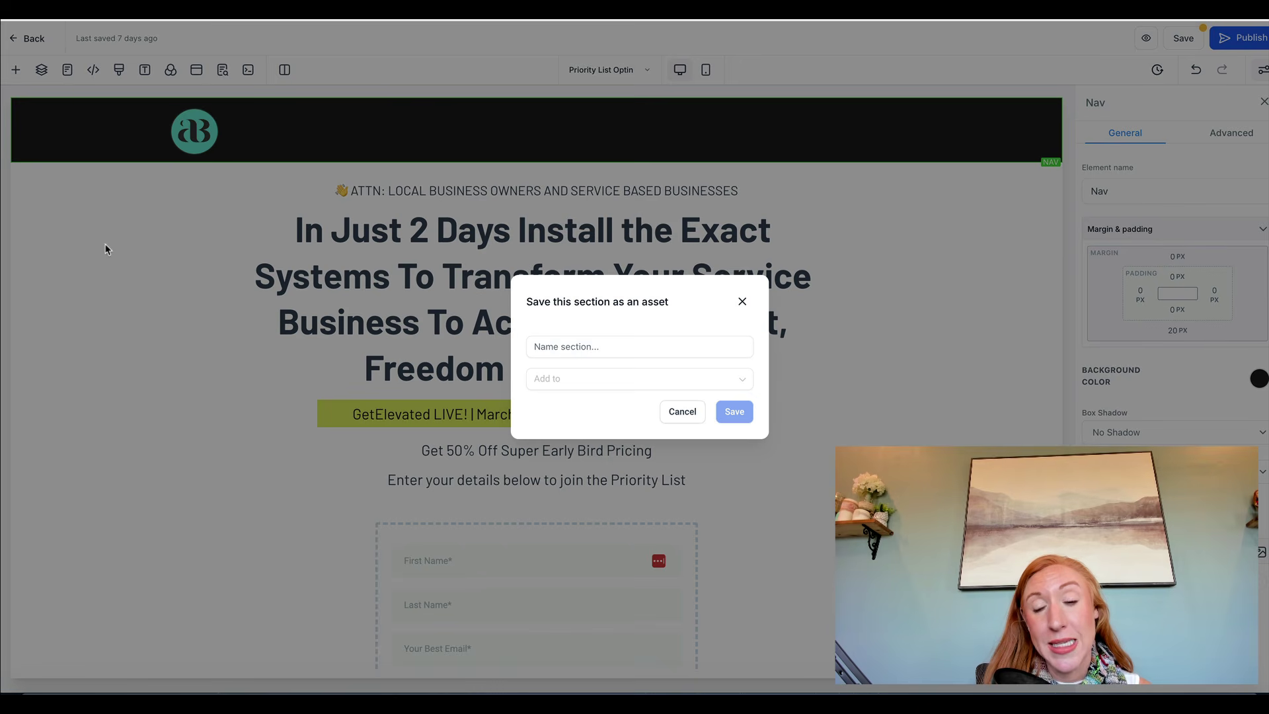
left_click(624, 346)
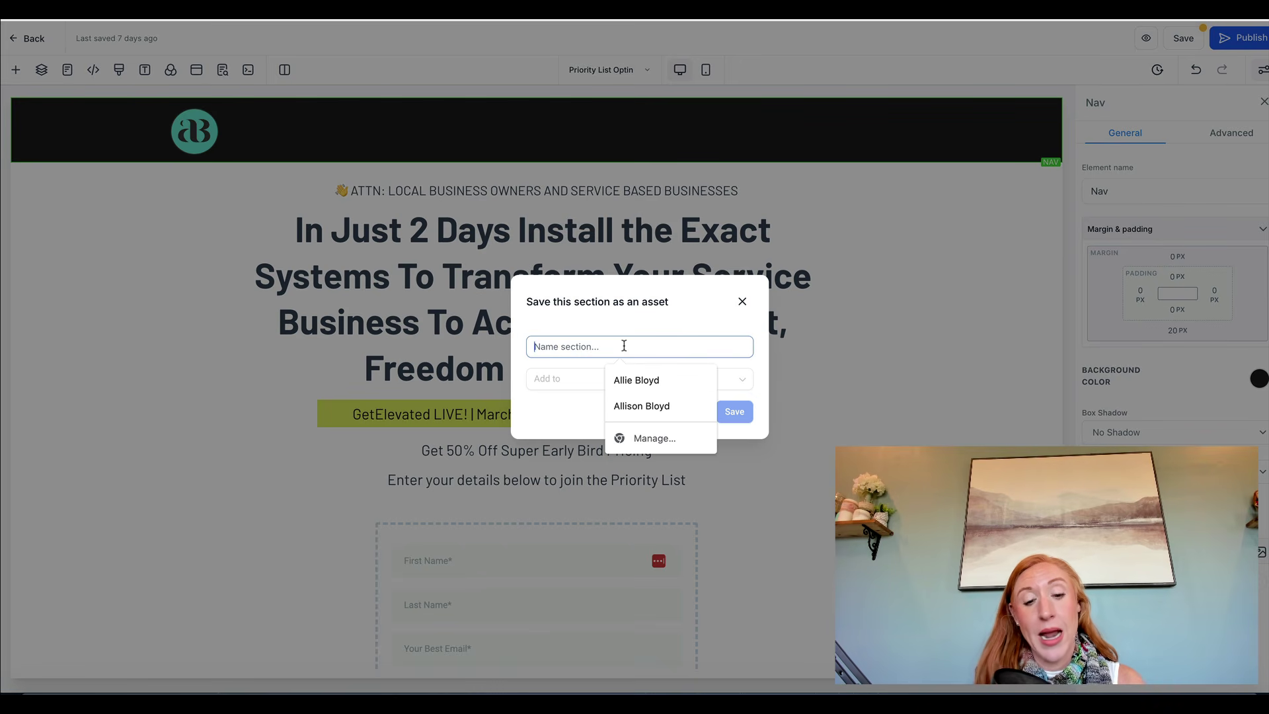
type("ABM Logo header on black")
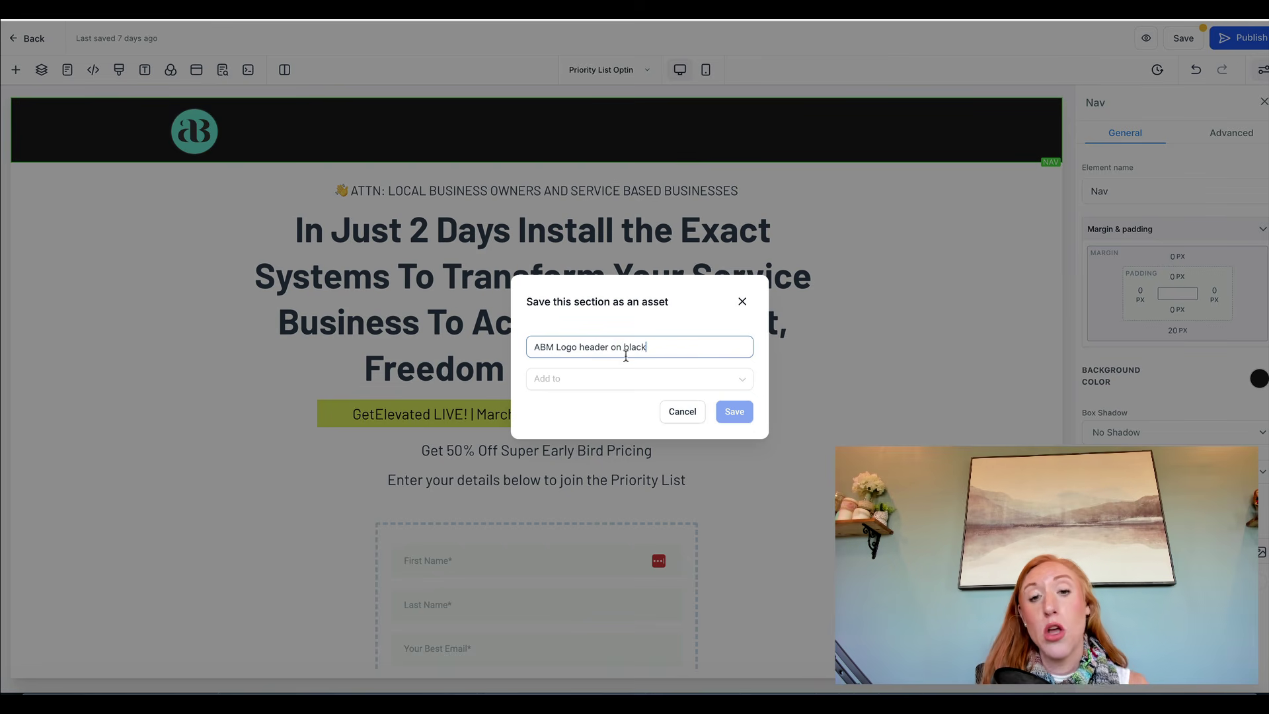
left_click(623, 375)
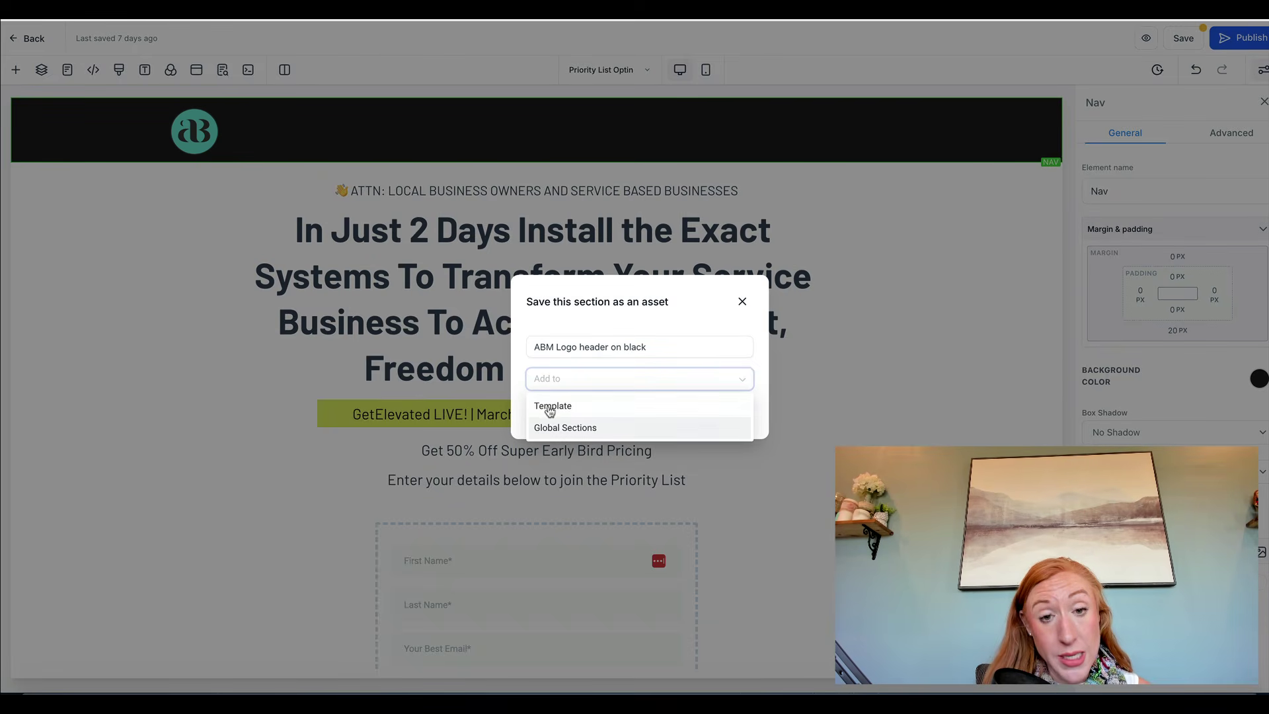
left_click(694, 405)
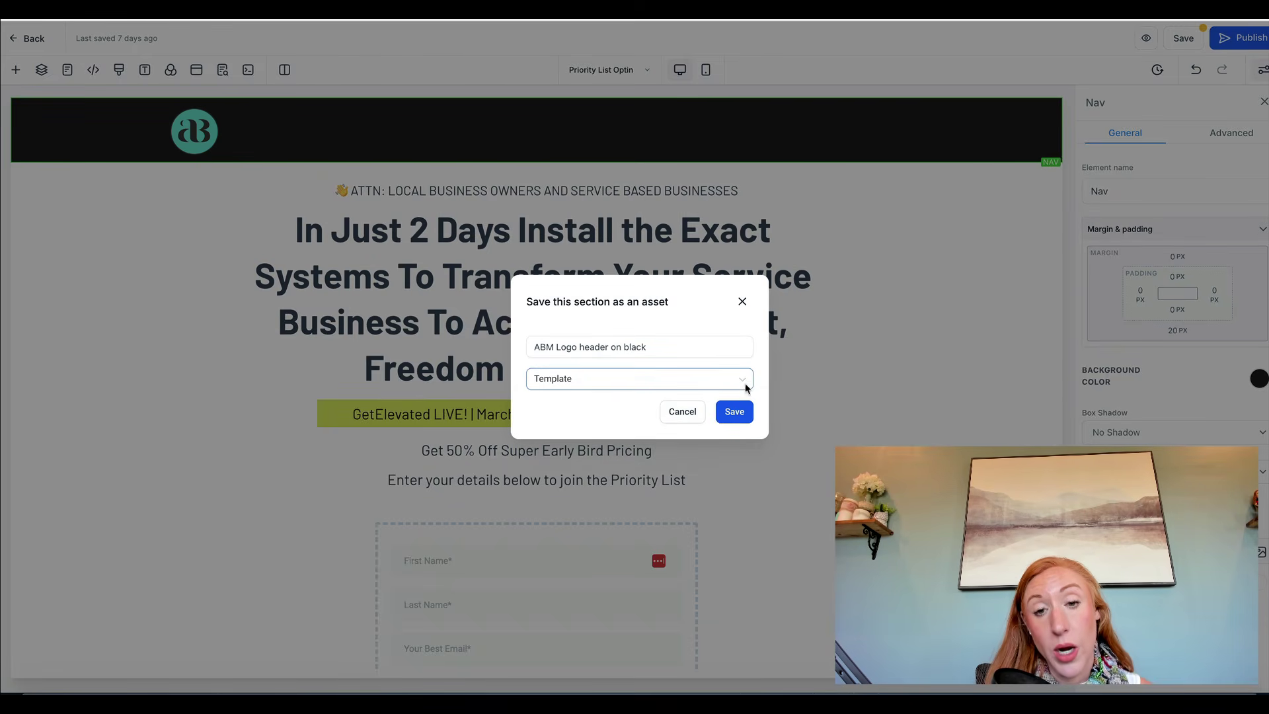
left_click(732, 411)
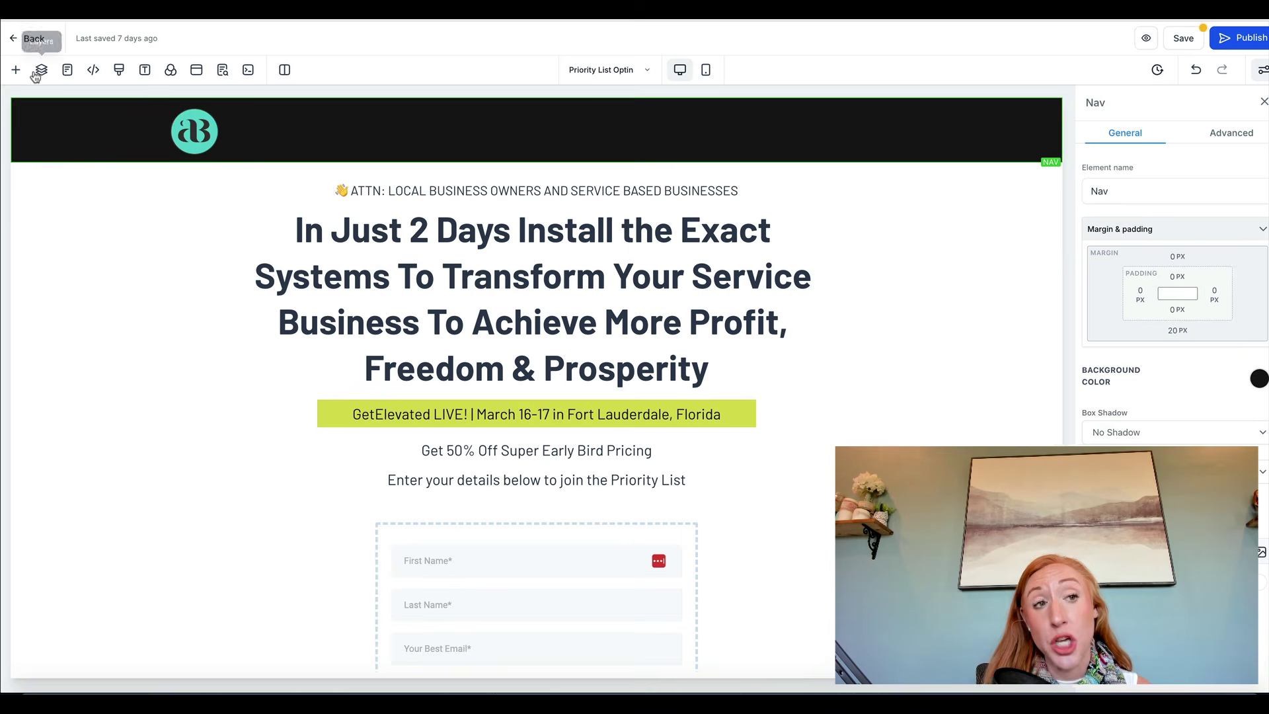
- Find the "ABM Logo header on black" section template by searching "abm", insert it beside the existing header, and delete the duplicate Nav section
left_click(15, 71)
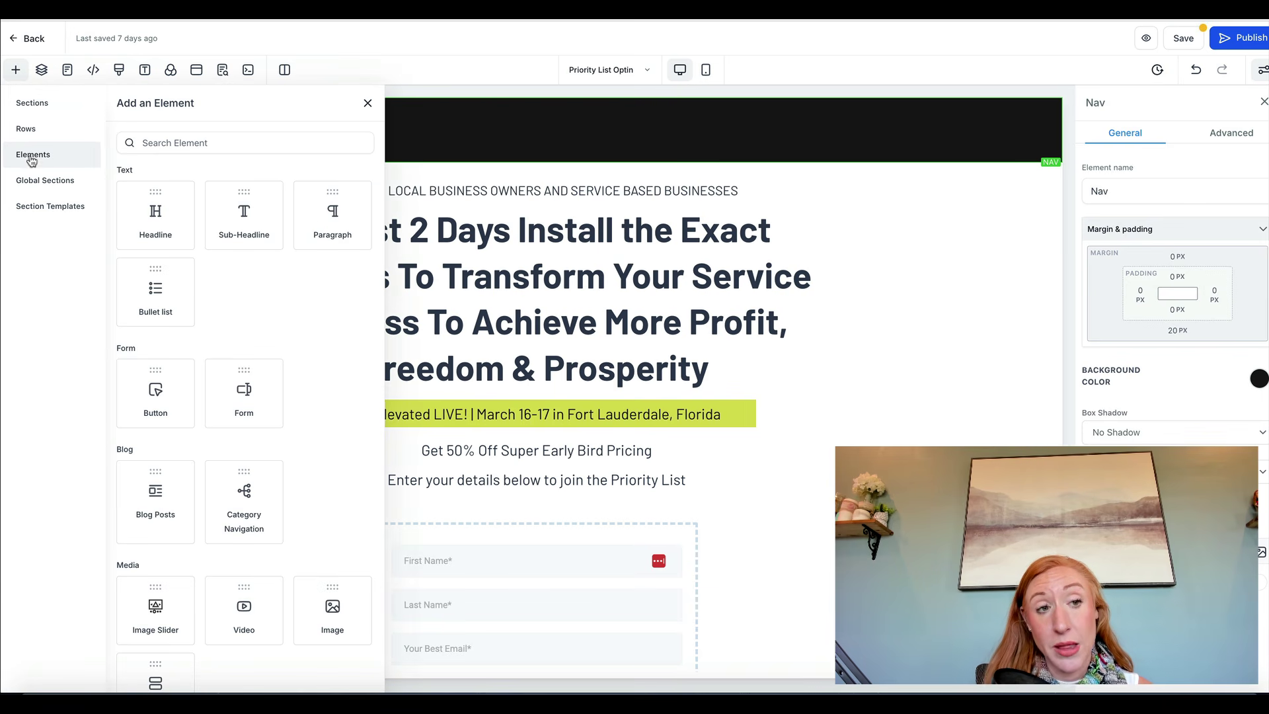
left_click(43, 206)
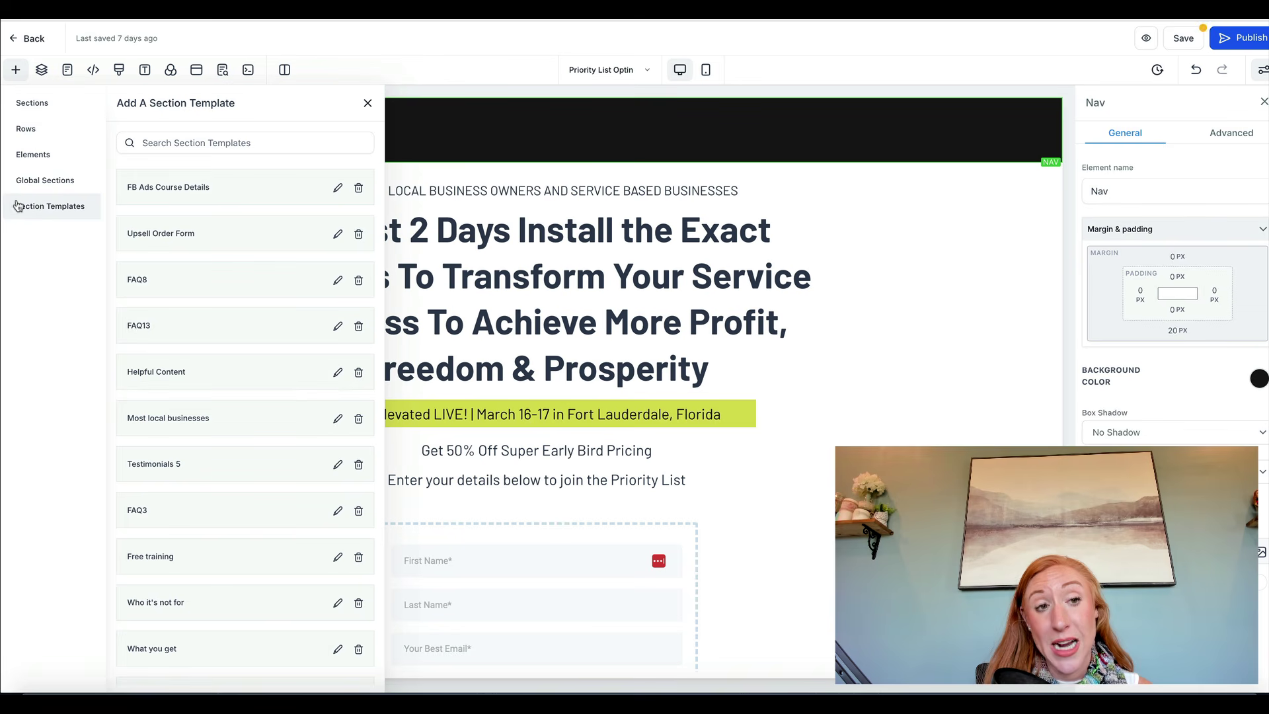
left_click(175, 139)
type("a")
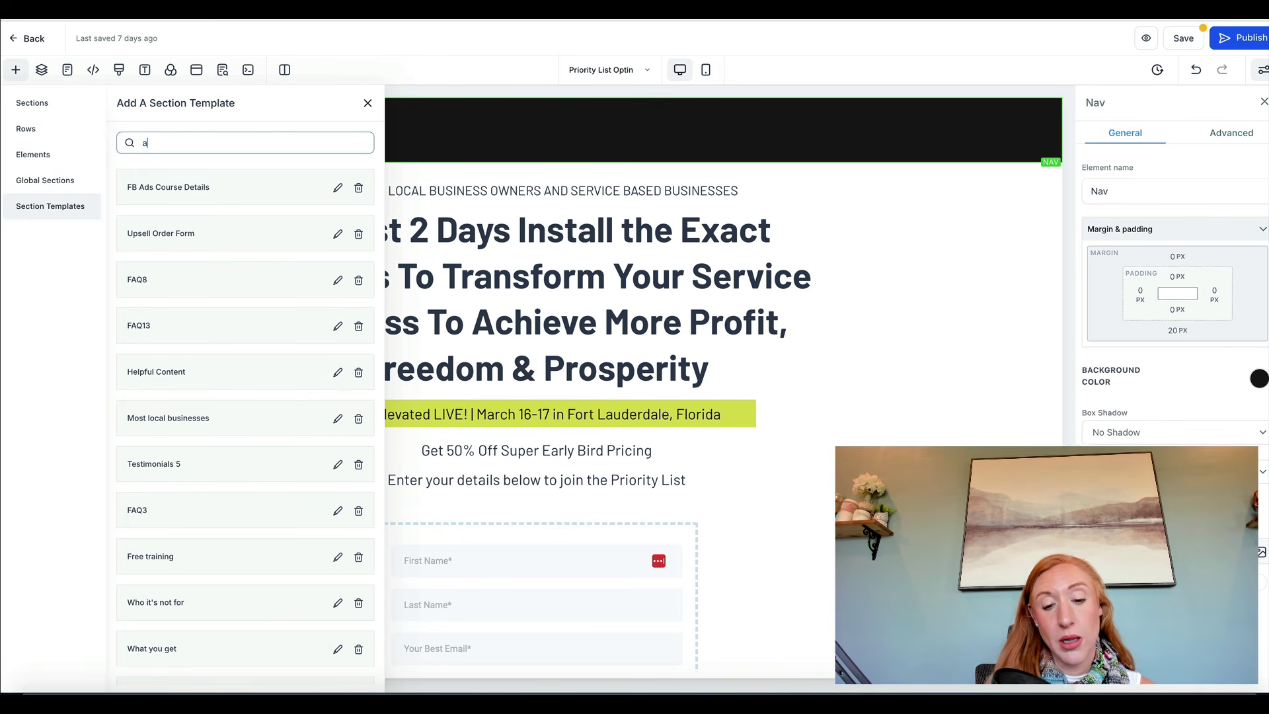
type("bm")
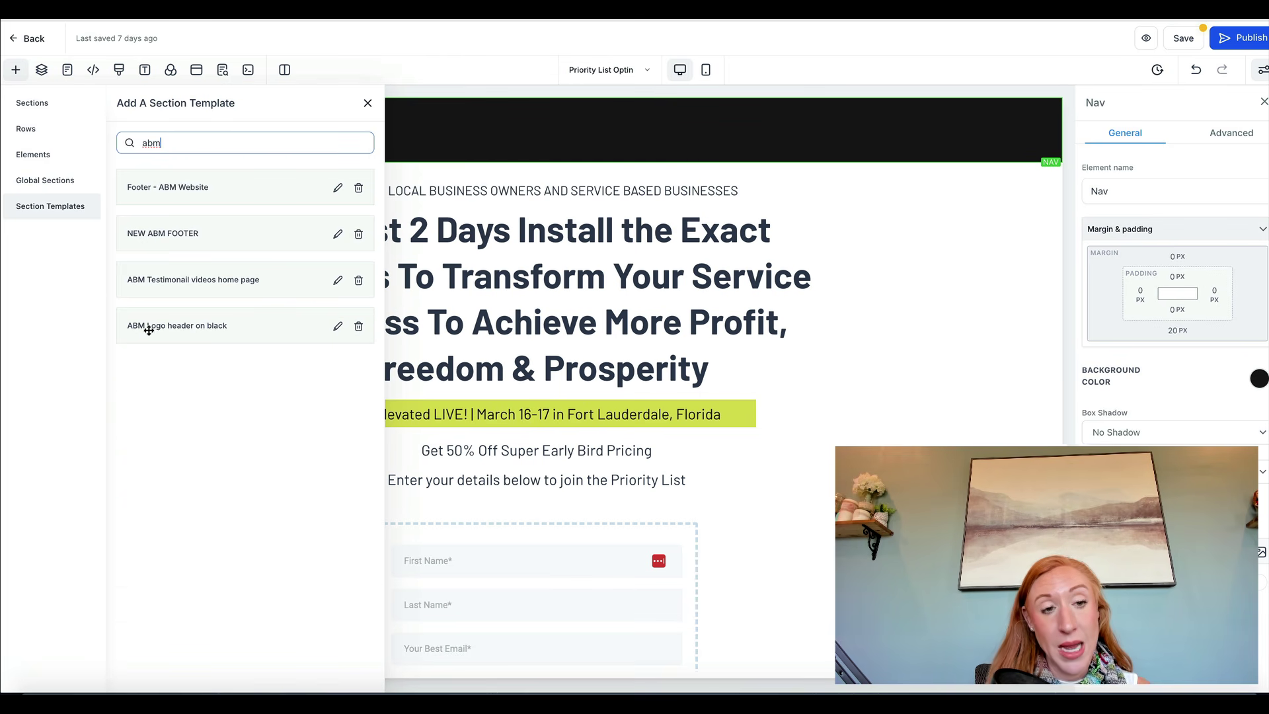
left_click_drag(201, 327, 535, 189)
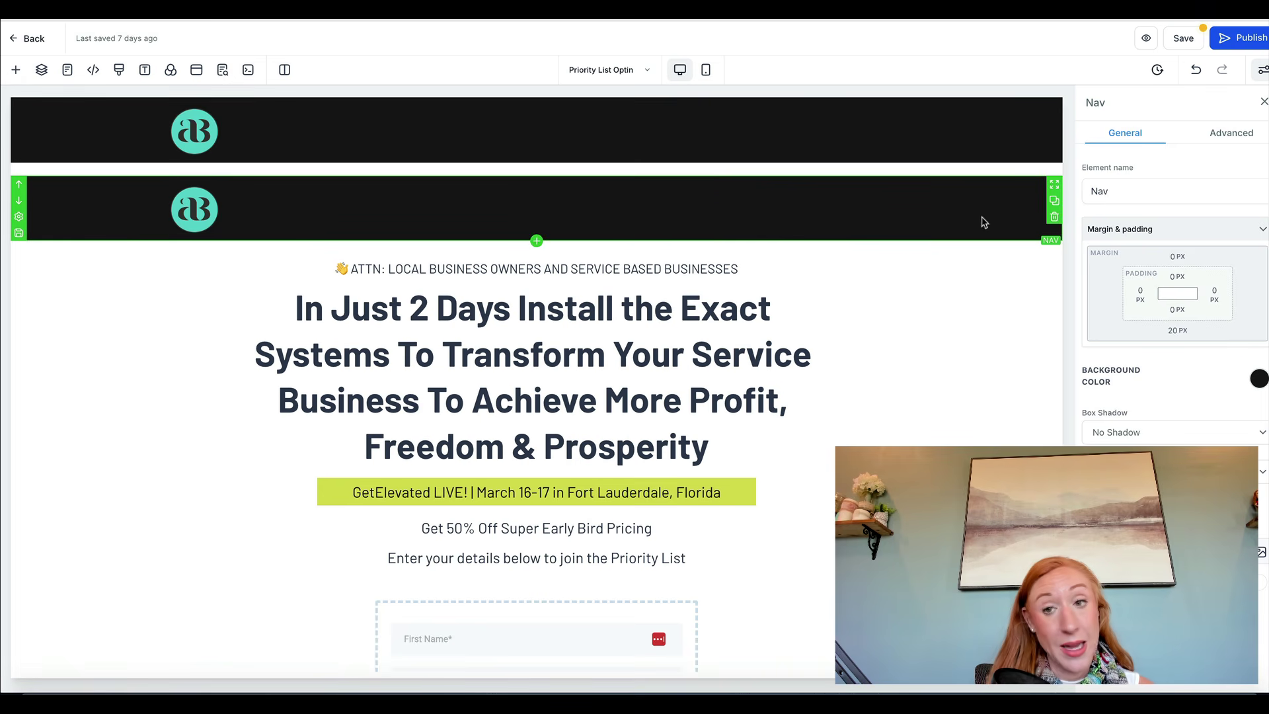
left_click(1054, 219)
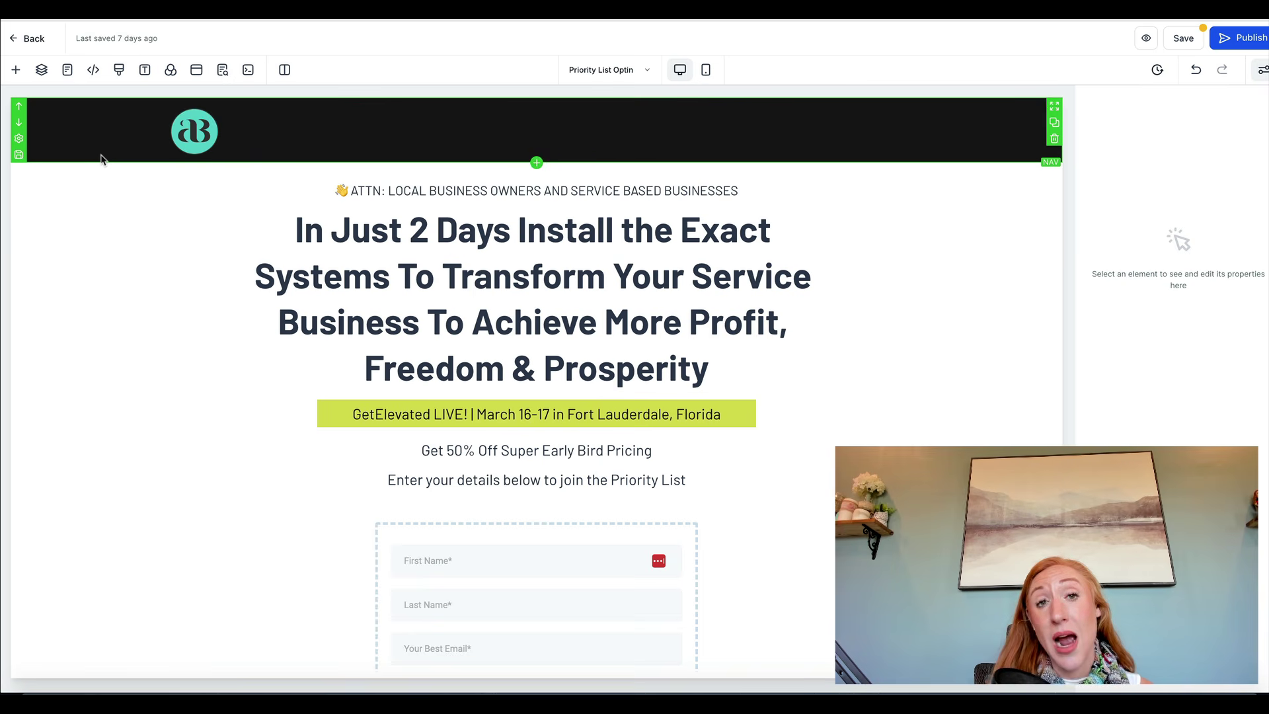
- Examine the full library of page elements, from text and form elements through media, countdown, blocks, social and order elements
left_click(14, 74)
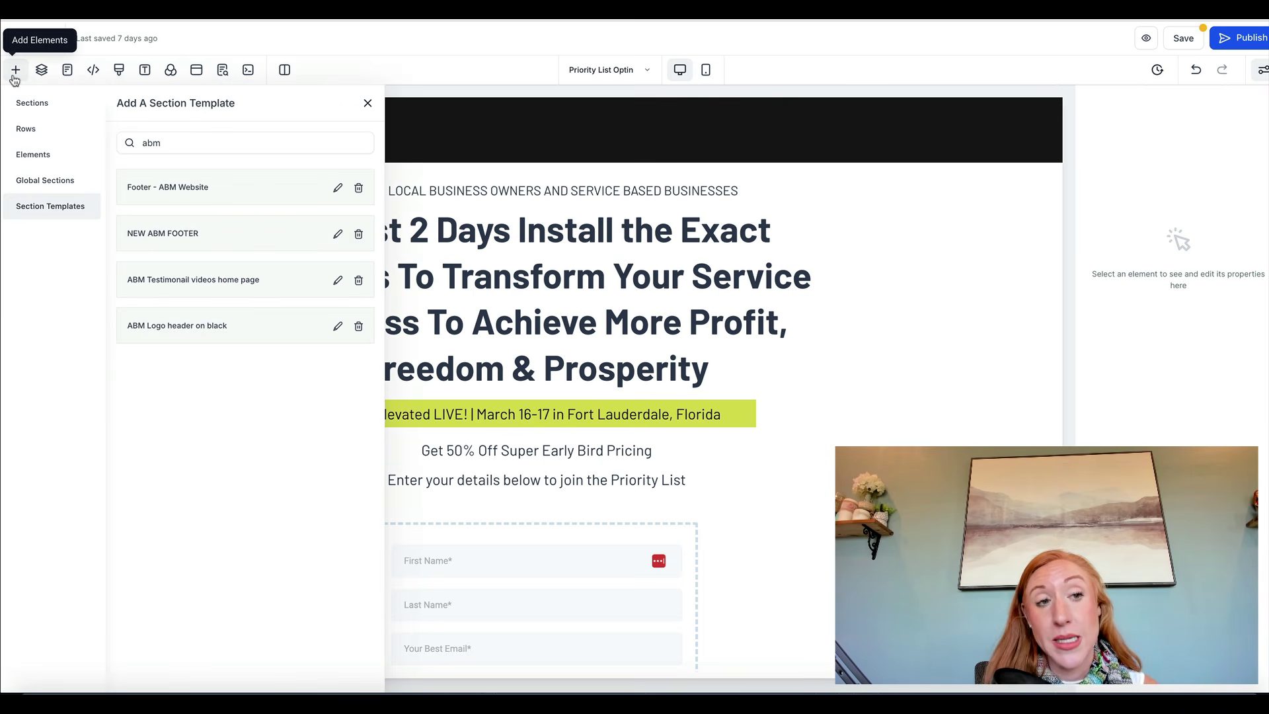
left_click(36, 156)
left_click(661, 219)
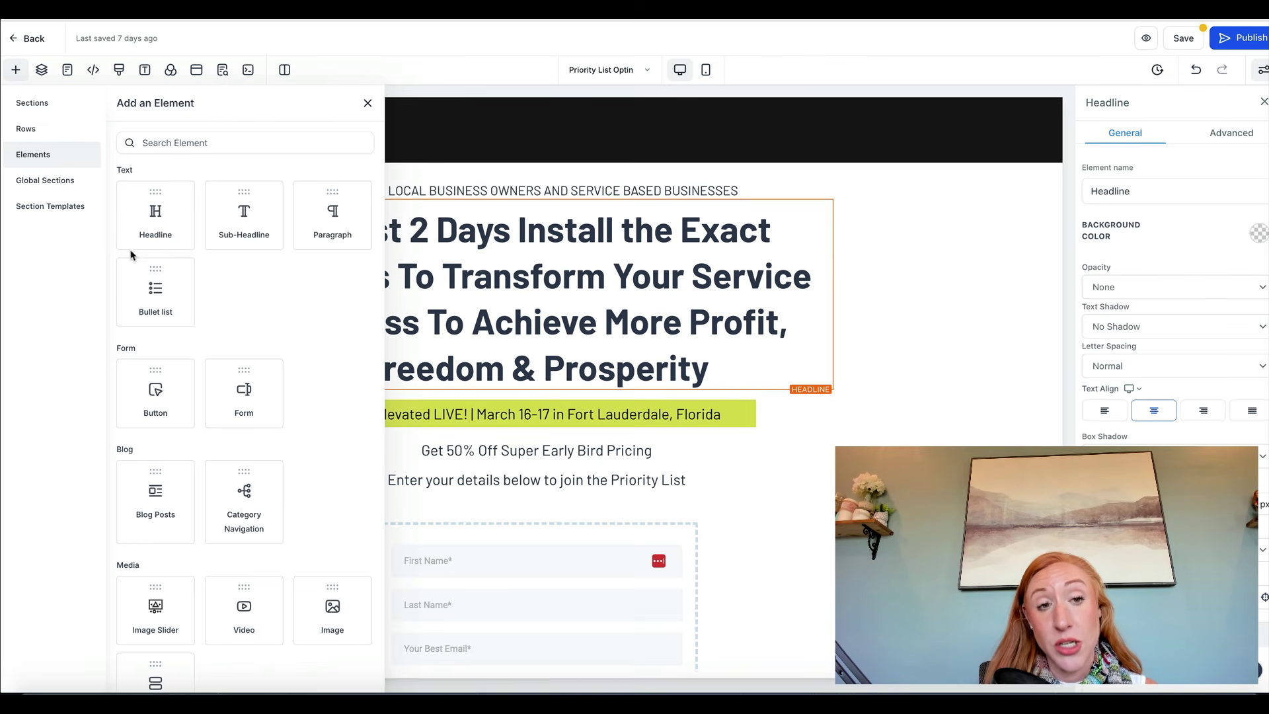
scroll(182, 310, "down", 2)
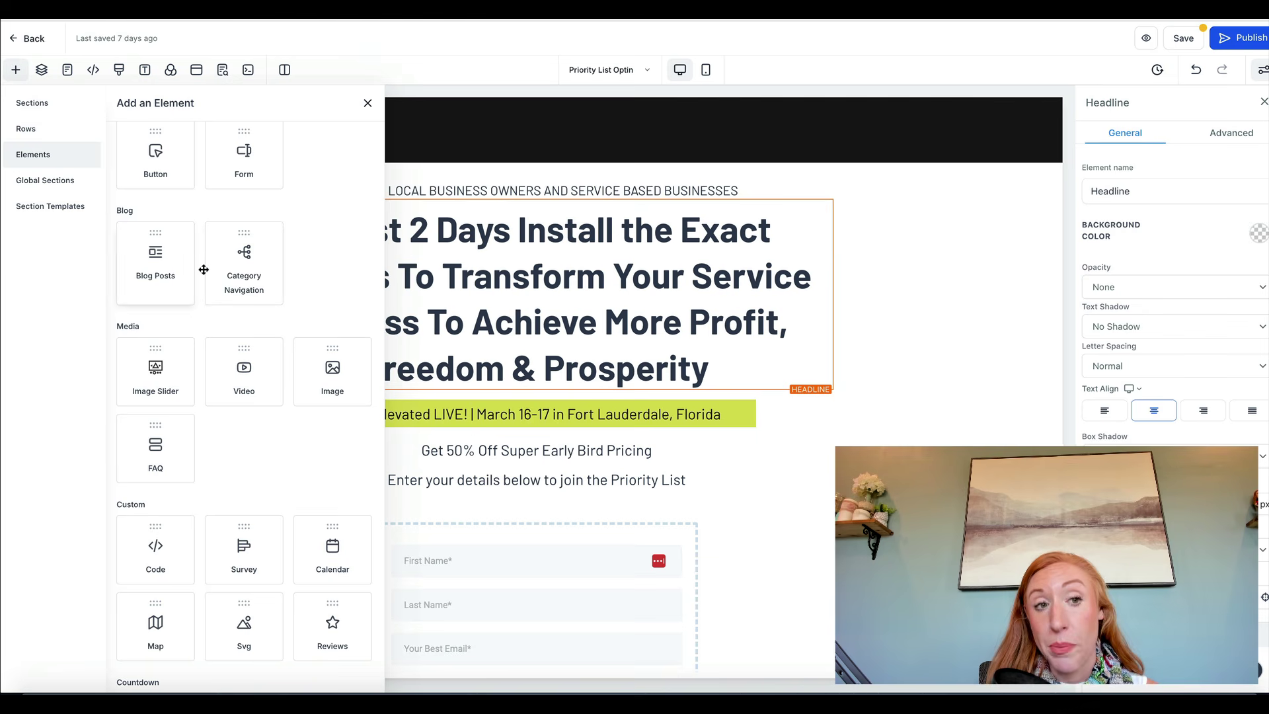
scroll(251, 291, "down", 3)
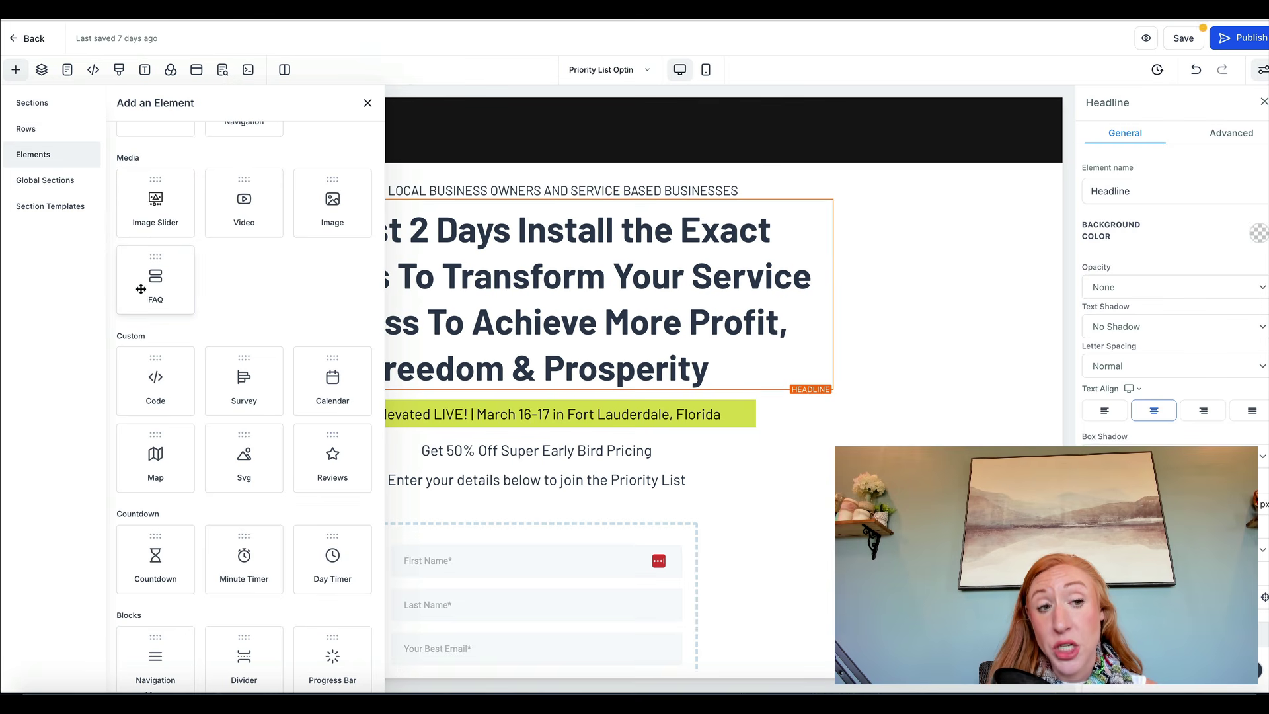
scroll(176, 357, "down", 3)
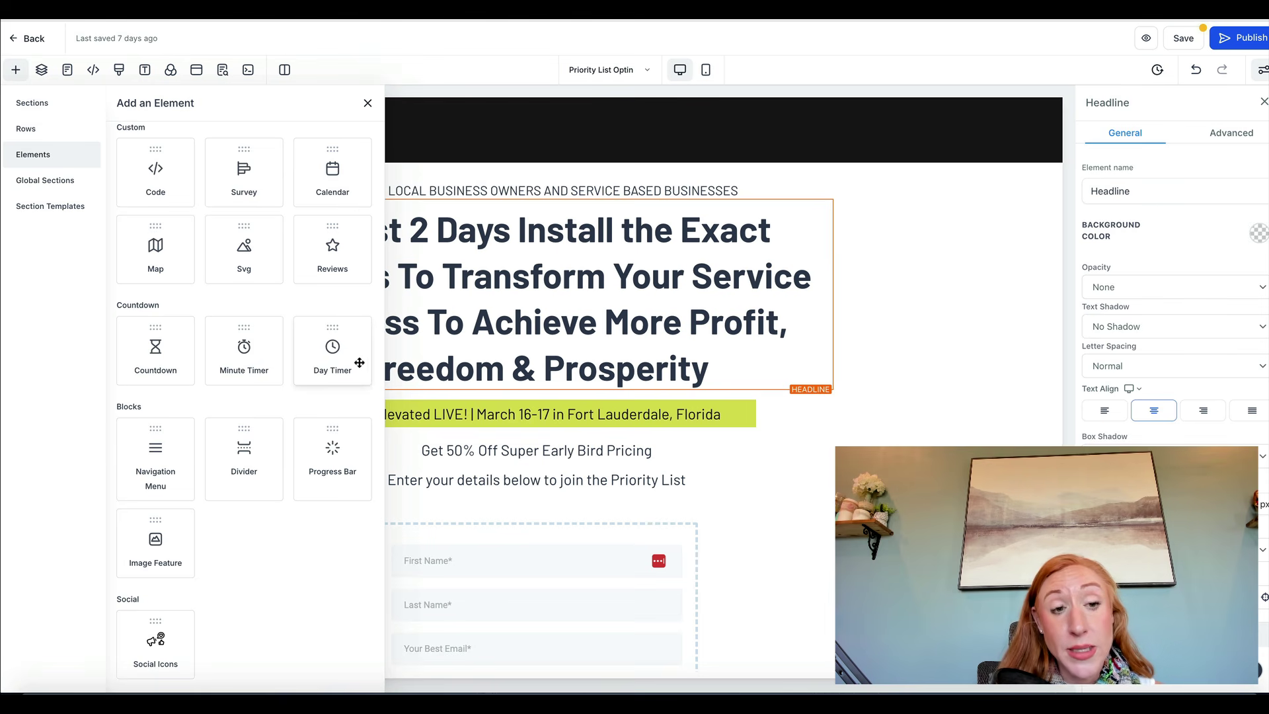
scroll(170, 397, "down", 1)
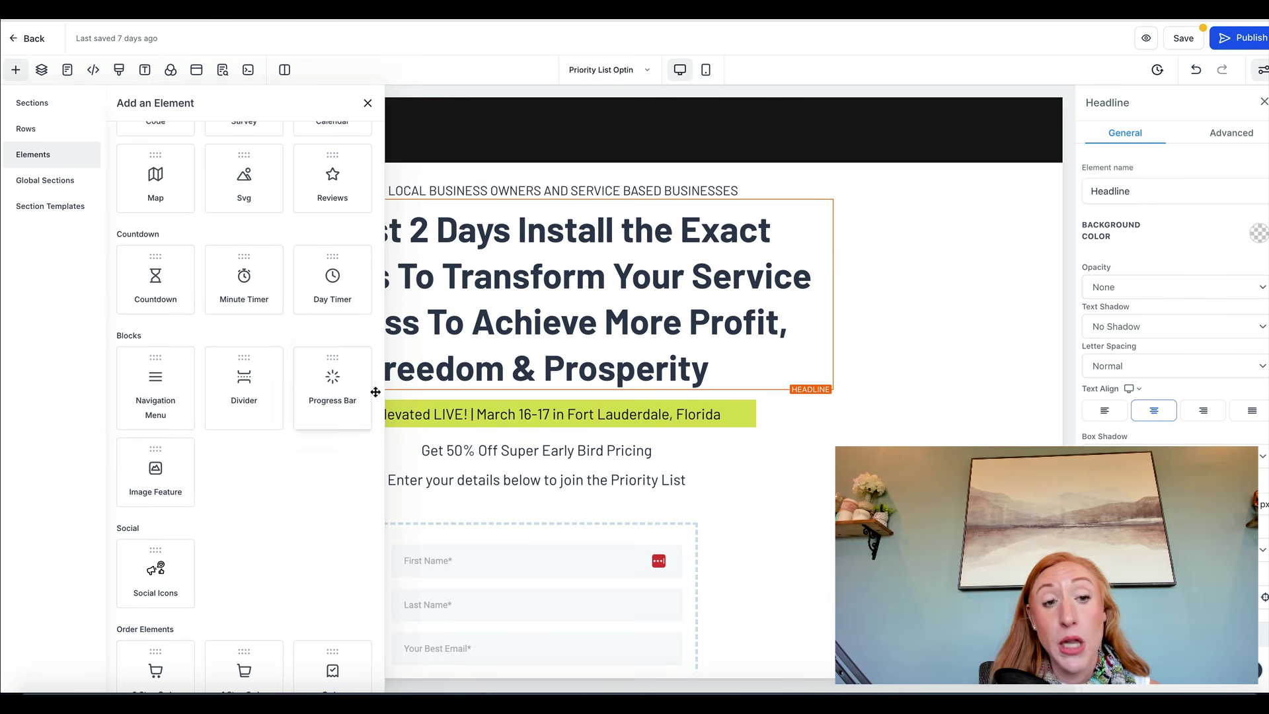
scroll(170, 489, "down", 1)
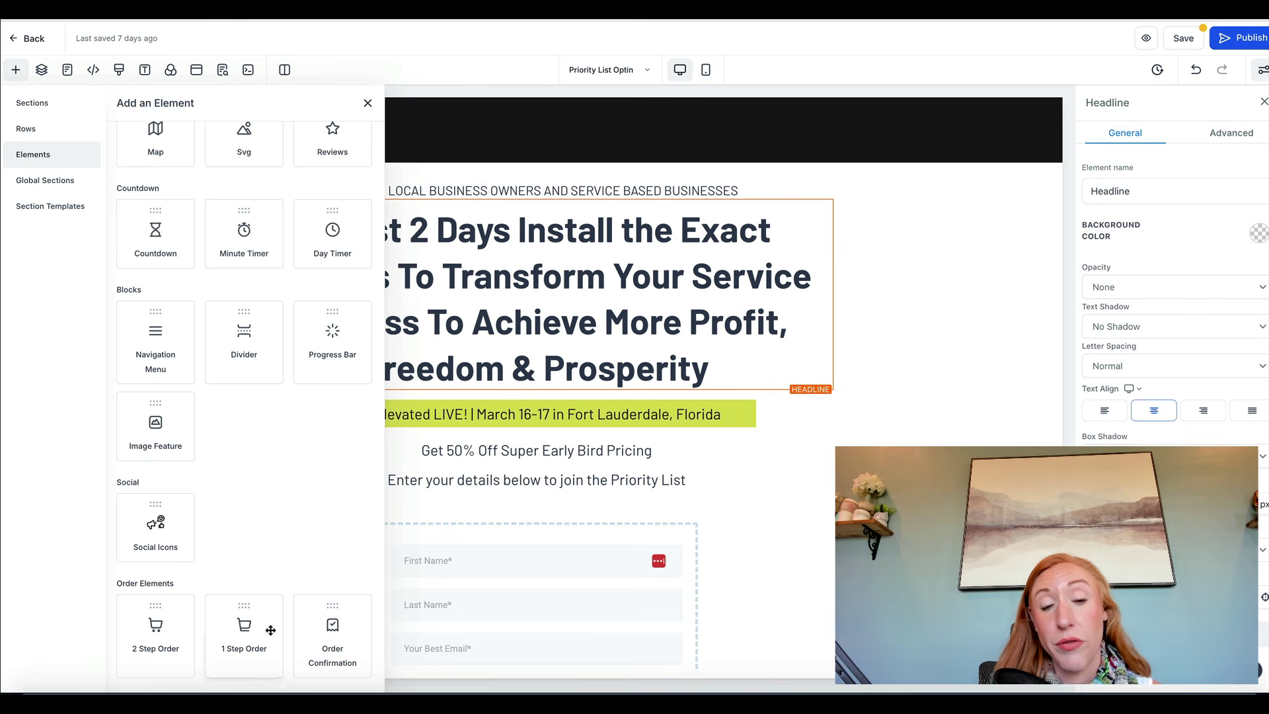
scroll(277, 526, "up", 10)
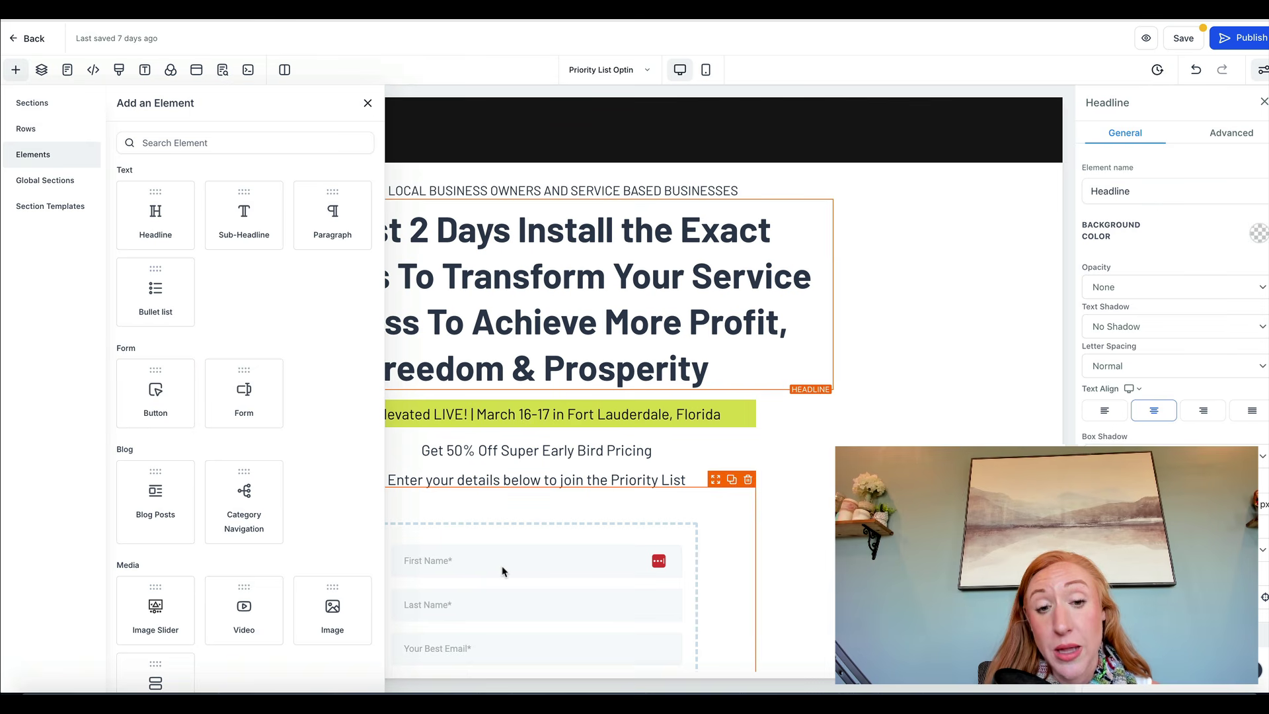
- Select the opt-in form below the headline and view its general settings and fields
left_click(530, 569)
scroll(530, 569, "down", 3)
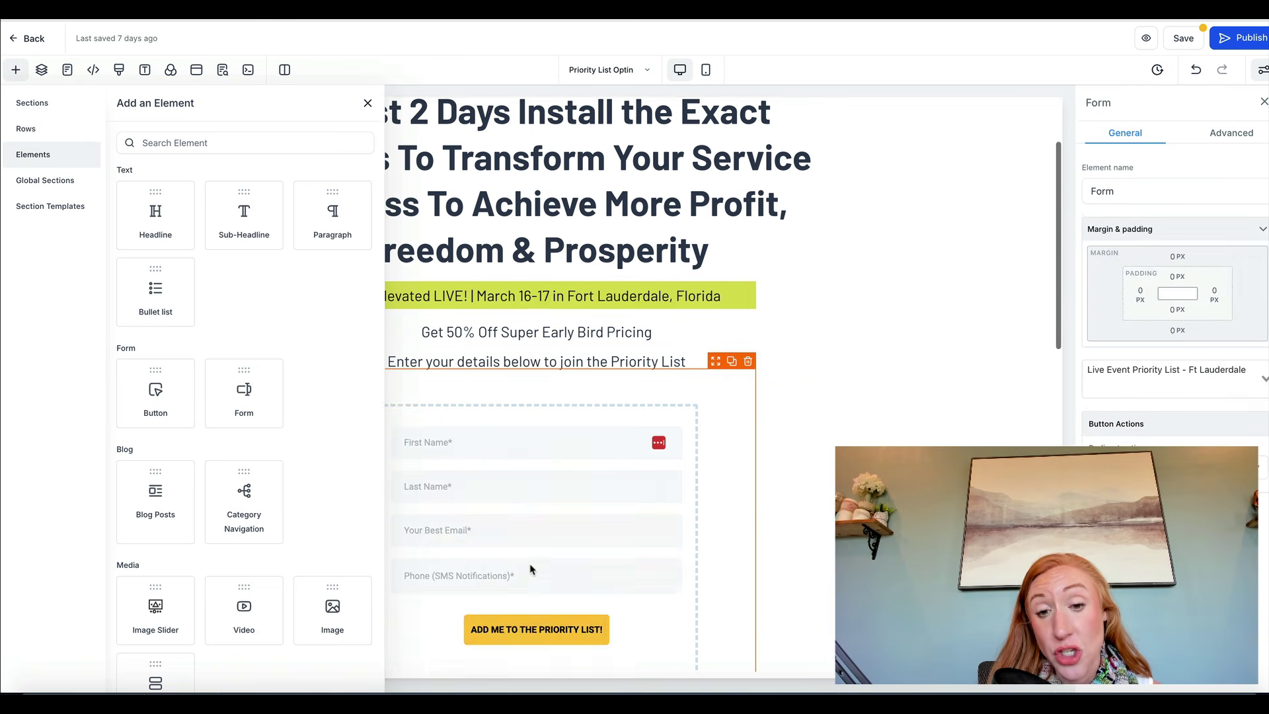
scroll(531, 569, "down", 1)
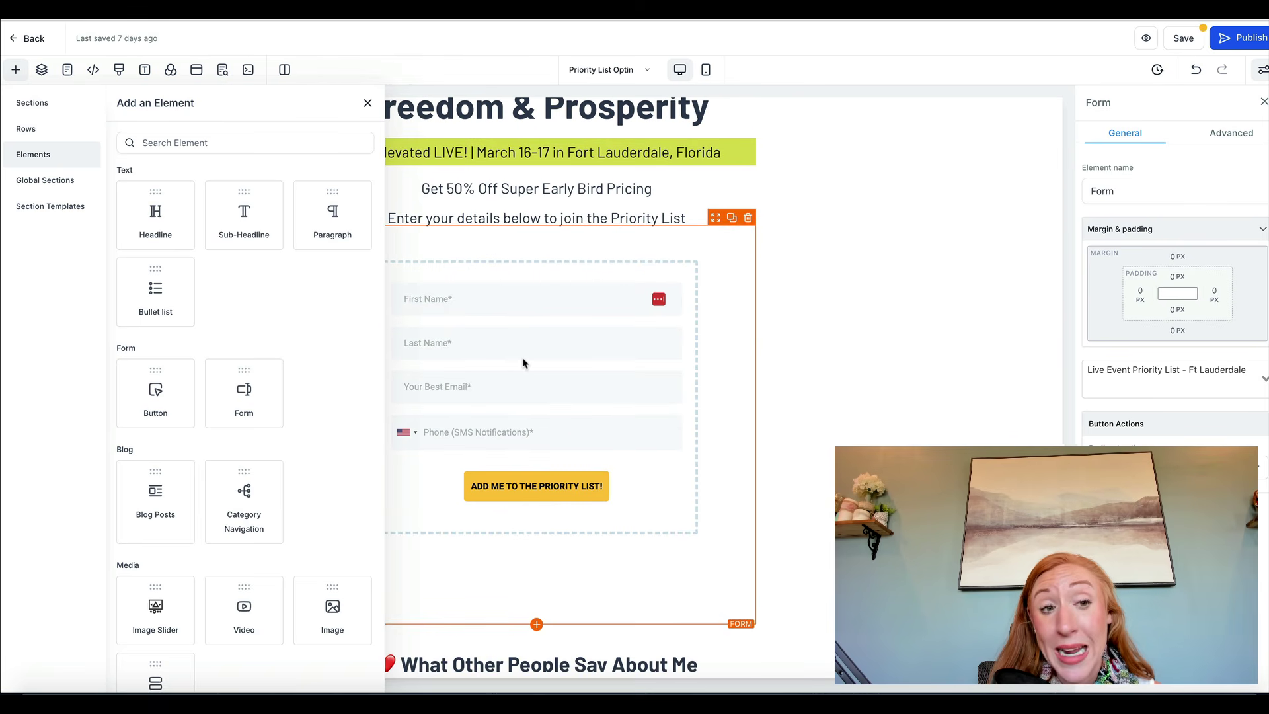
- Close the element library and select the first testimonial video under "What Other People Say About Me" to view its settings
scroll(522, 362, "down", 5)
left_click(889, 265)
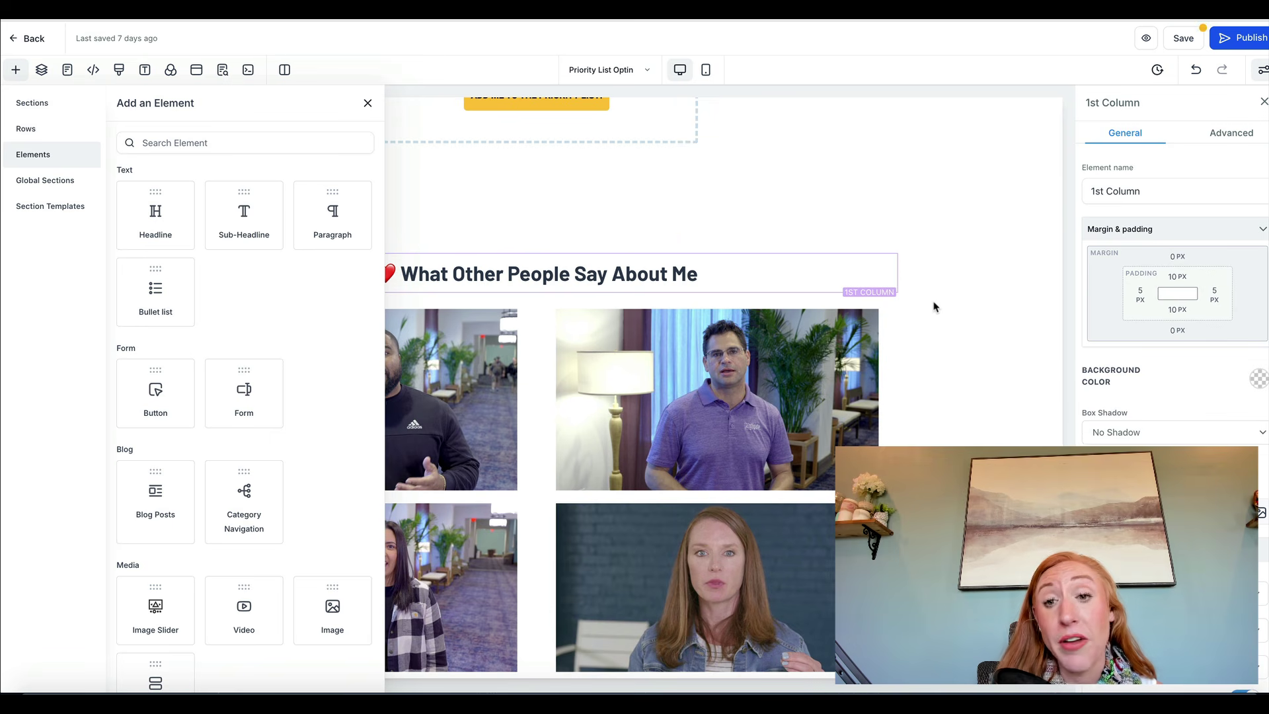
left_click(367, 104)
left_click(400, 380)
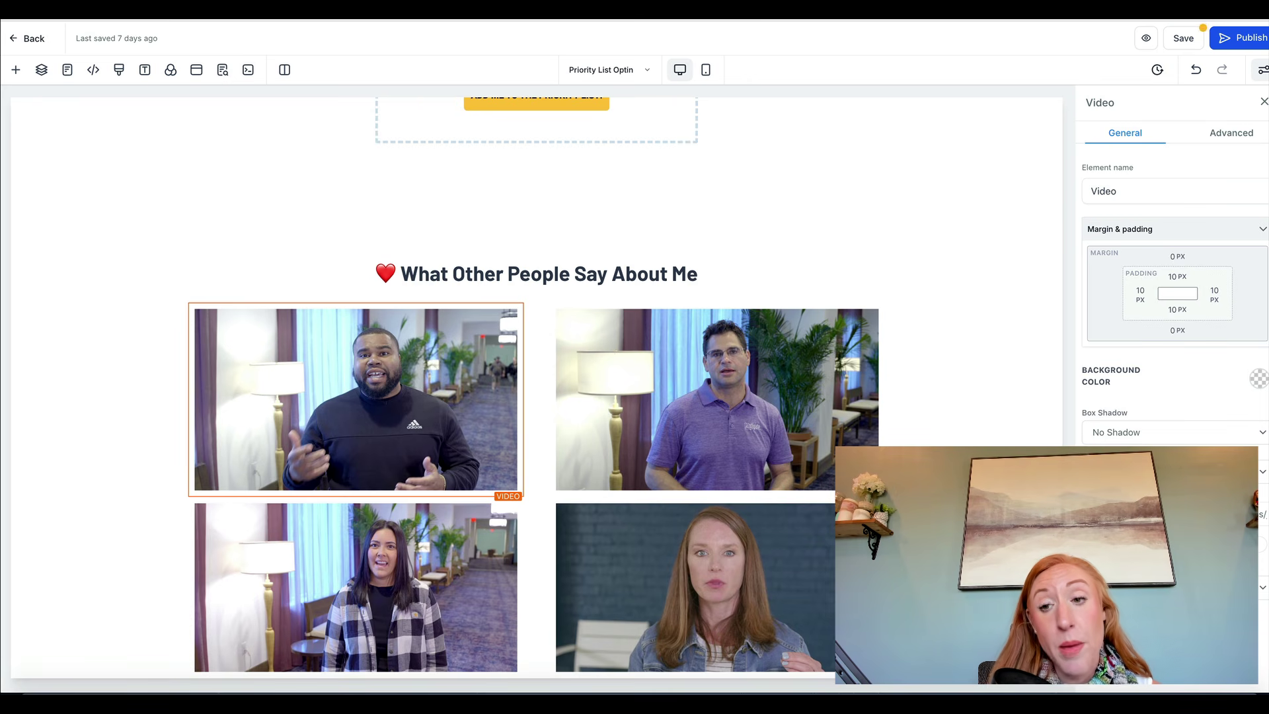
- Look through the available video source types for the first testimonial video, keeping its current type
left_click(1243, 471)
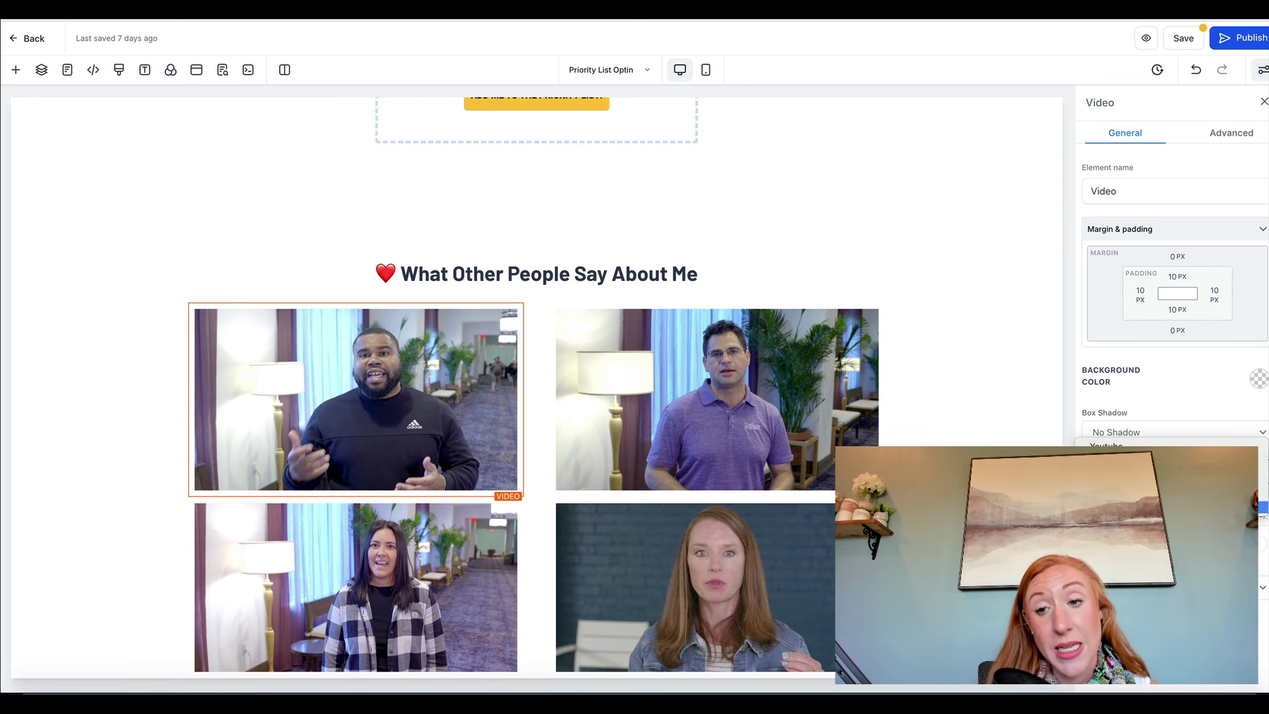
left_click(1171, 401)
left_click(1176, 514)
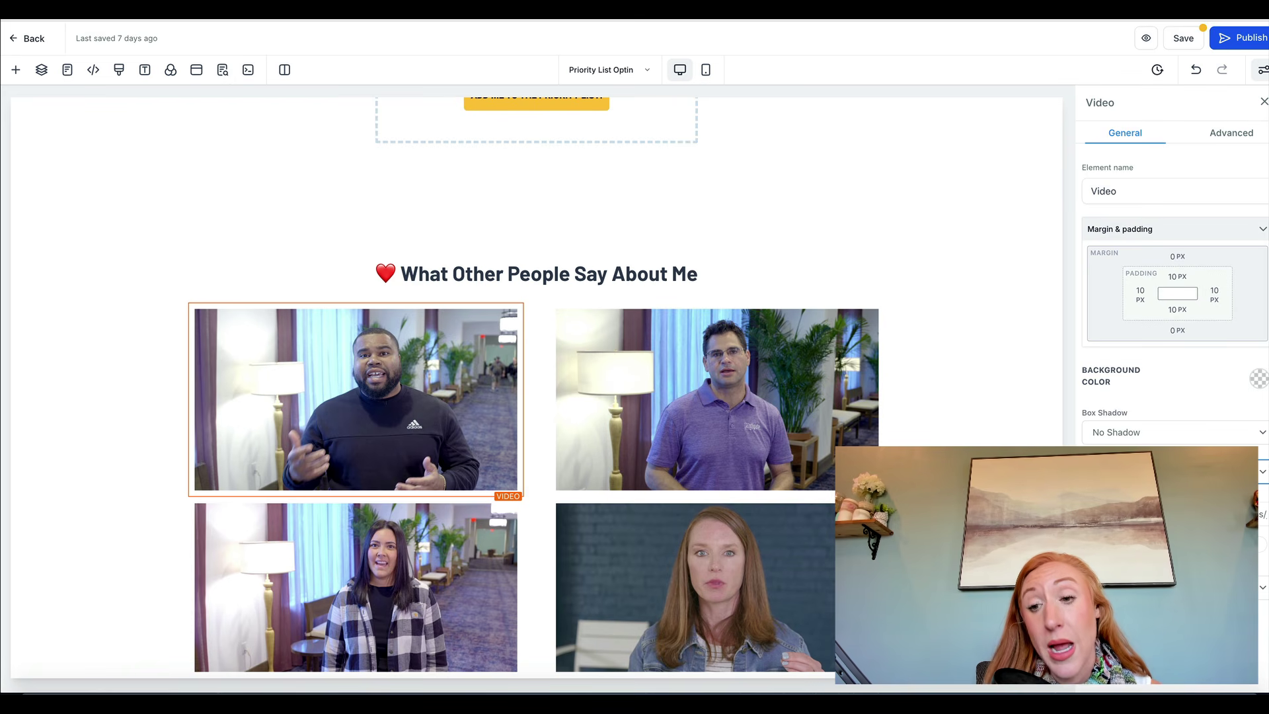
- Try two narrower widths for the first testimonial video and restore its full width
left_click(1262, 586)
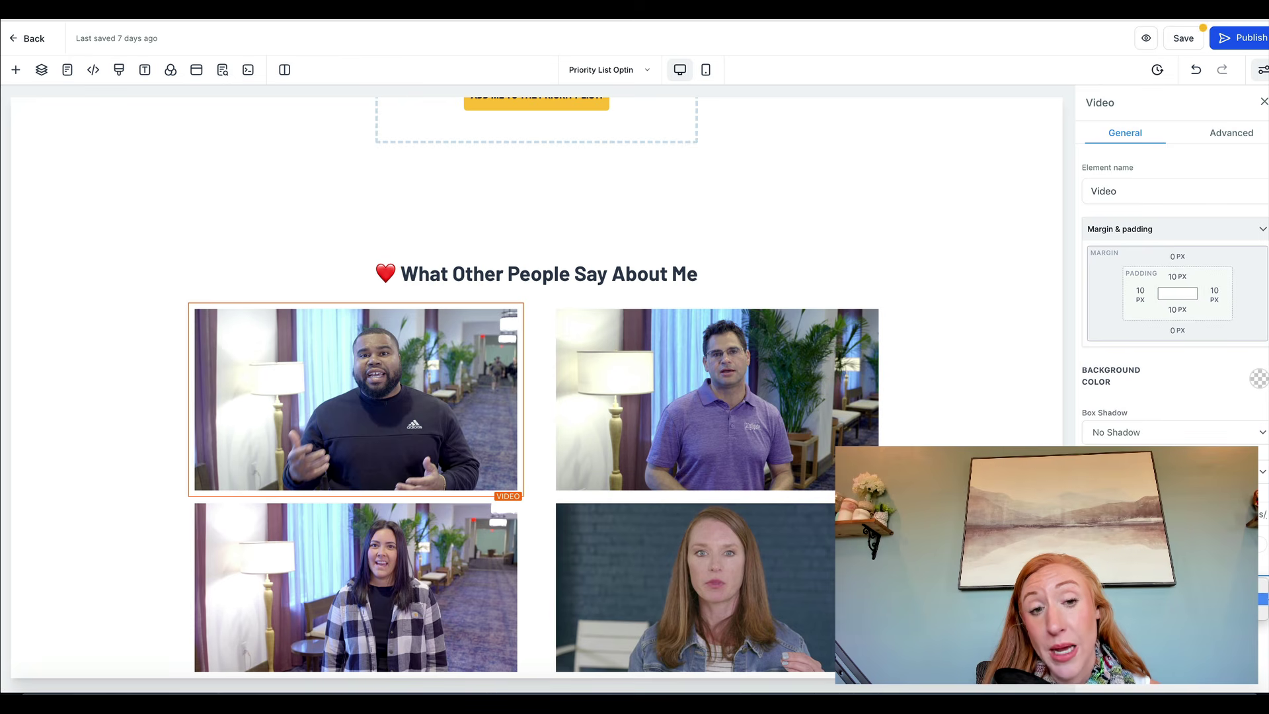
left_click(1262, 586)
left_click(1262, 586)
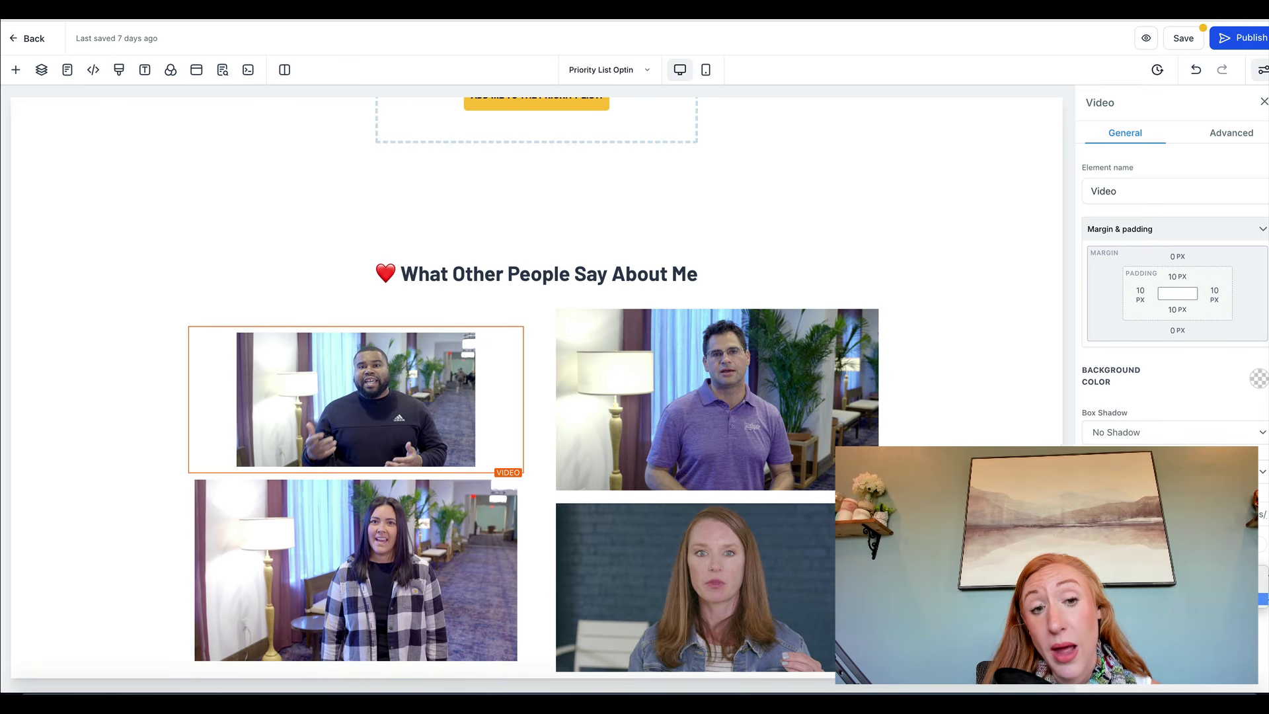
left_click(1263, 598)
left_click(1262, 586)
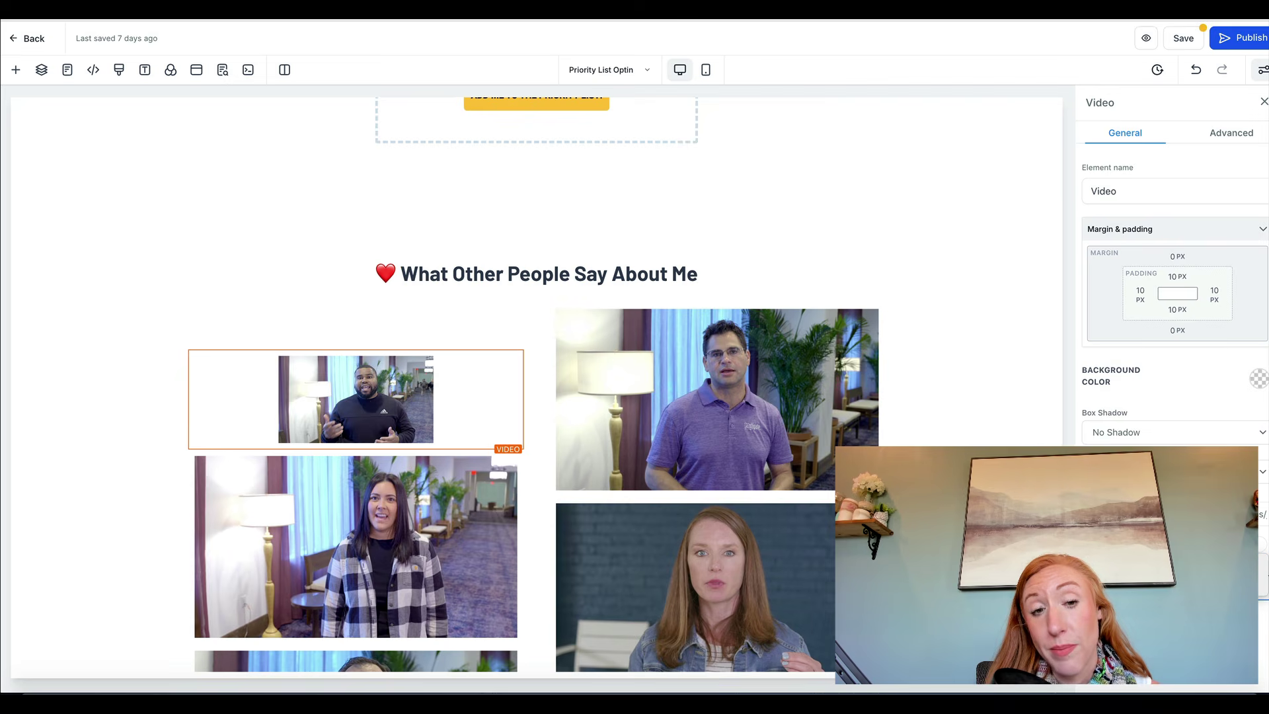
left_click(1263, 561)
mouse_move(350, 339)
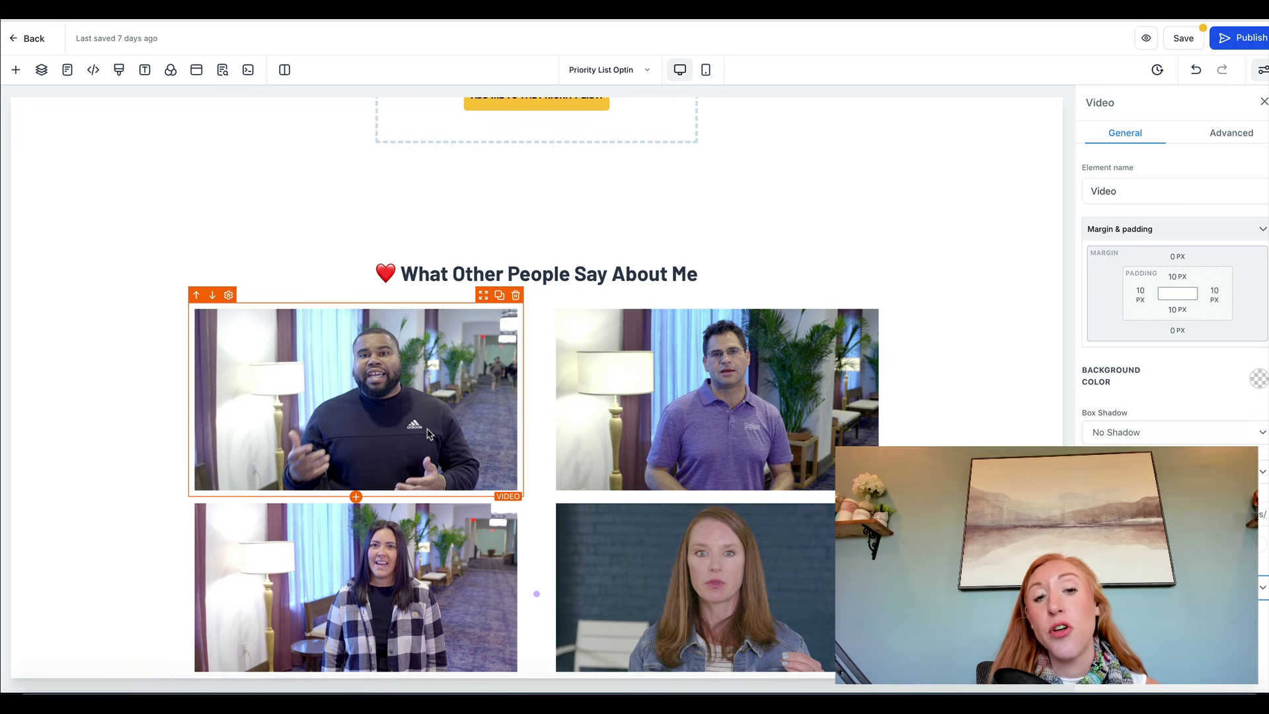
- Select the second column, the two-column row and the first column around the testimonial videos, viewing each one's settings
left_click(540, 410)
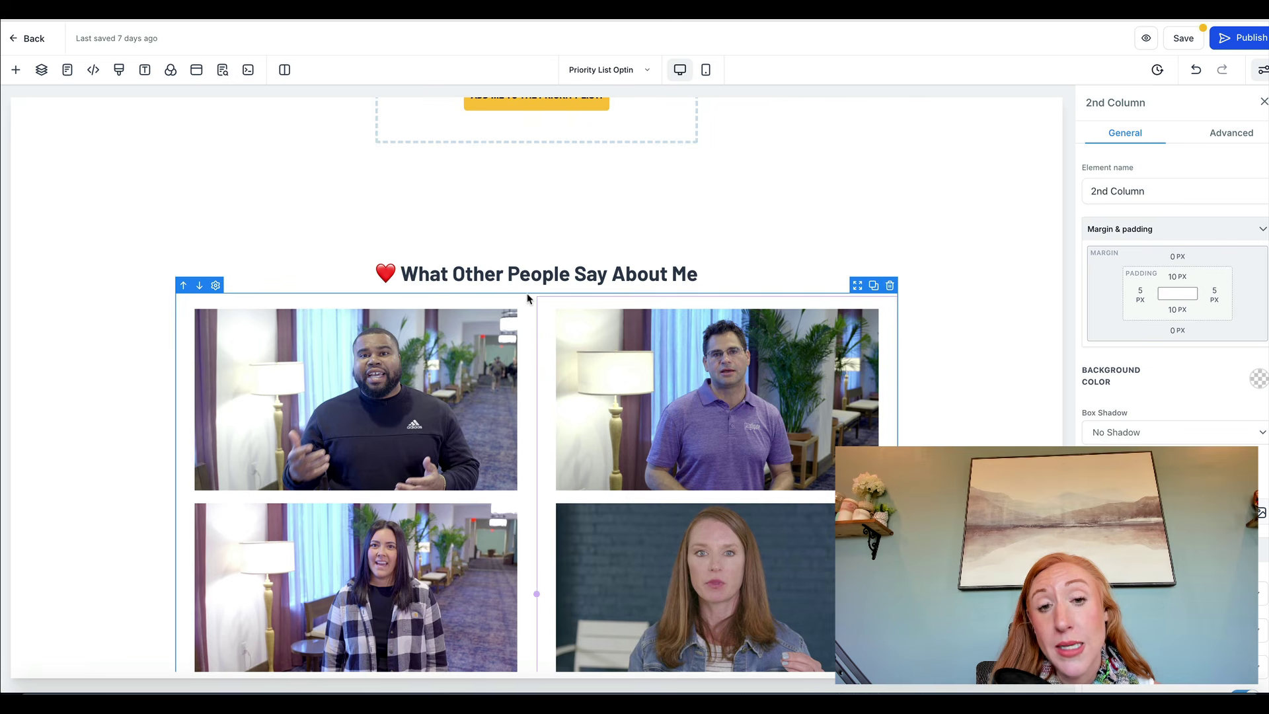
left_click(528, 298)
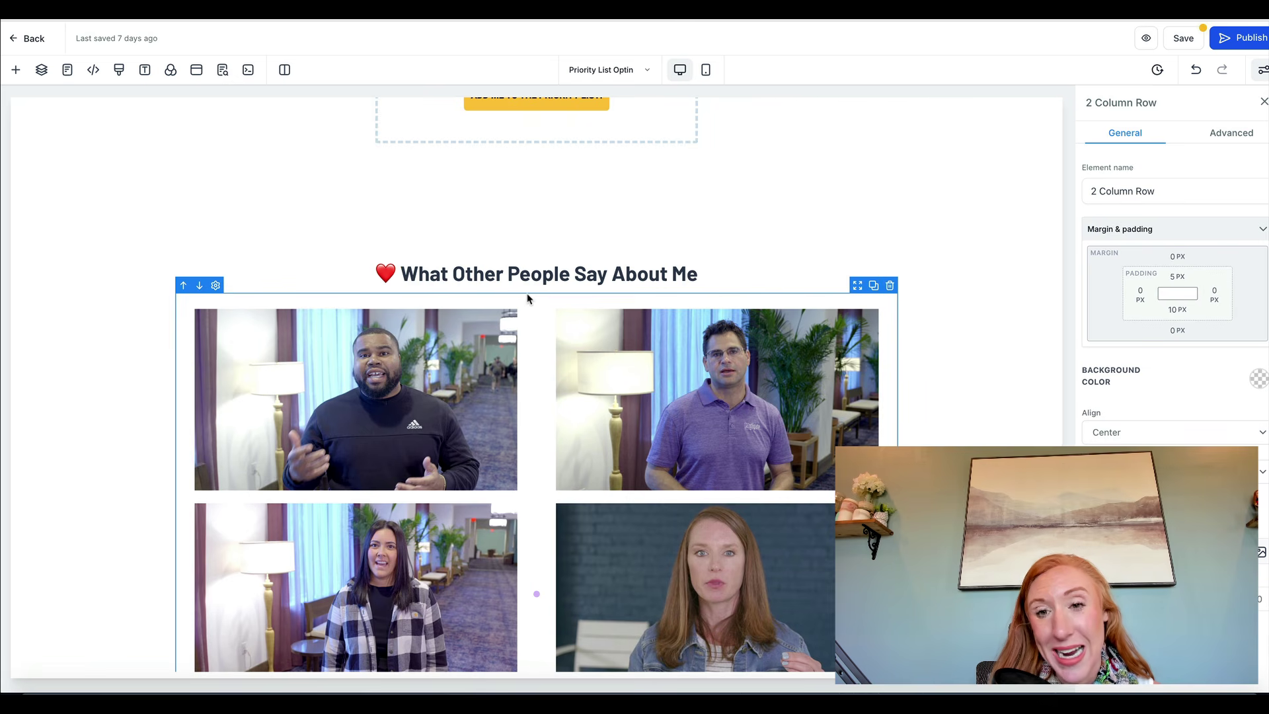
left_click(527, 311)
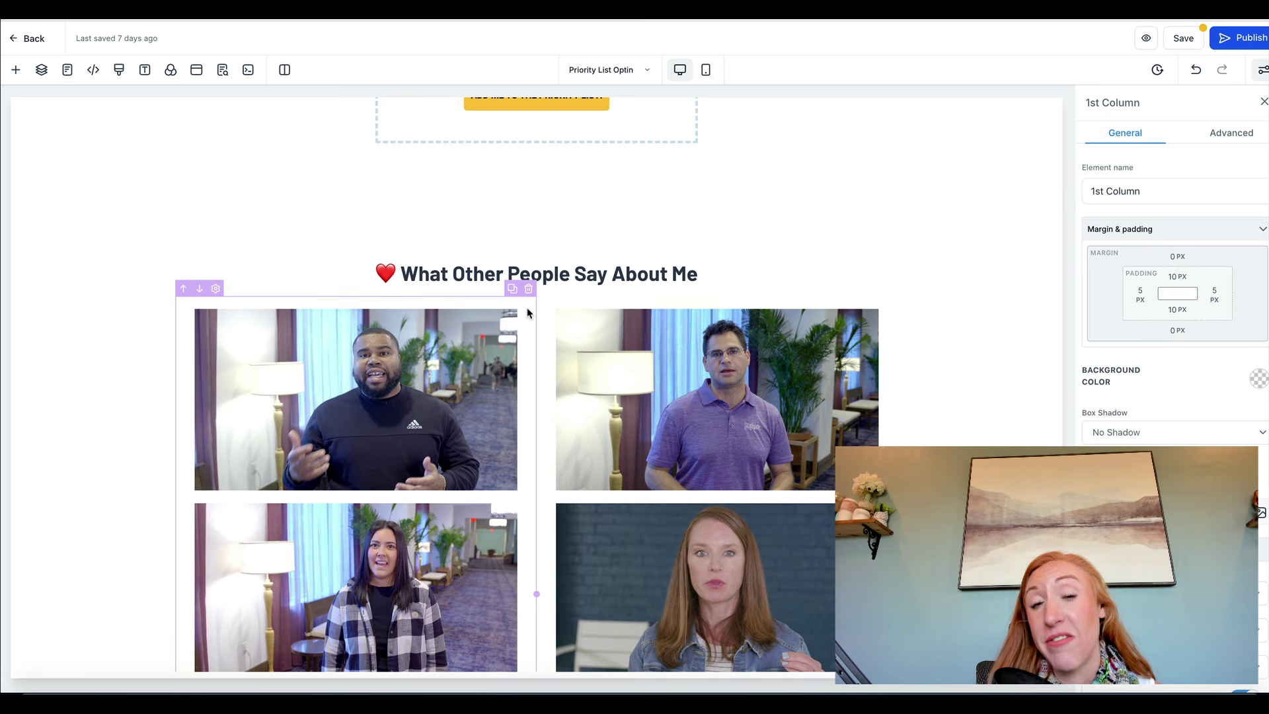
- Reselect the first testimonial video, view its advanced border and visibility options, and return to its general settings
left_click(513, 330)
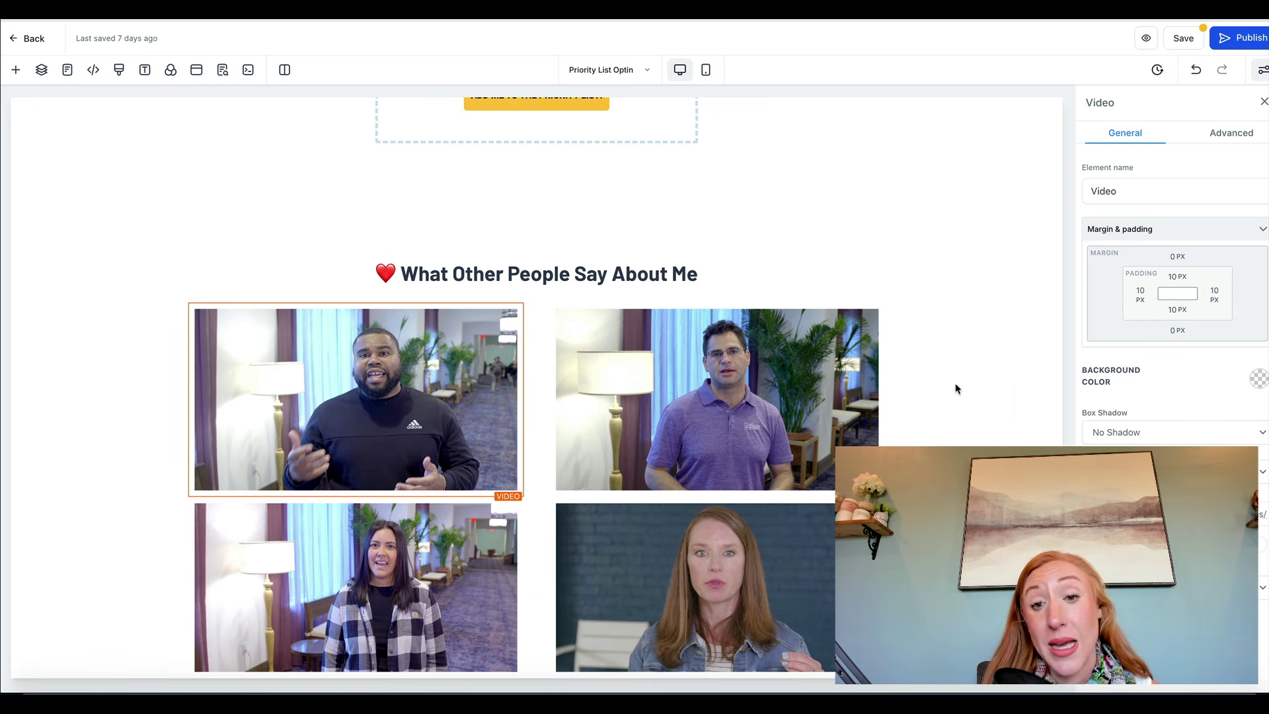
left_click(1219, 131)
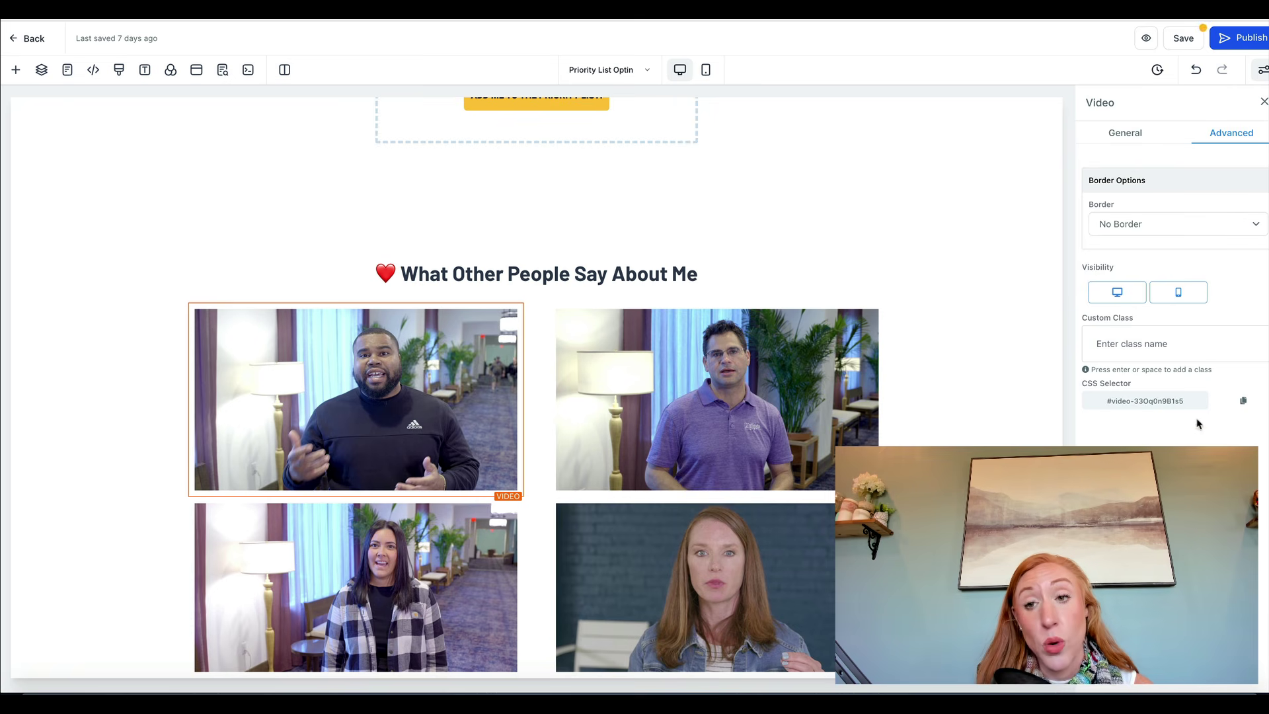
left_click(1122, 134)
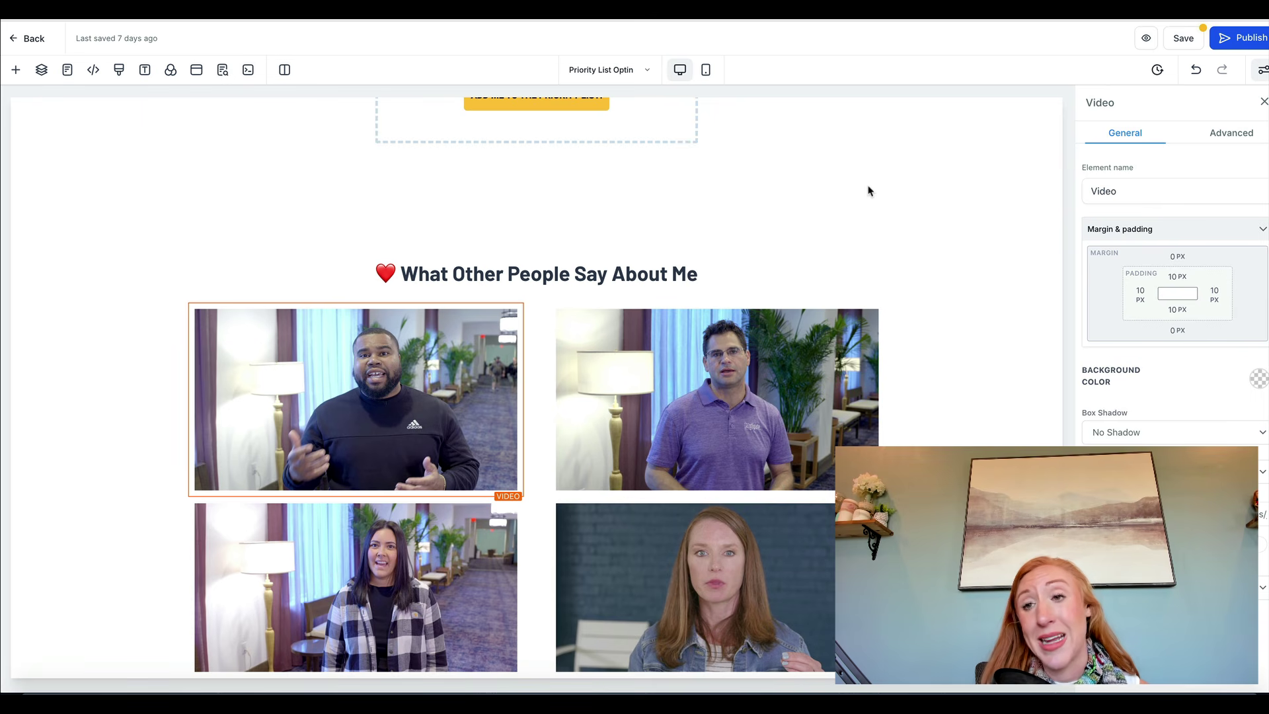
- Select the logo image in the black header and examine its general settings down to the image options
scroll(867, 191, "down", 5)
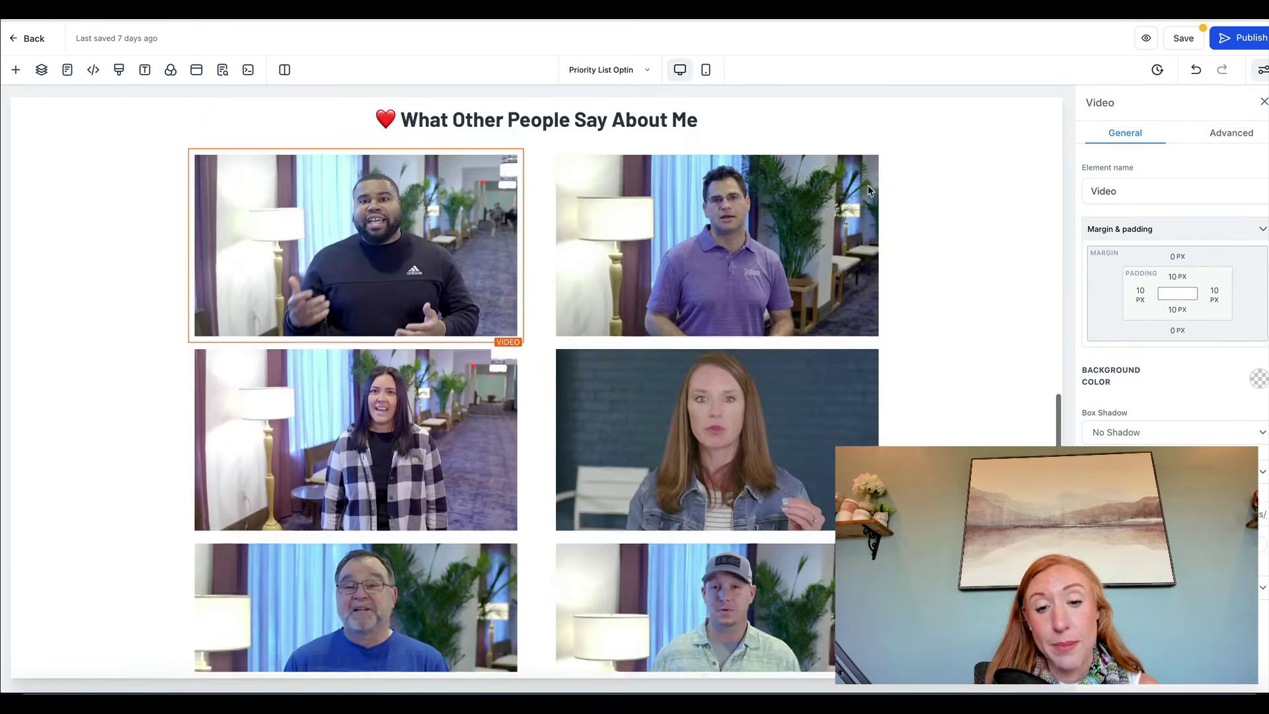
scroll(867, 191, "up", 12)
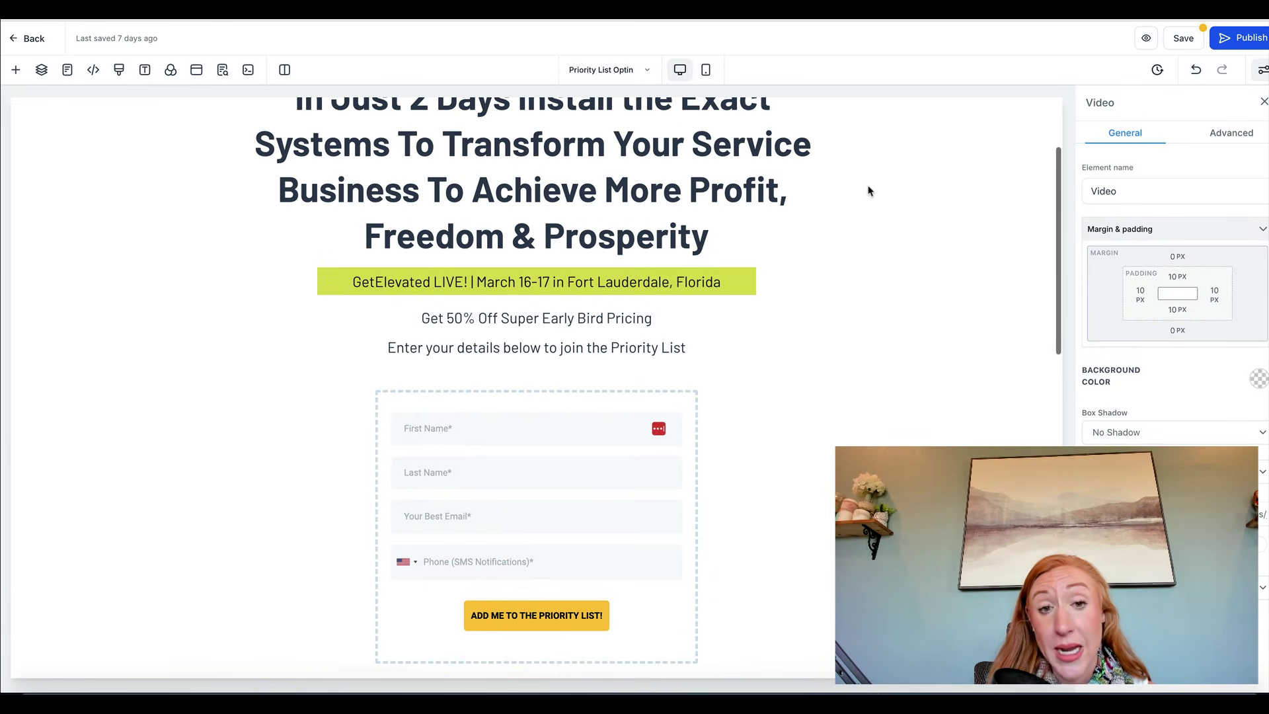
scroll(855, 300, "up", 3)
left_click(202, 131)
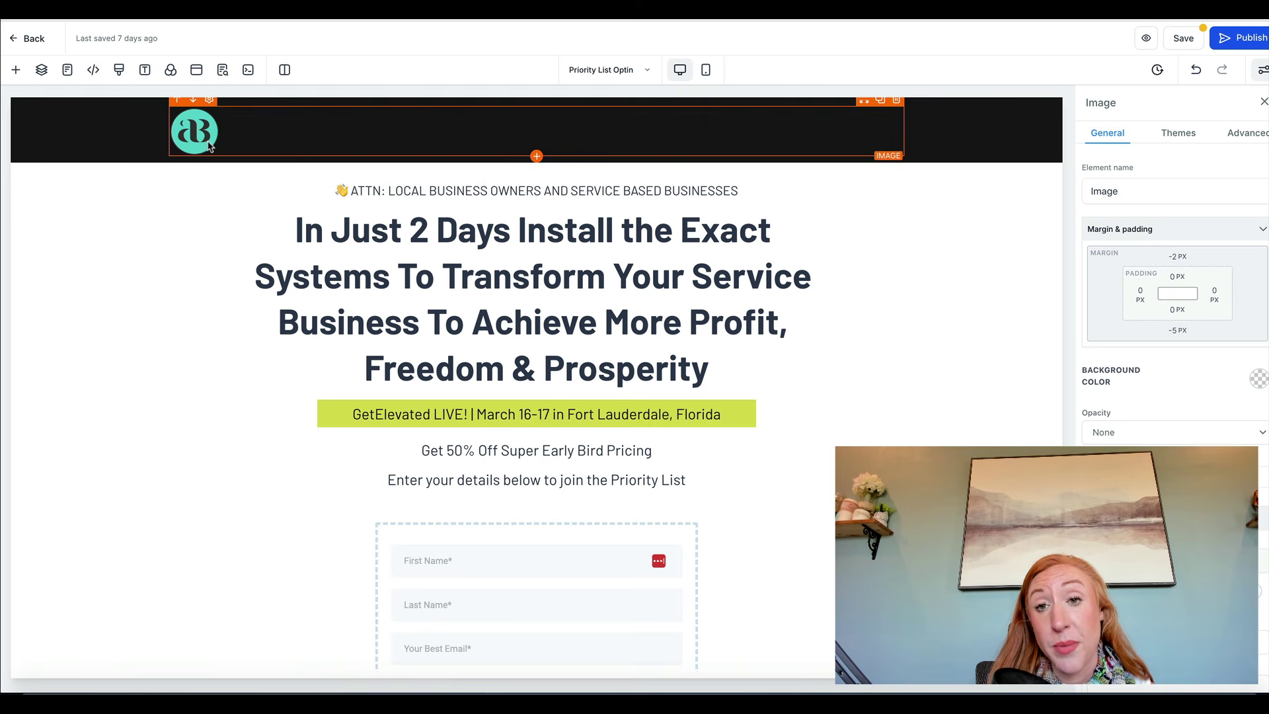
scroll(1139, 360, "down", 1)
scroll(1140, 360, "up", 1)
scroll(1219, 284, "down", 2)
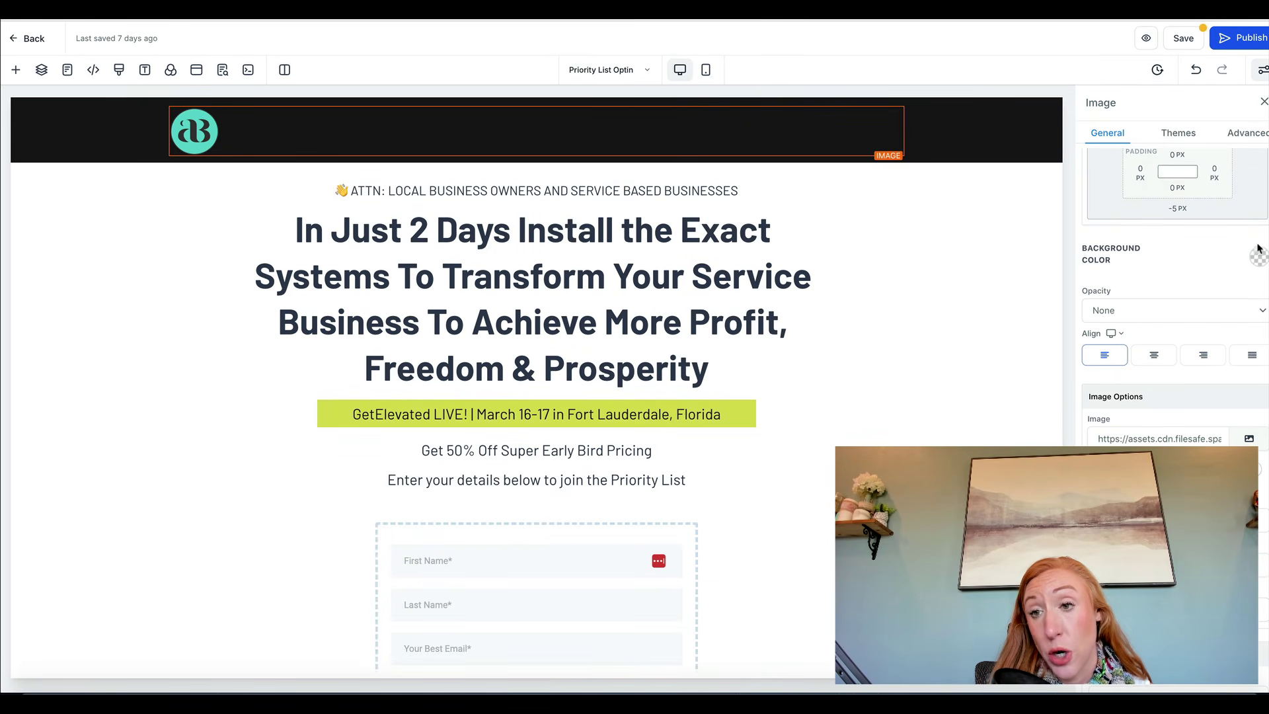
scroll(1137, 332, "down", 1)
scroll(1137, 332, "down", 1)
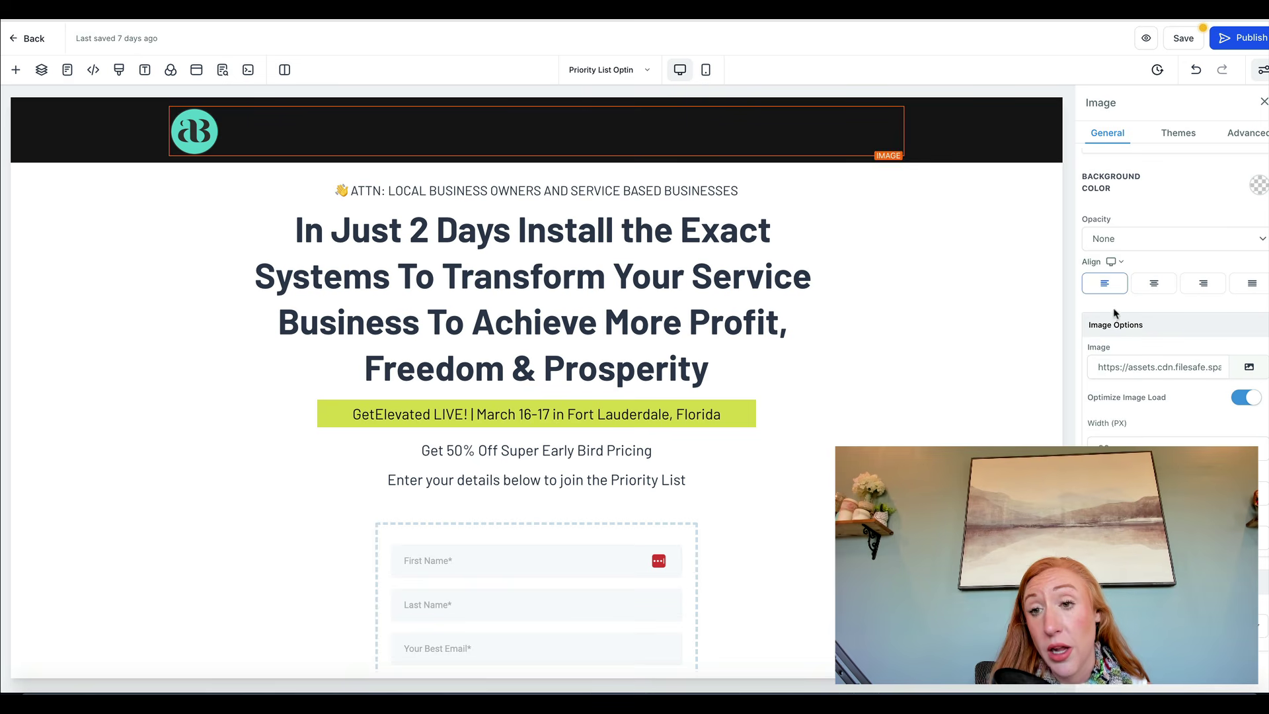
- Try center and right alignment for the header logo and return it to left alignment
left_click(1175, 286)
left_click(1199, 285)
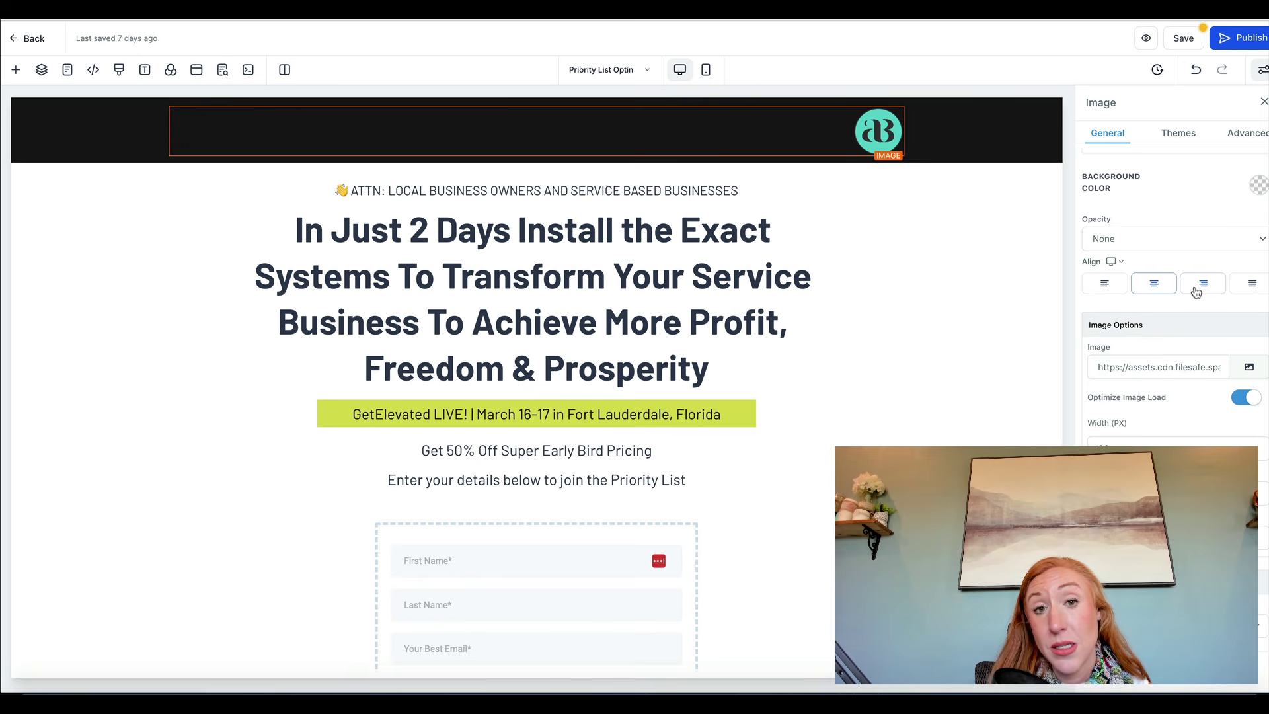
left_click(1099, 286)
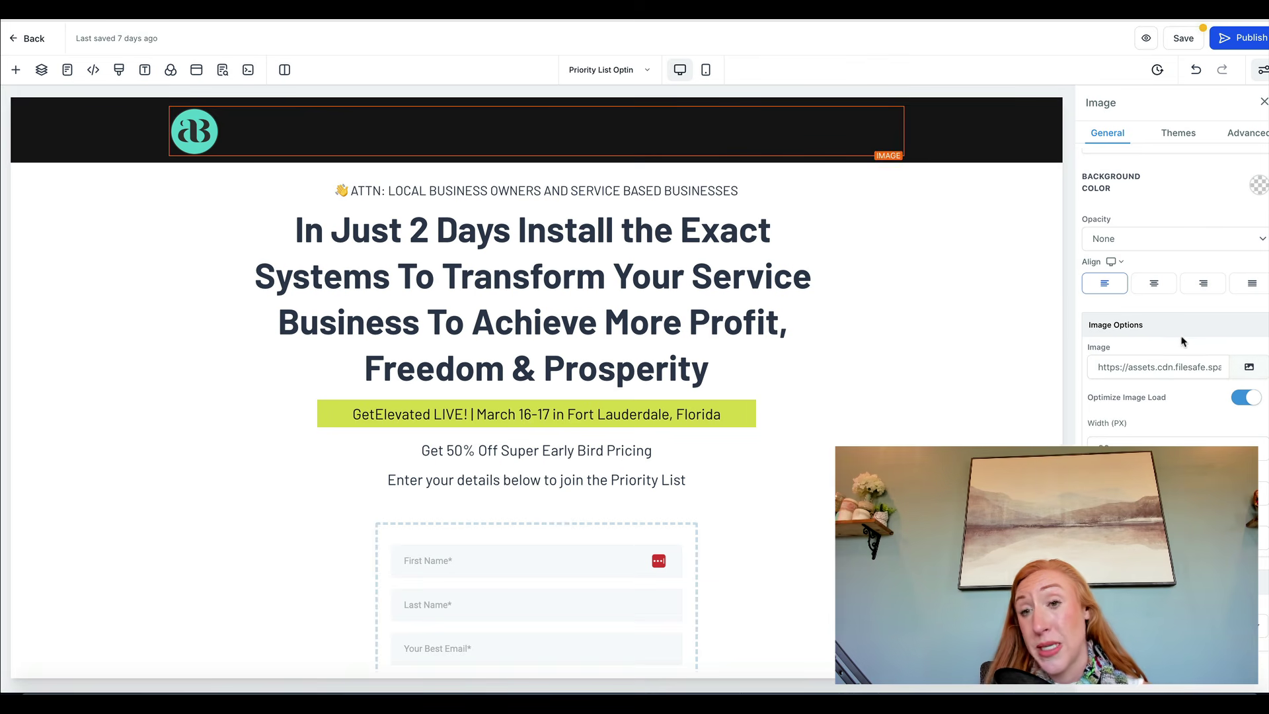
- Examine the header logo's image URL and its width and height fields without changing them
left_click(1123, 365)
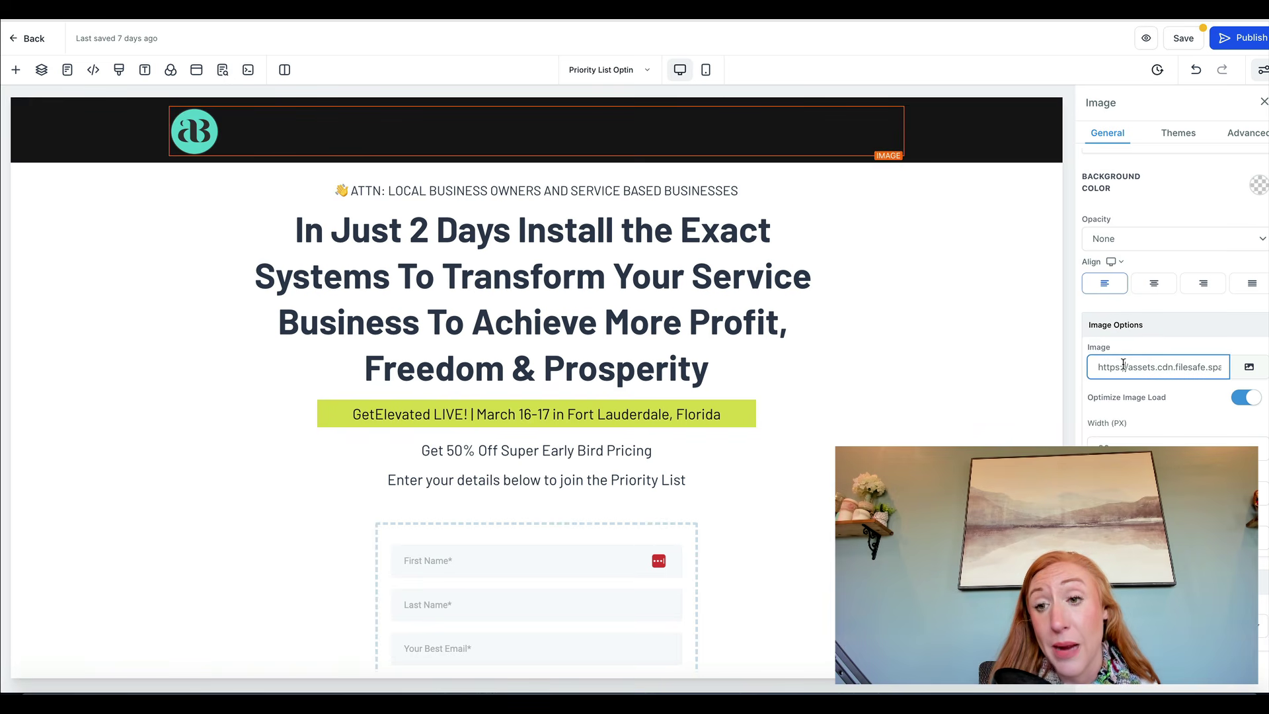
key("ctrl+a")
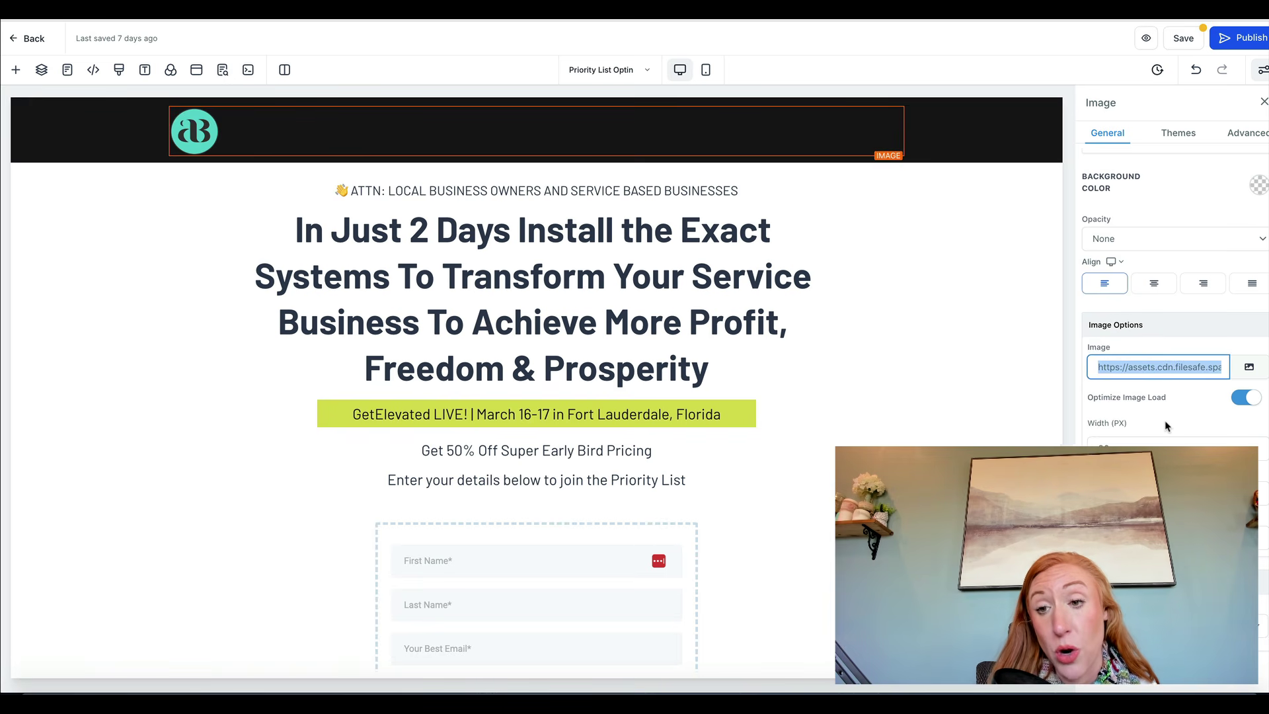
left_click(1163, 427)
double_click(1102, 444)
key("Tab")
left_click(1107, 445)
key("Tab")
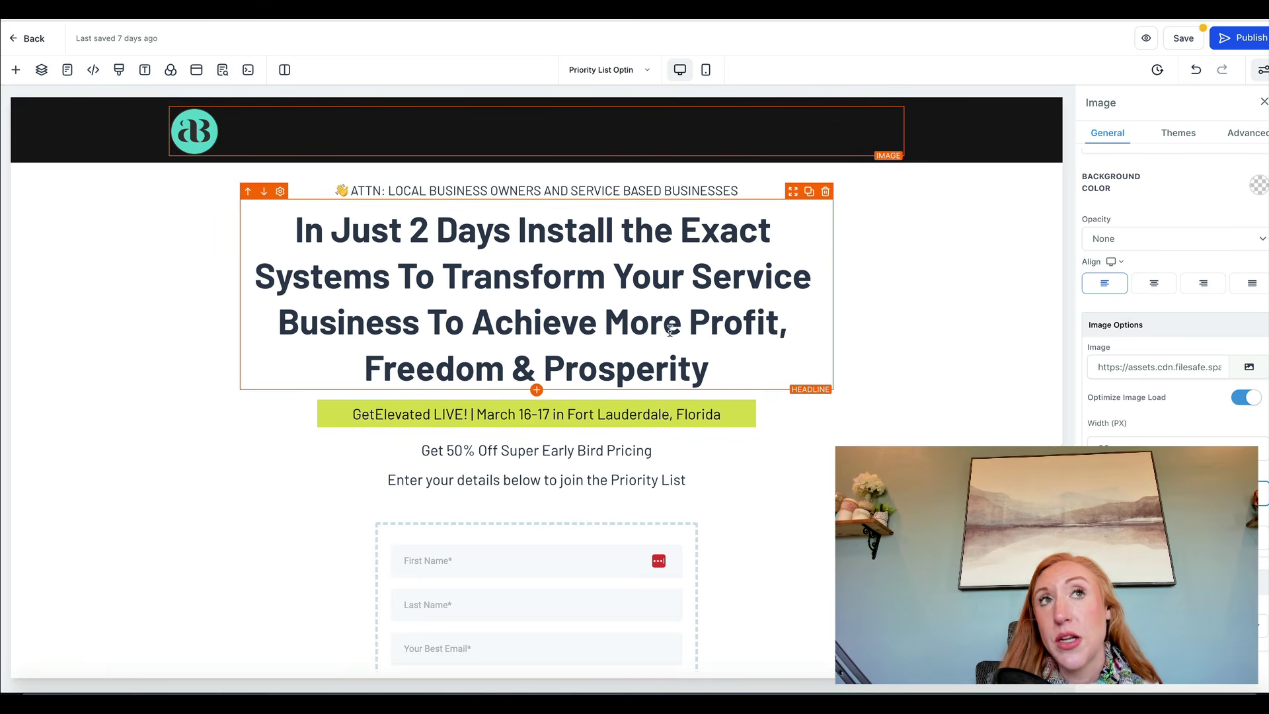
- Clear the header logo's width, set it back to 80 px, and check the neighbouring height field
left_click(1115, 443)
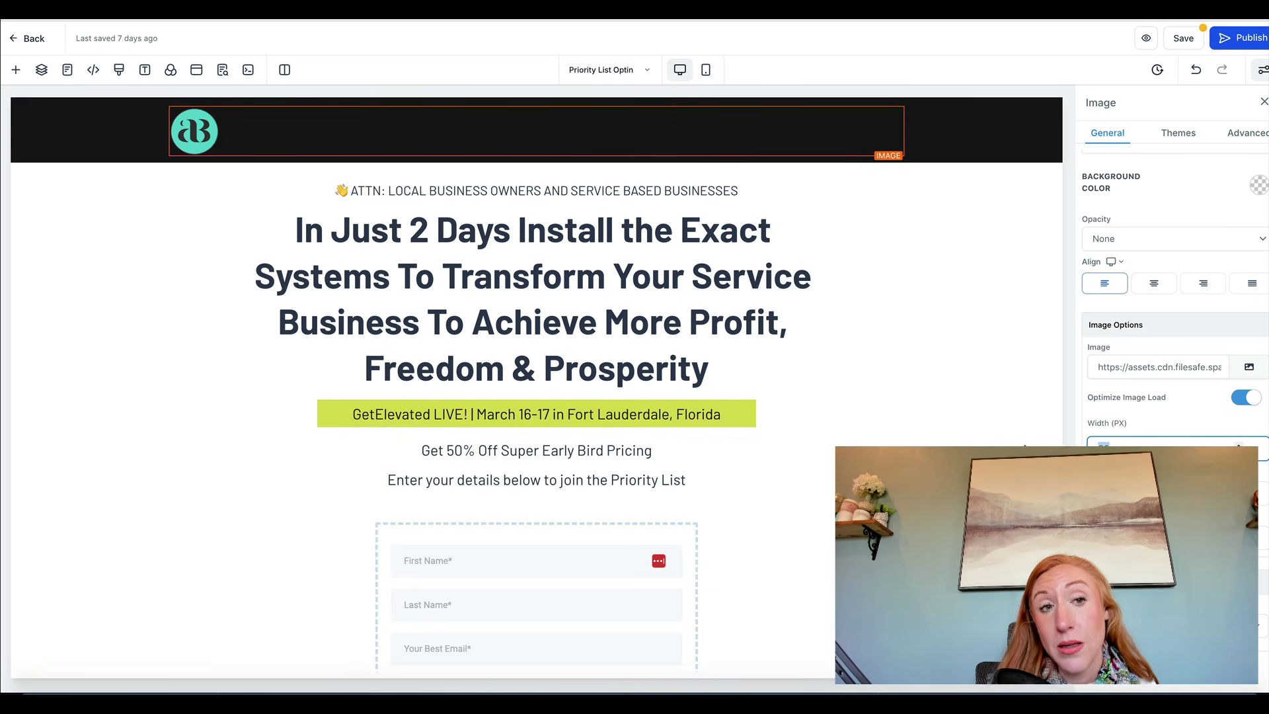
key("BackSpace")
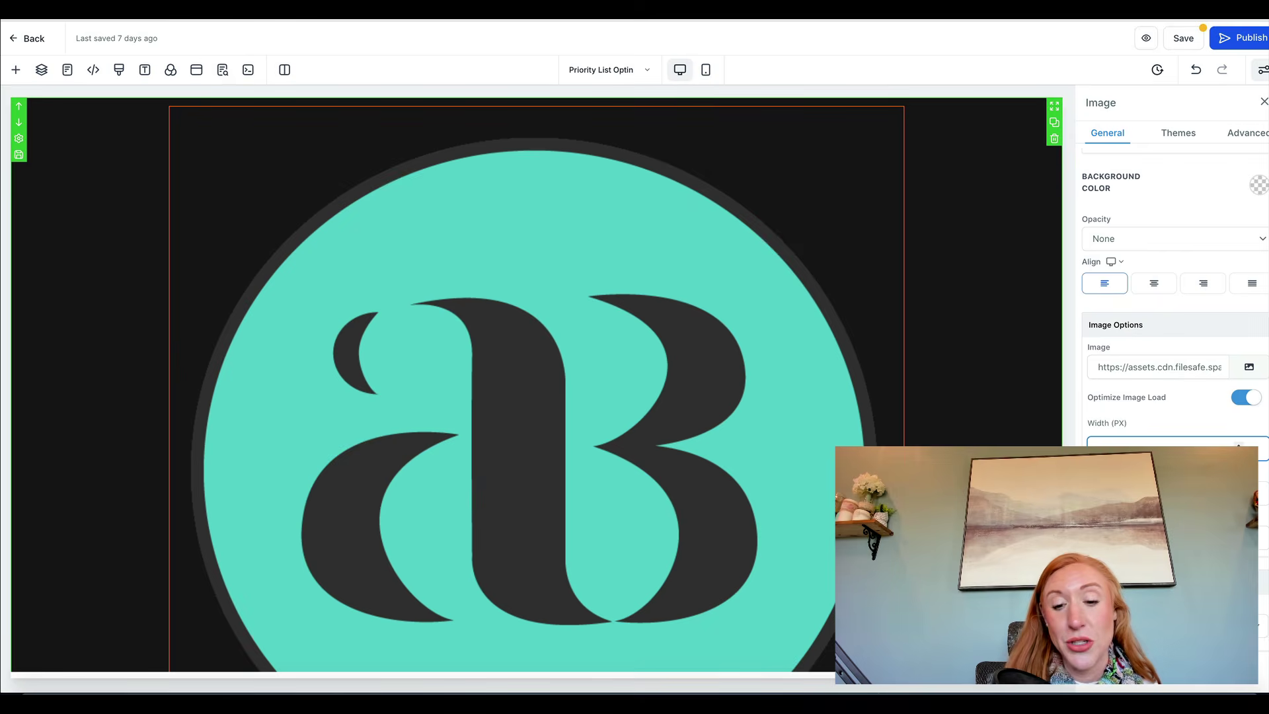
type("80")
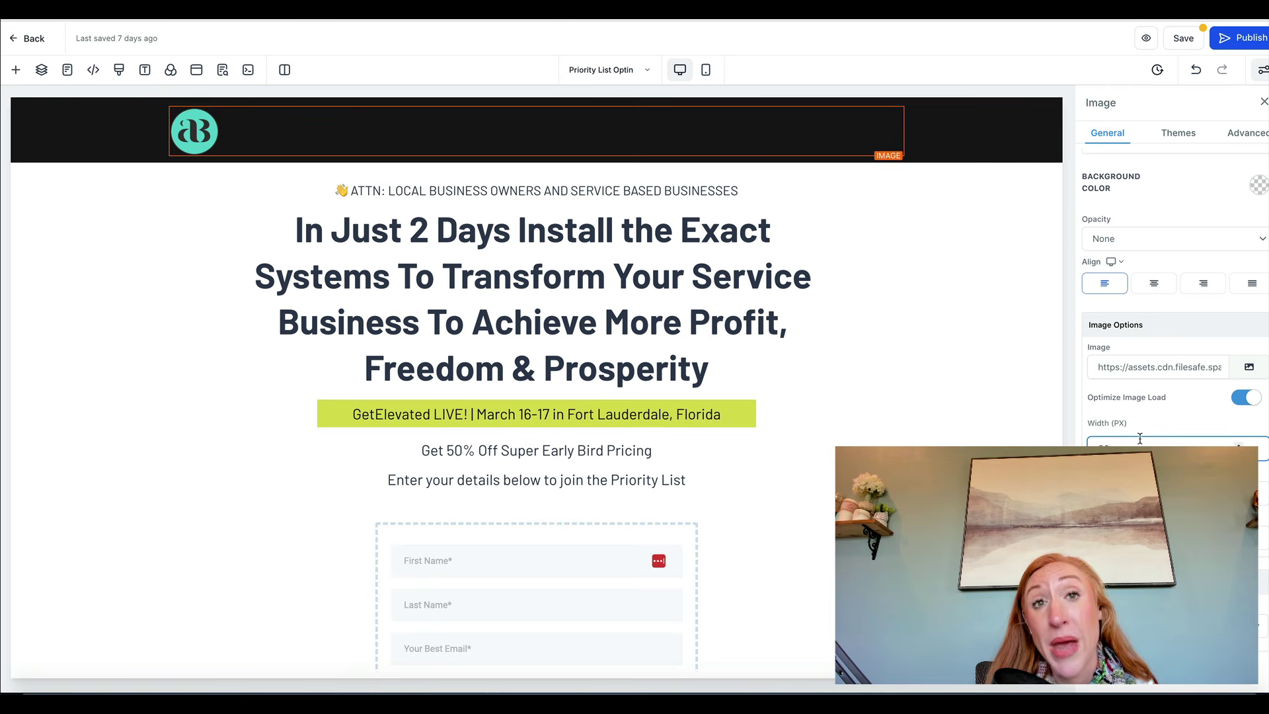
left_click(1176, 494)
left_click(1113, 442)
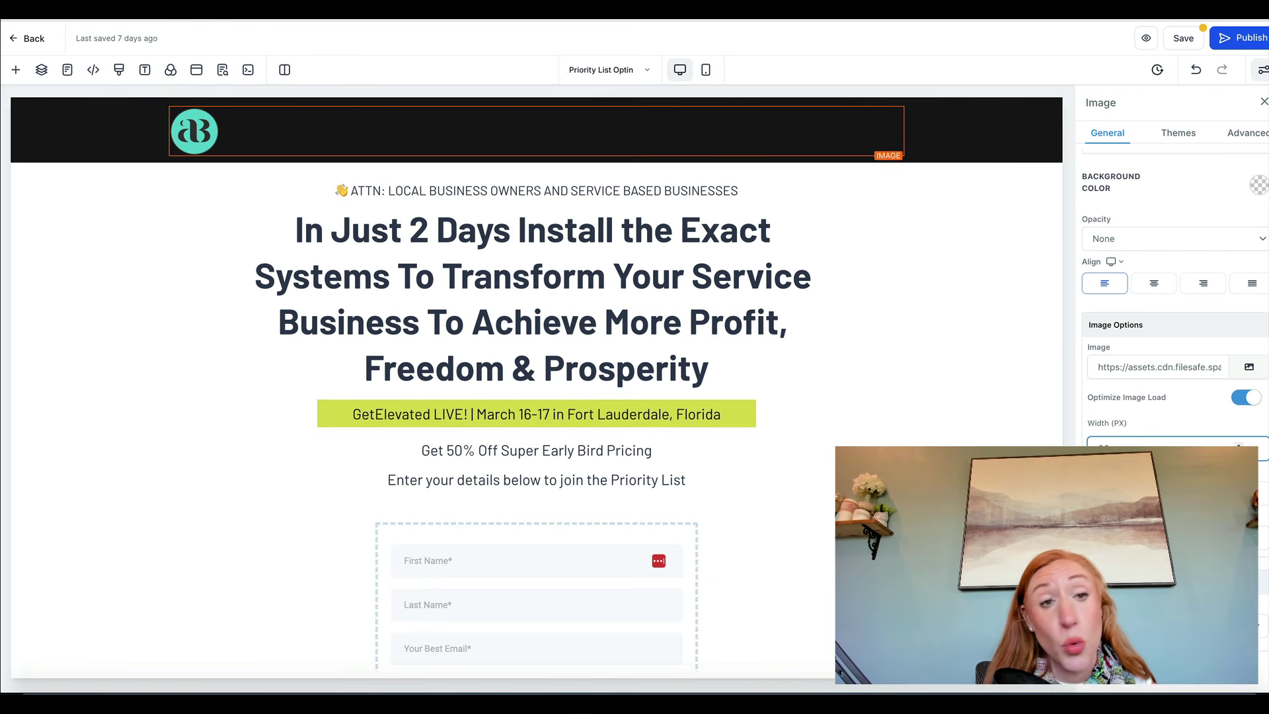
key("Tab")
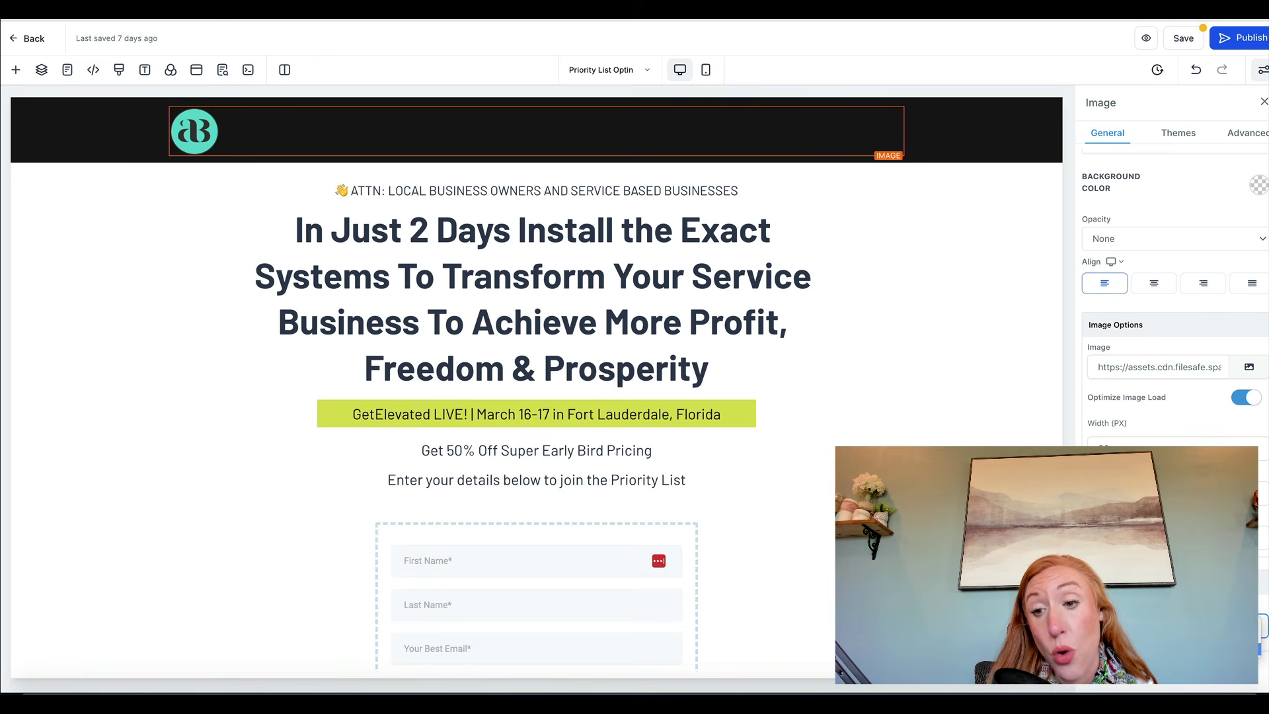
- Try bordered and shadowed image themes on the header logo and restore the plain, borderless theme
scroll(1173, 265, "down", 1)
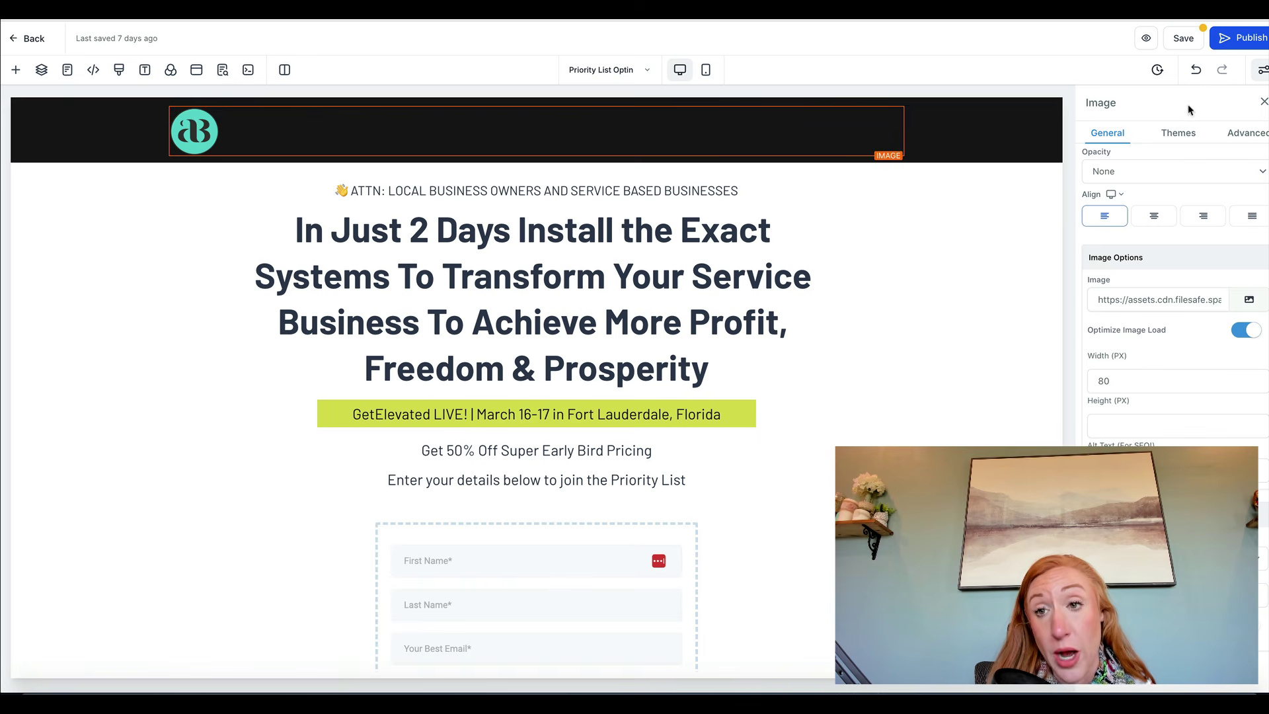
left_click(1179, 134)
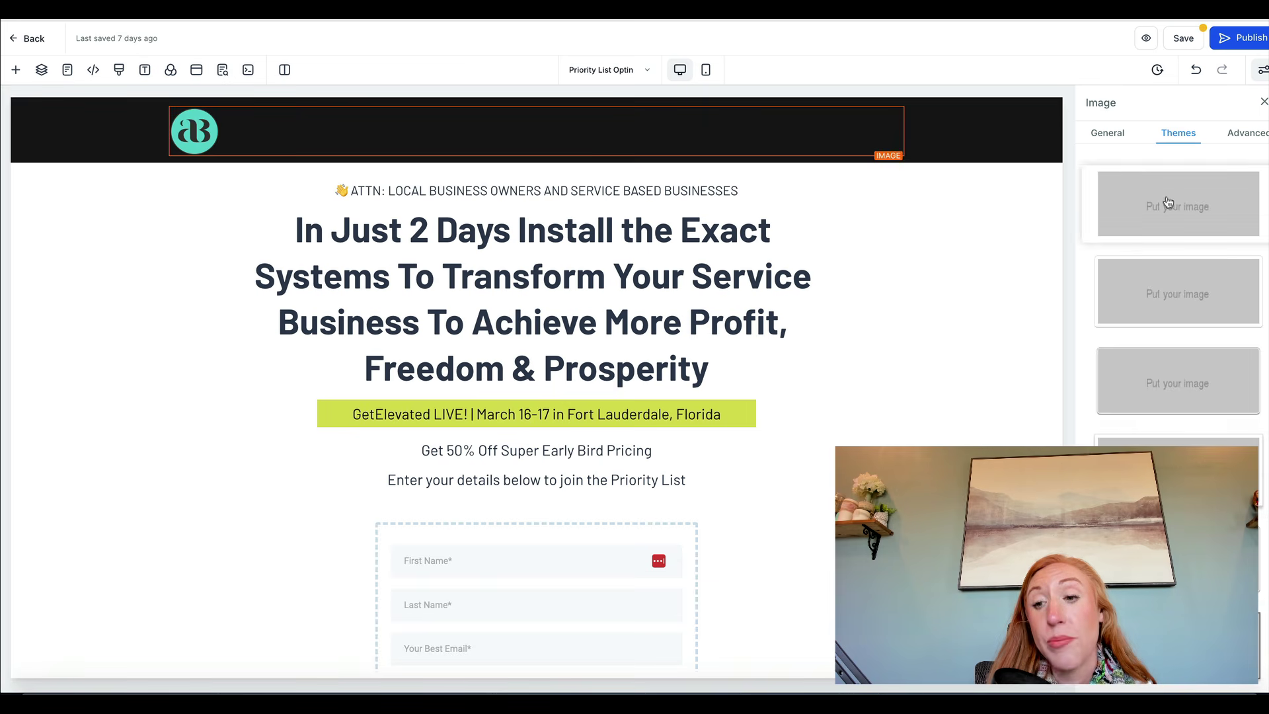
scroll(1178, 271, "down", 1)
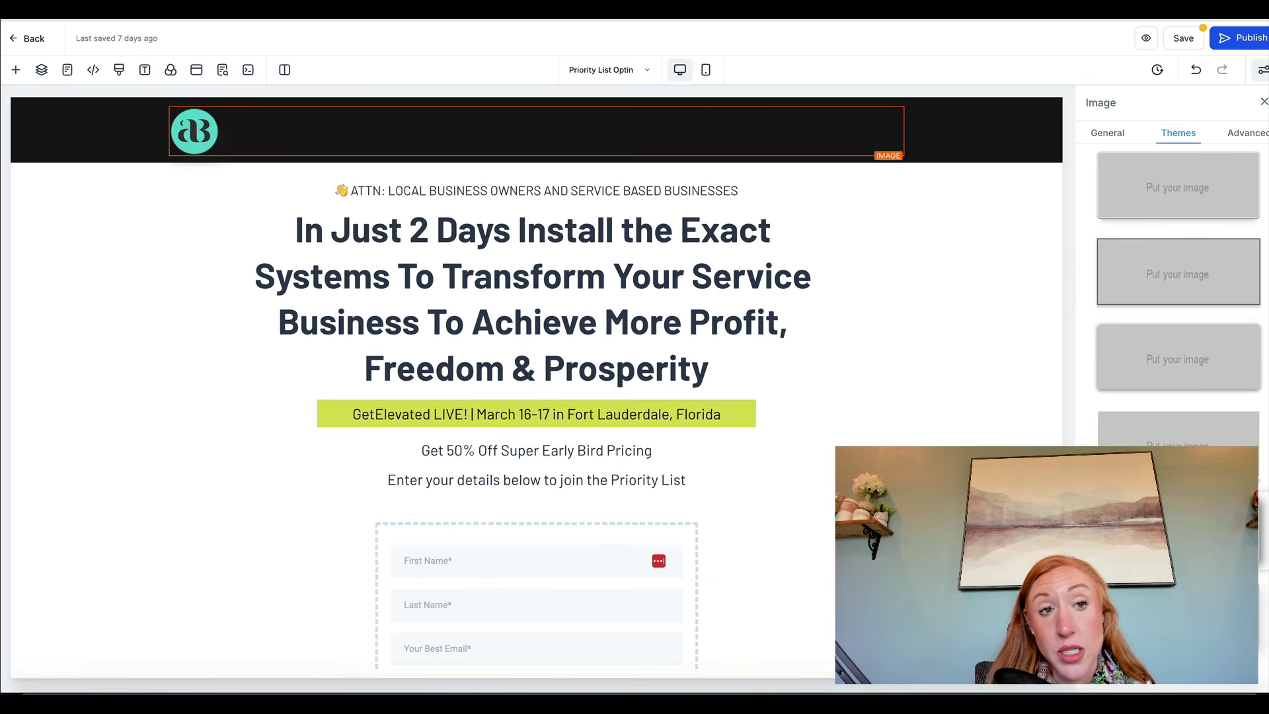
scroll(1145, 420, "up", 1)
left_click(1145, 433)
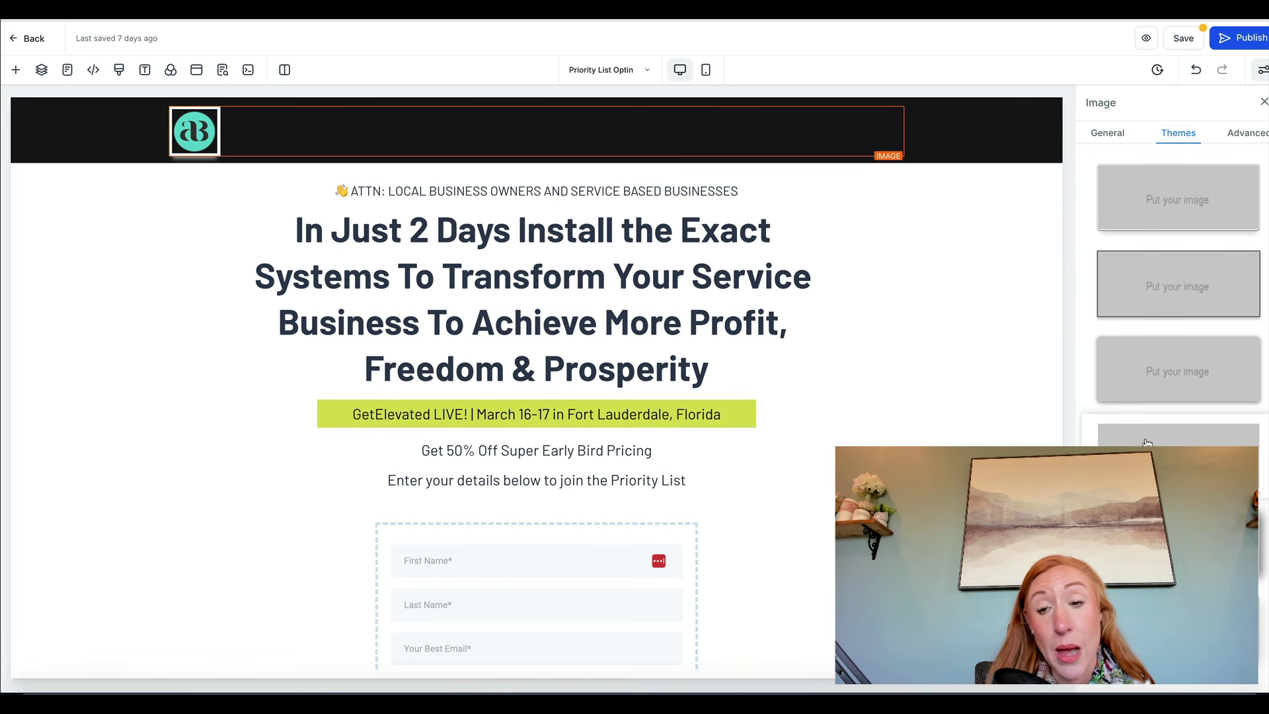
scroll(1141, 291, "down", 2)
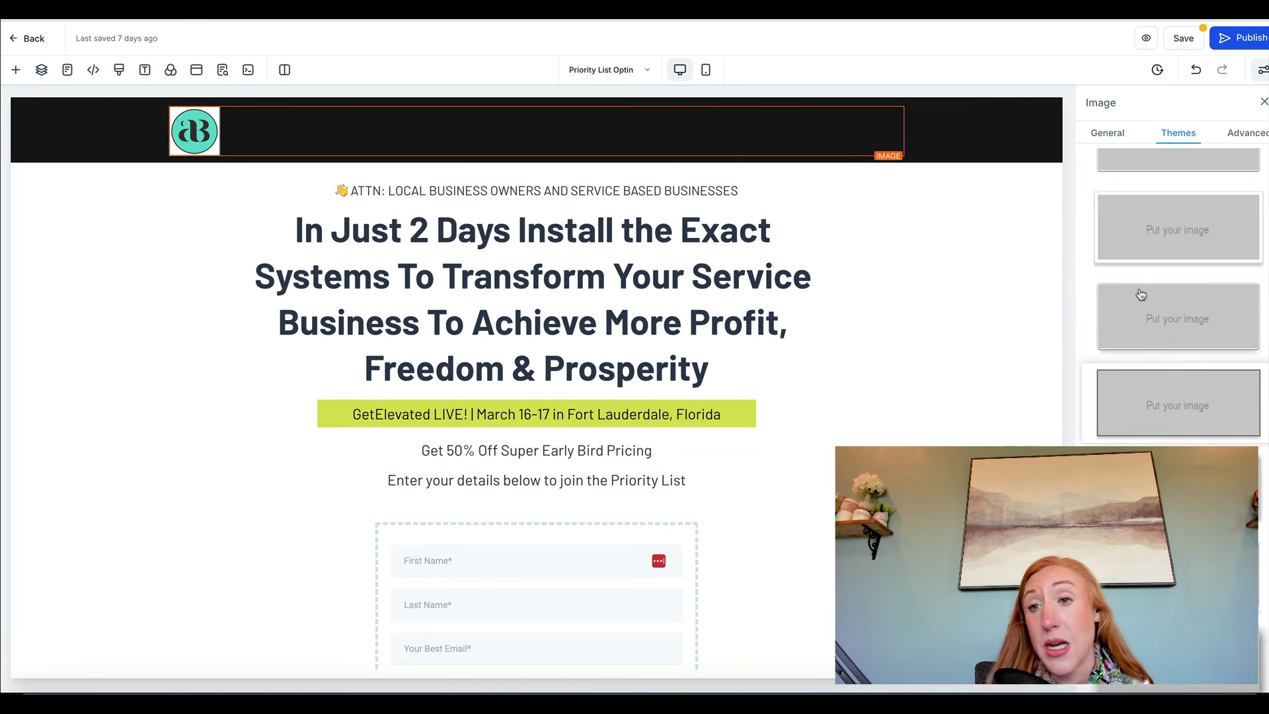
scroll(1140, 265, "up", 2)
left_click(1138, 204)
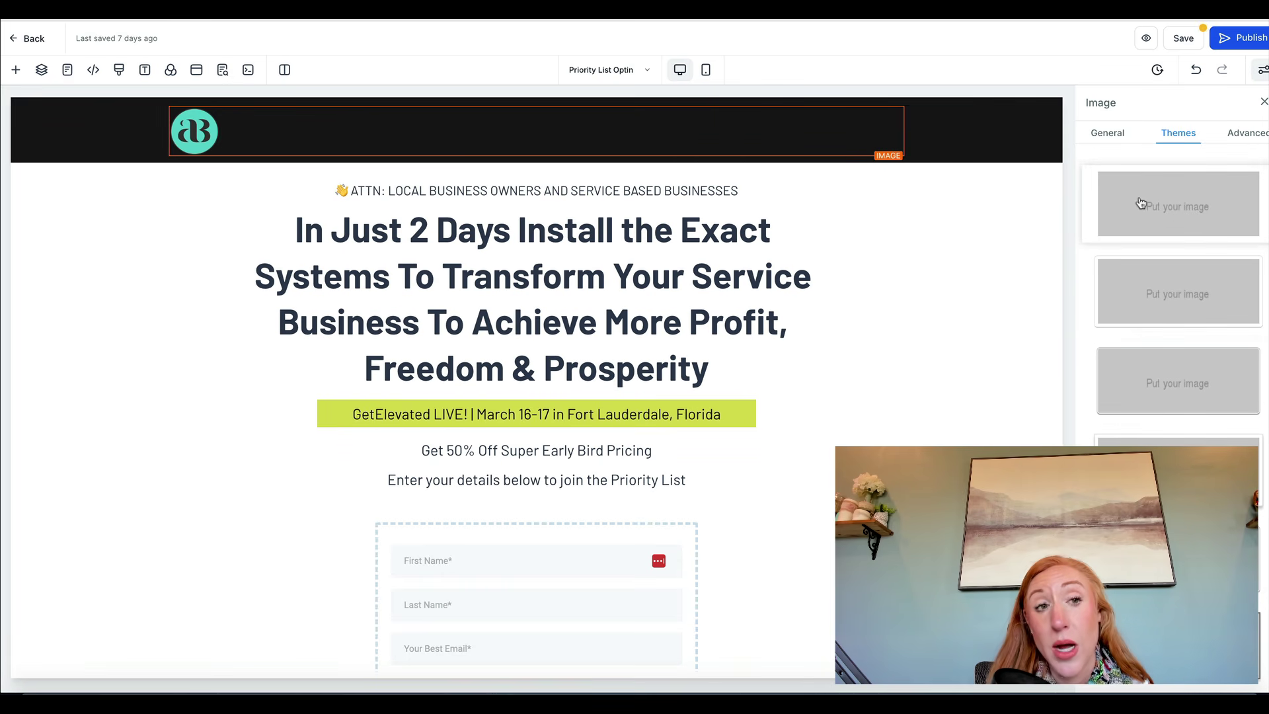
- View the header logo's advanced radius, border, shadow and visibility options and return to its general settings
left_click(1237, 134)
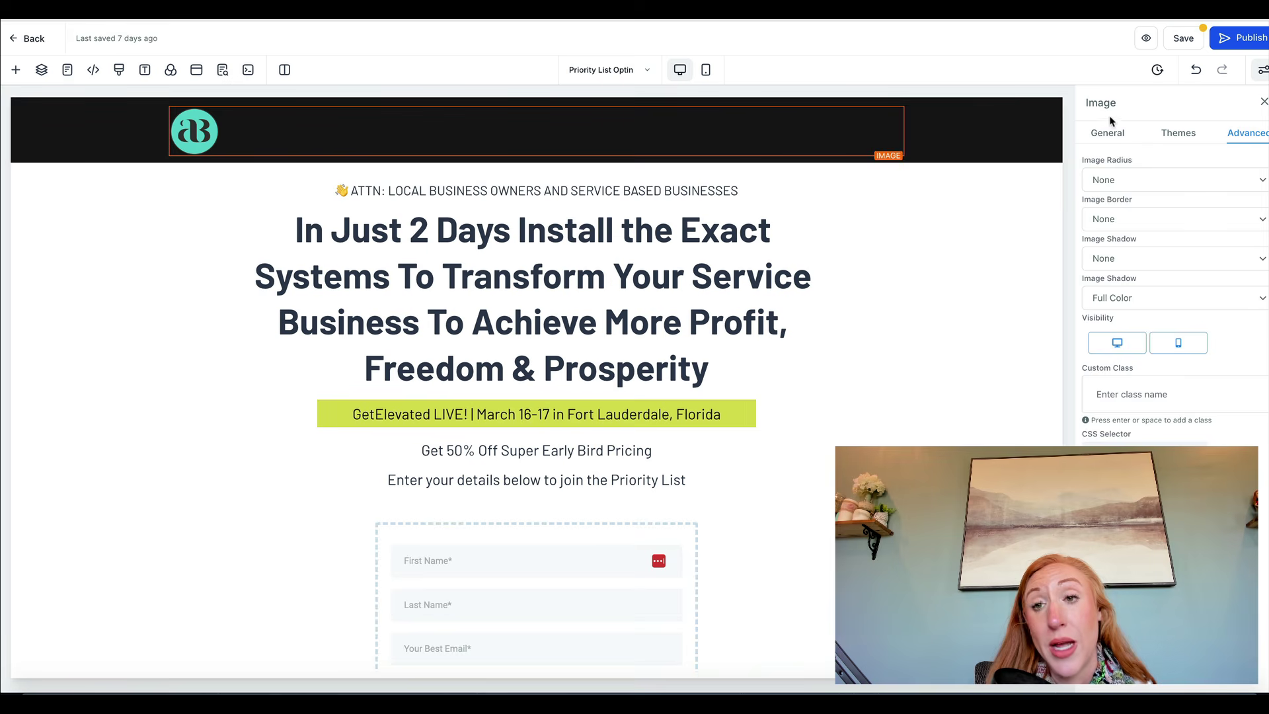
left_click(1102, 134)
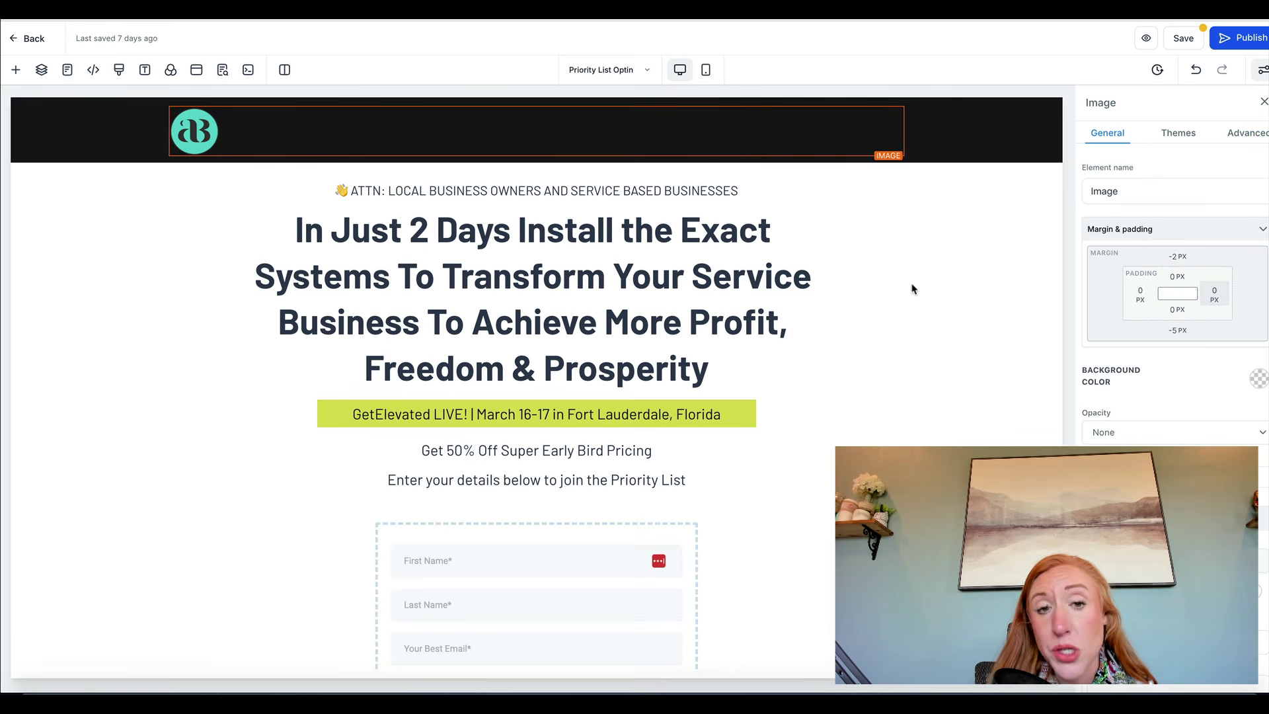
- Try Half Fade and Heavy Fade opacity on the sub headline above the main headline, and restore its opacity to None
left_click(584, 190)
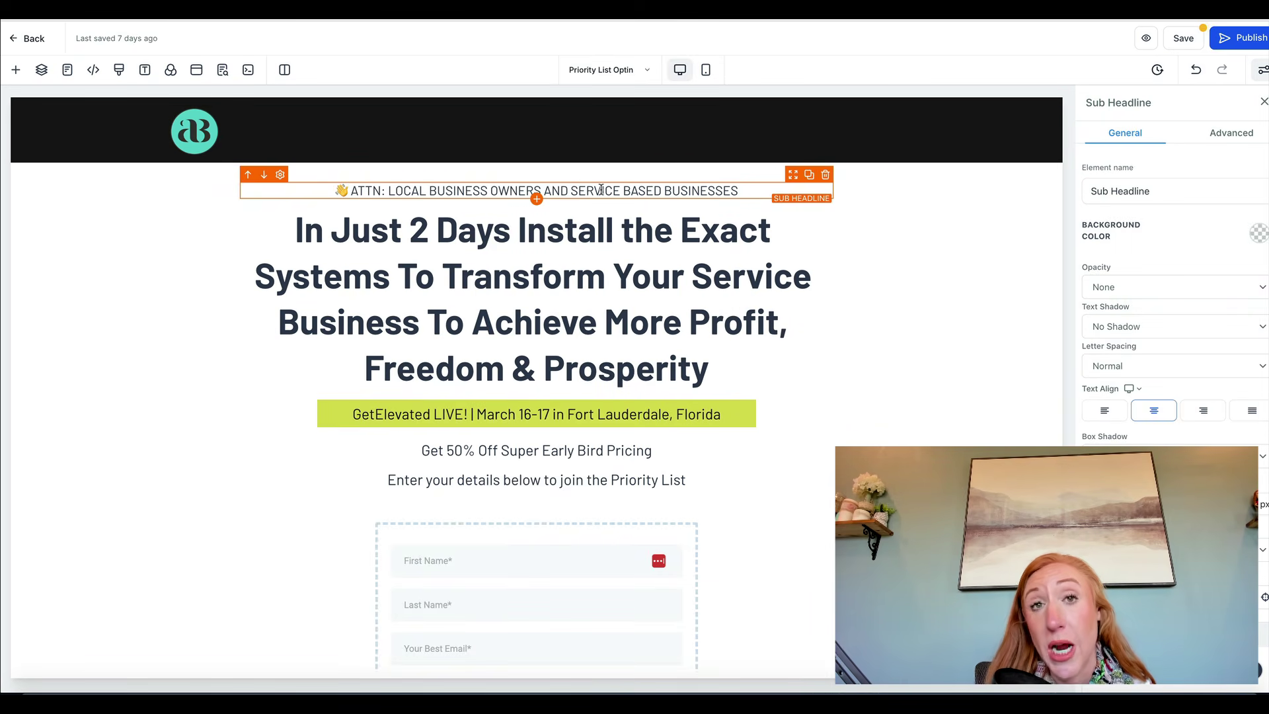
left_click(1124, 287)
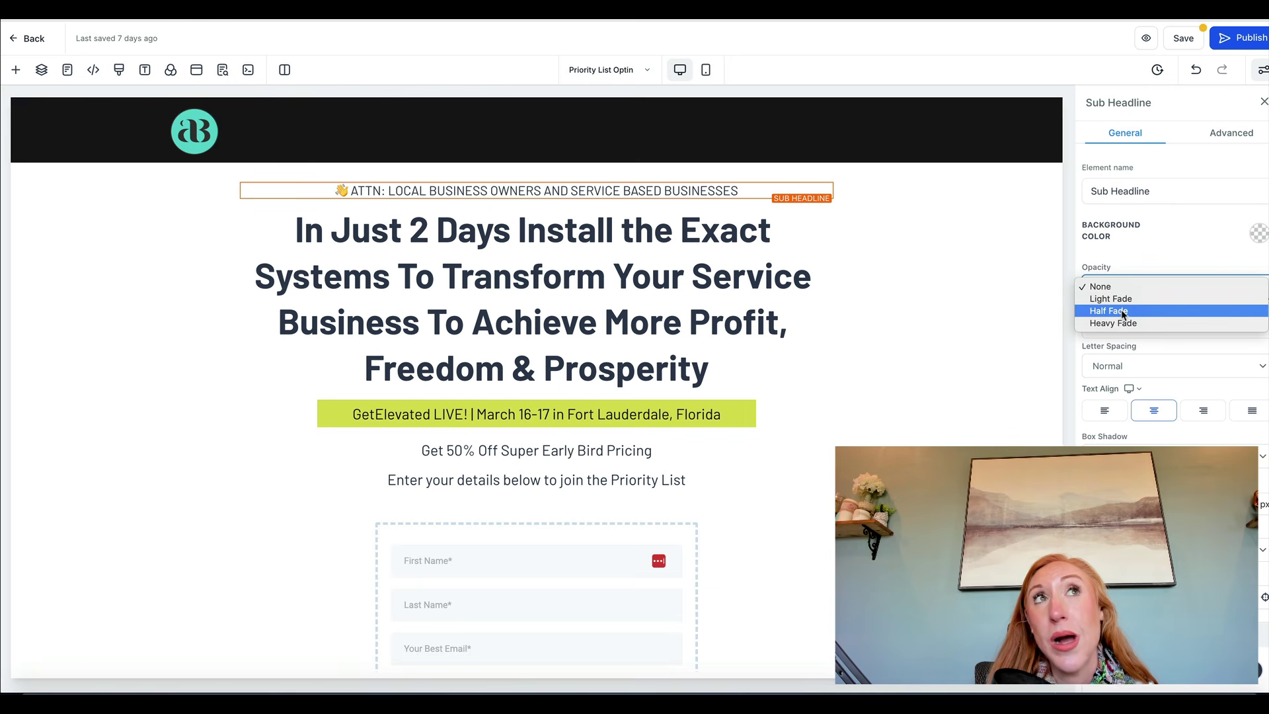
left_click(1121, 312)
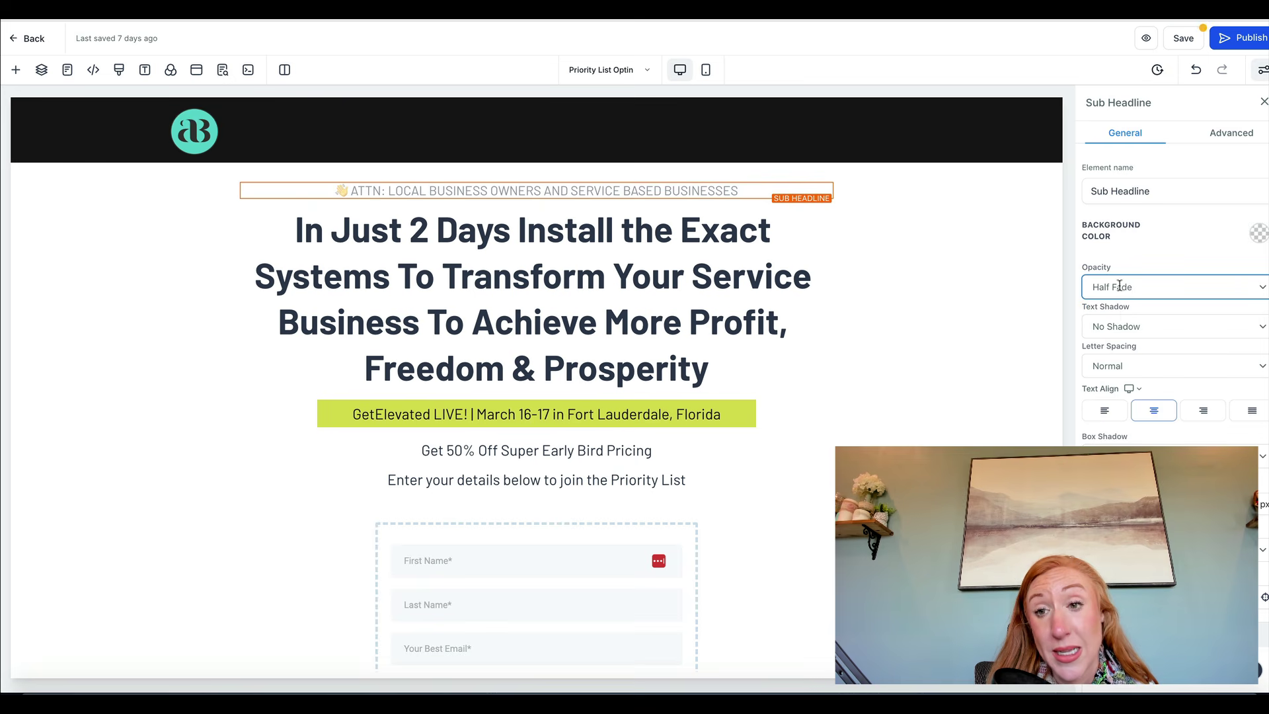
left_click(1120, 285)
left_click(1117, 298)
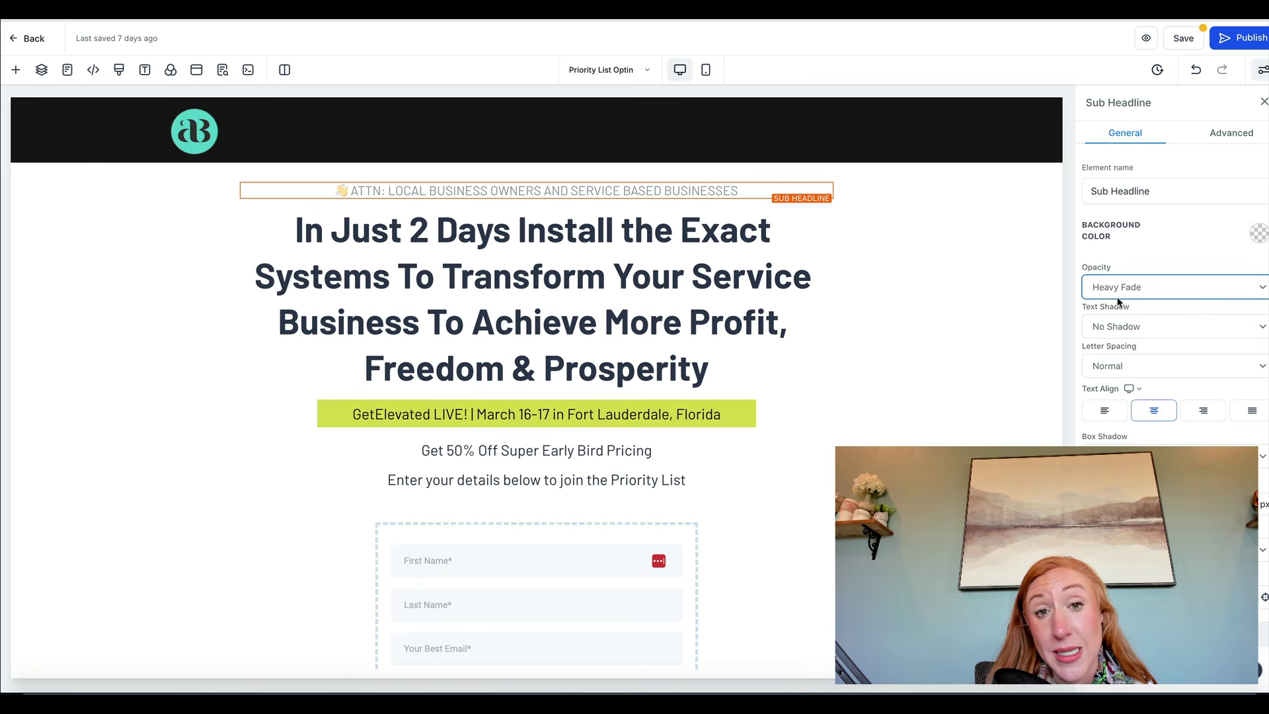
left_click(1110, 287)
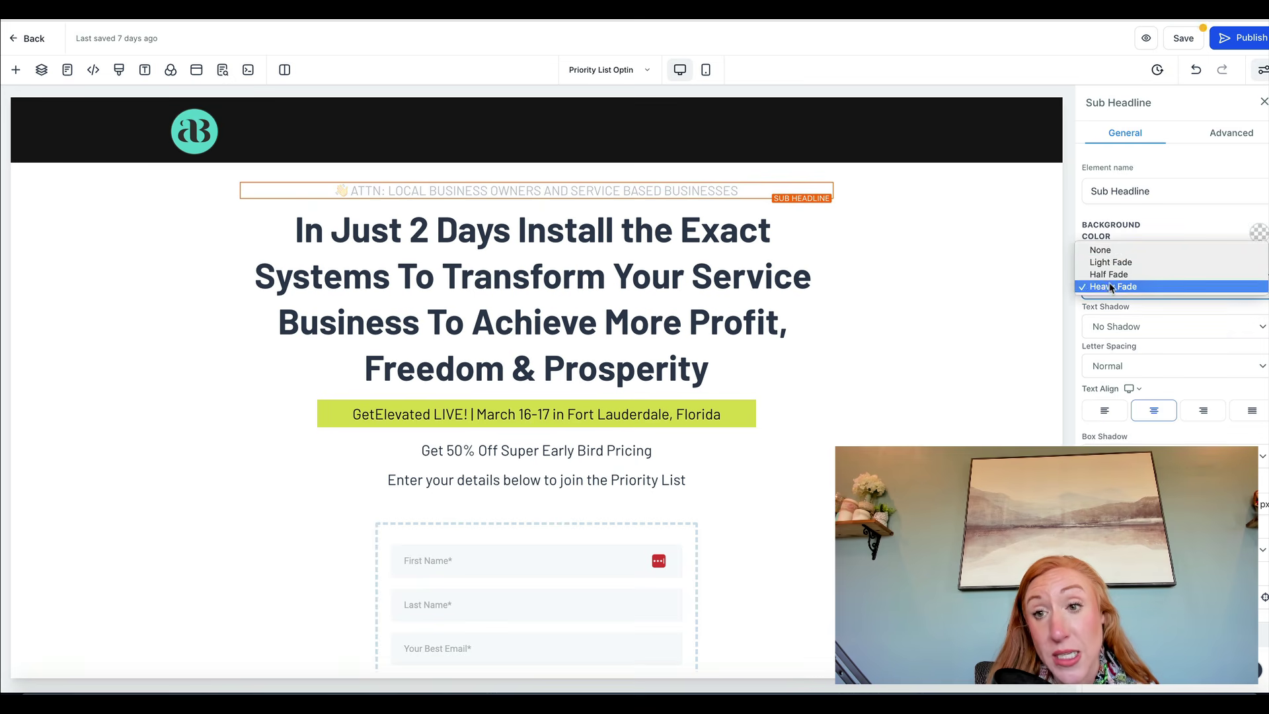
left_click(1108, 252)
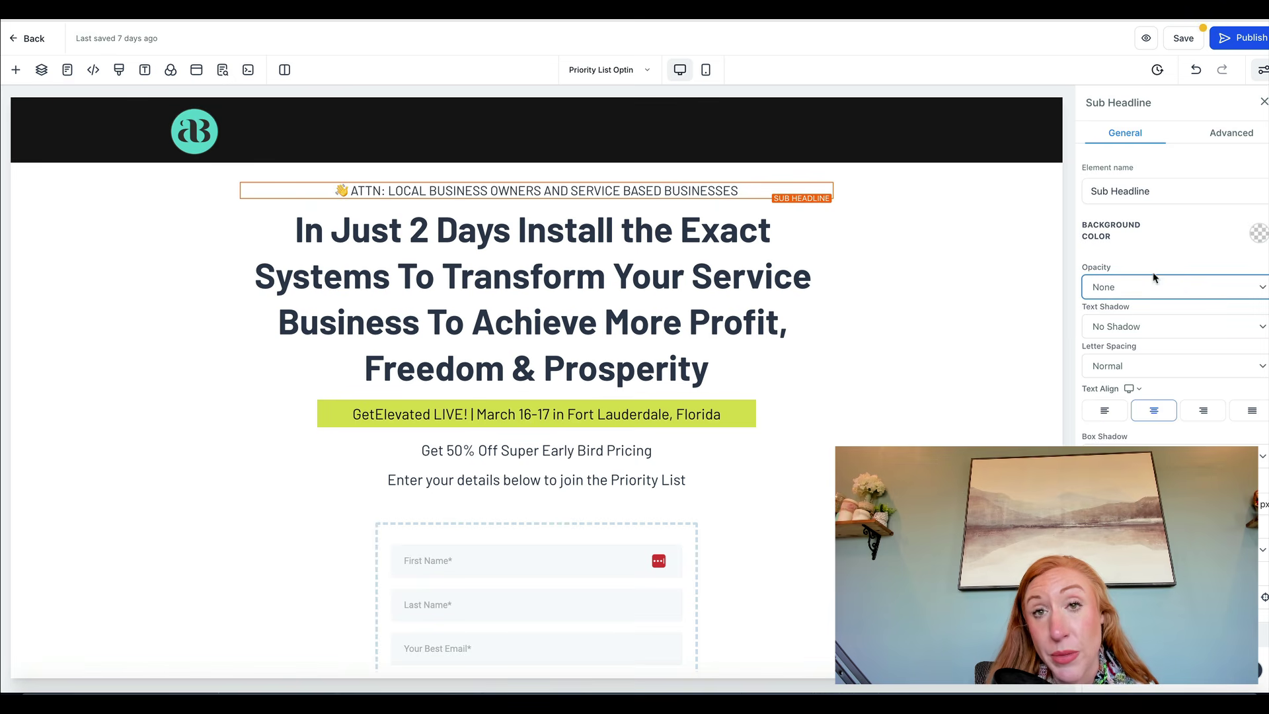
- Try a Mid Shadow text shadow on the sub headline and return it to No Shadow
left_click(1098, 330)
left_click(1099, 348)
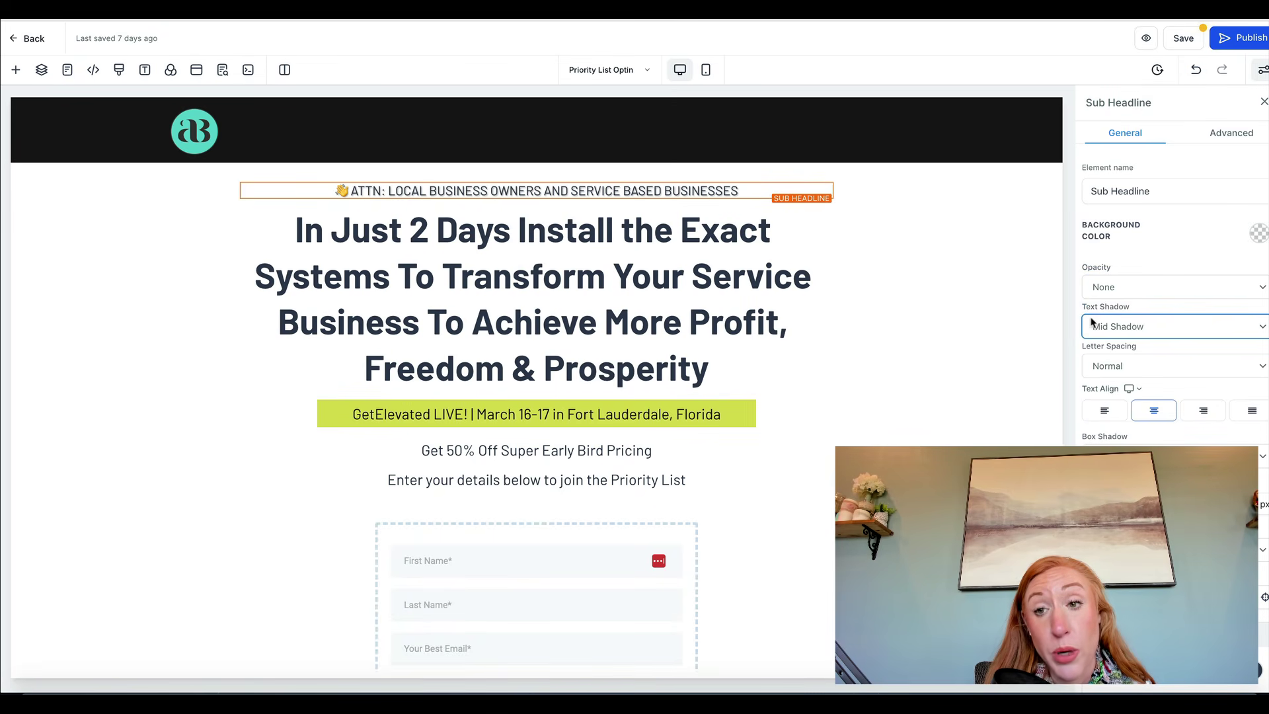
left_click(1091, 322)
left_click(1099, 298)
- Try 2px letter spacing on the sub headline, and settle on 1px
left_click(1117, 366)
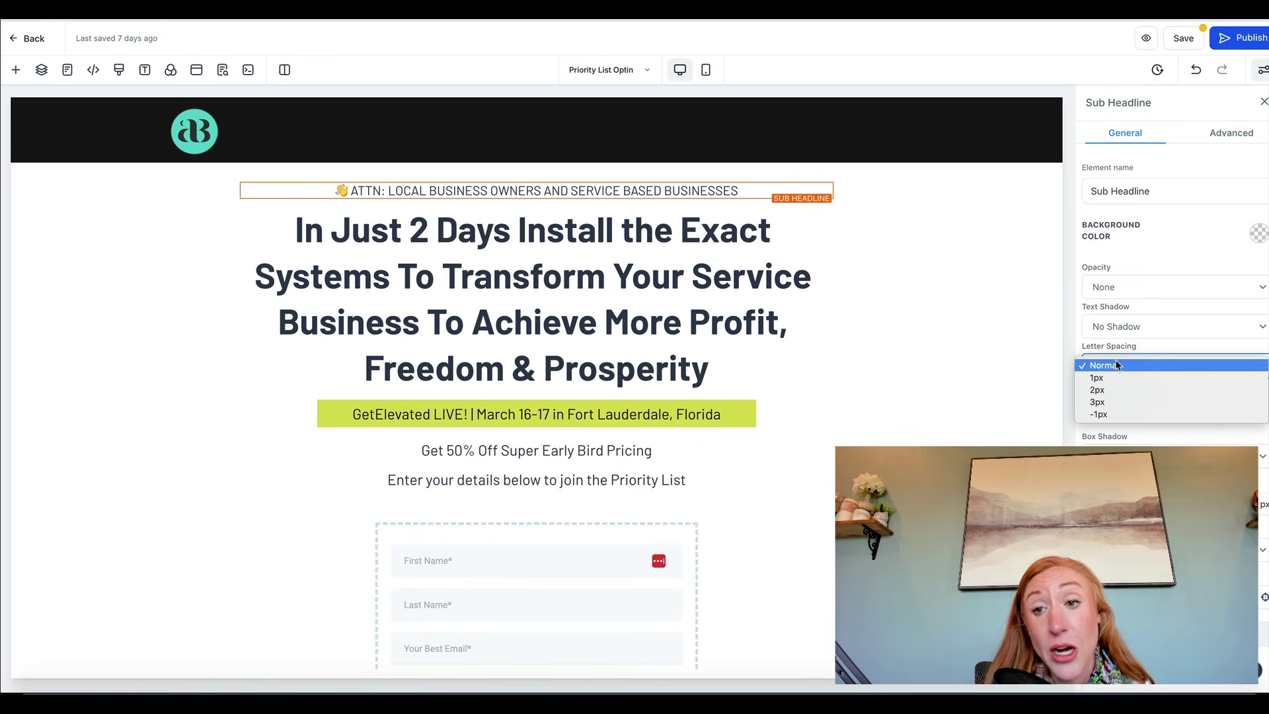
left_click(1118, 390)
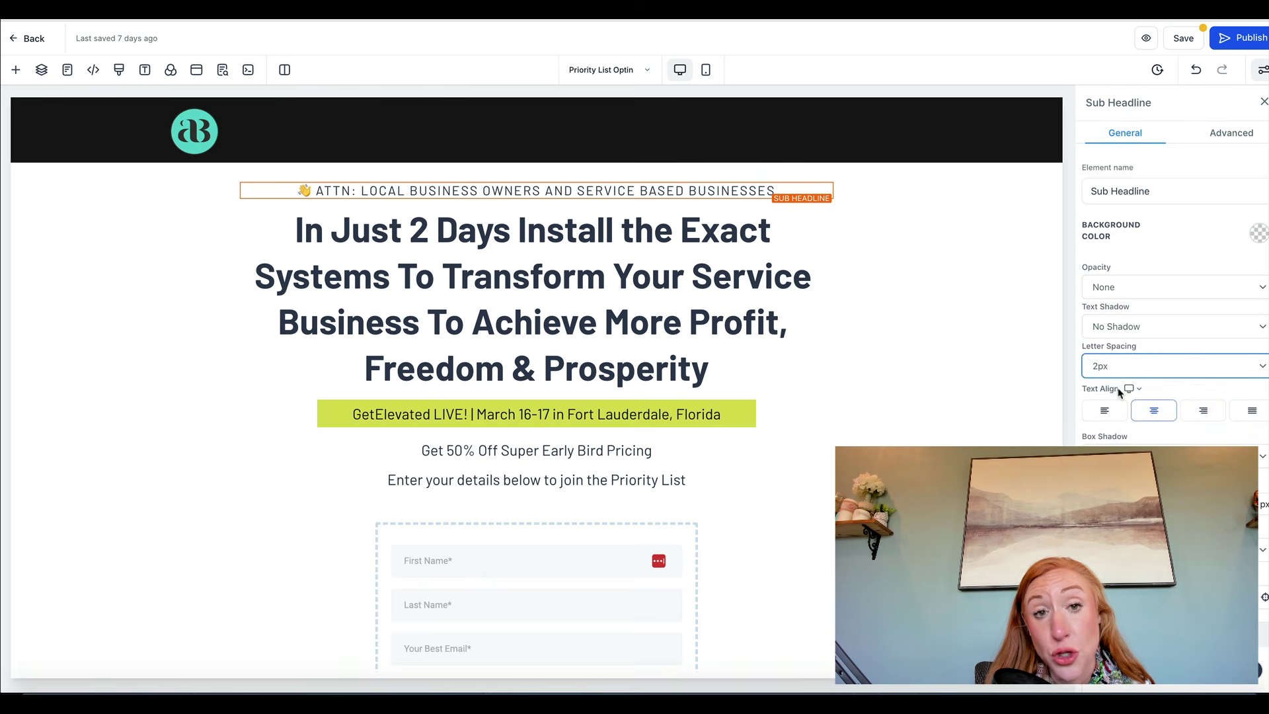
left_click(1112, 368)
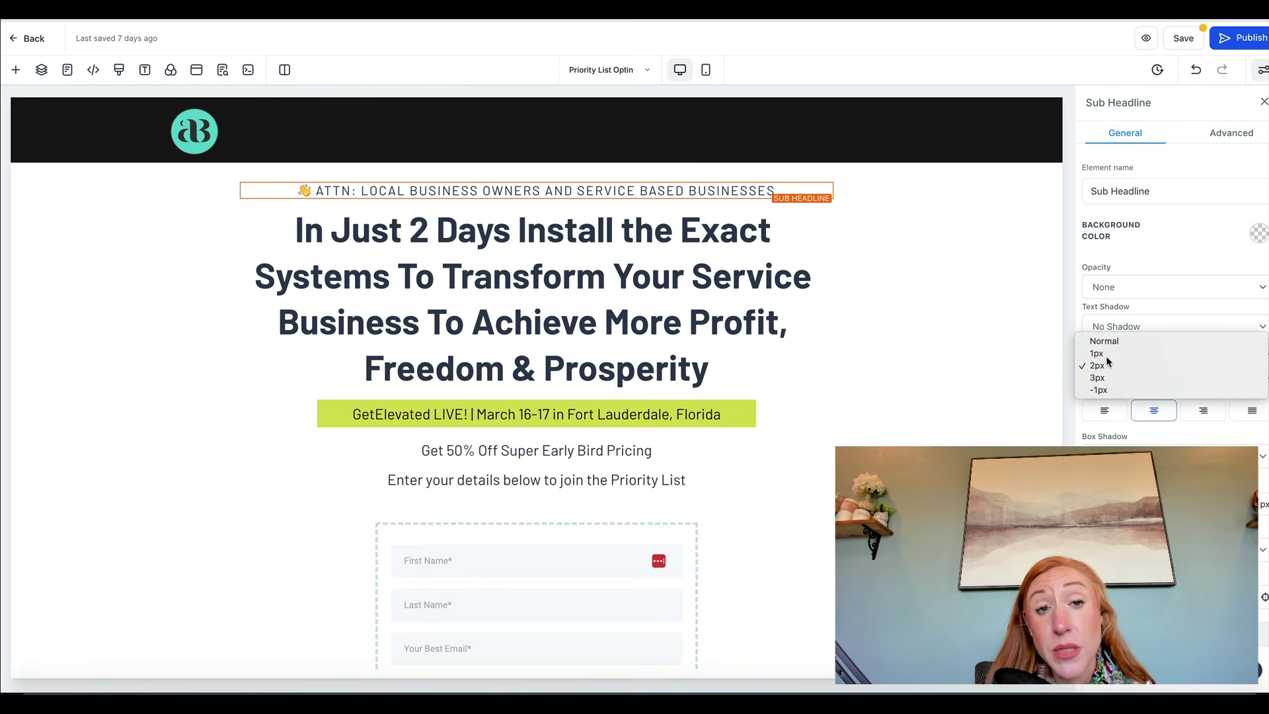
left_click(1097, 353)
- Try a 30% Drop Shadow box shadow on the sub headline and return it to No Shadow
scroll(1141, 430, "down", 1)
scroll(1141, 430, "down", 3)
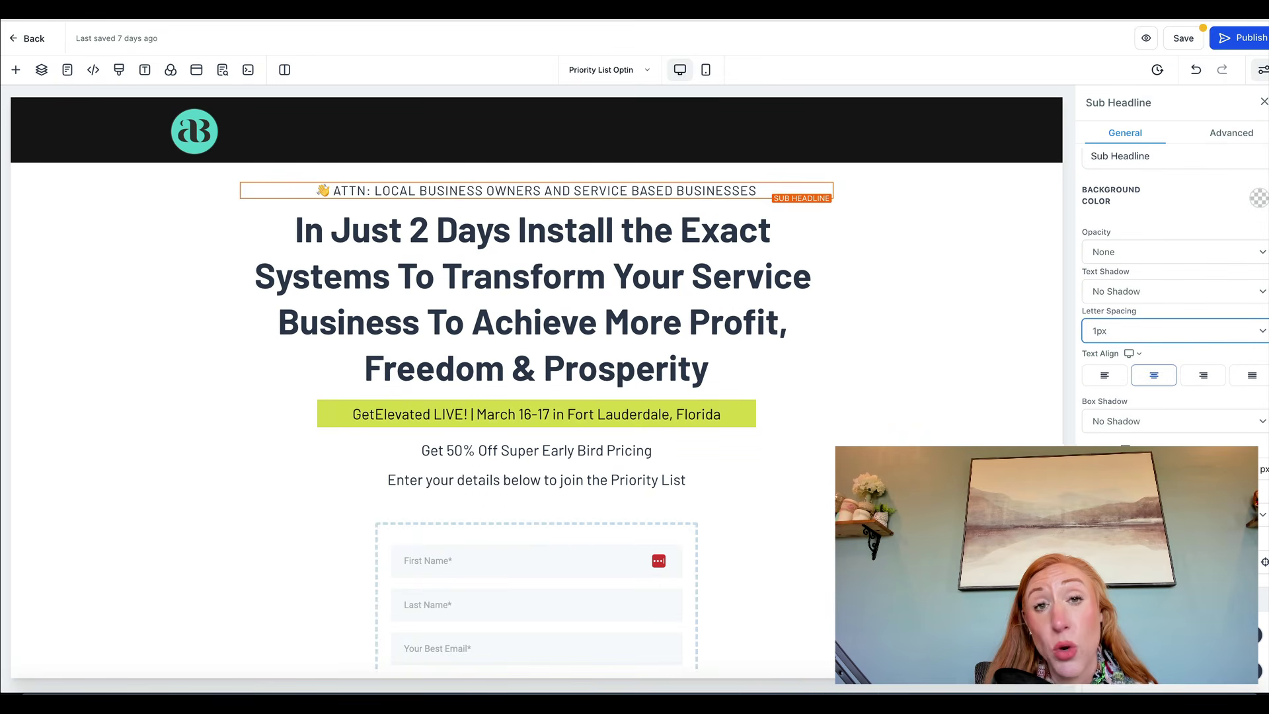
scroll(1174, 298, "down", 3)
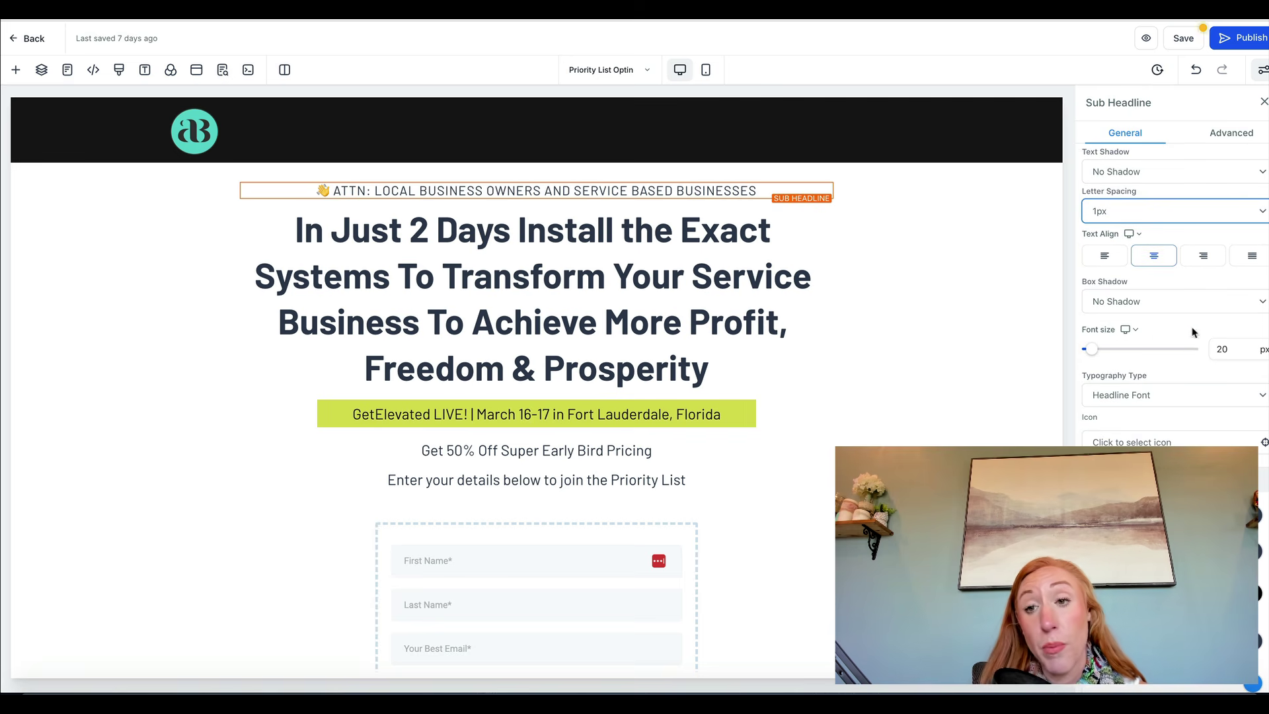
left_click(1150, 302)
left_click(1133, 354)
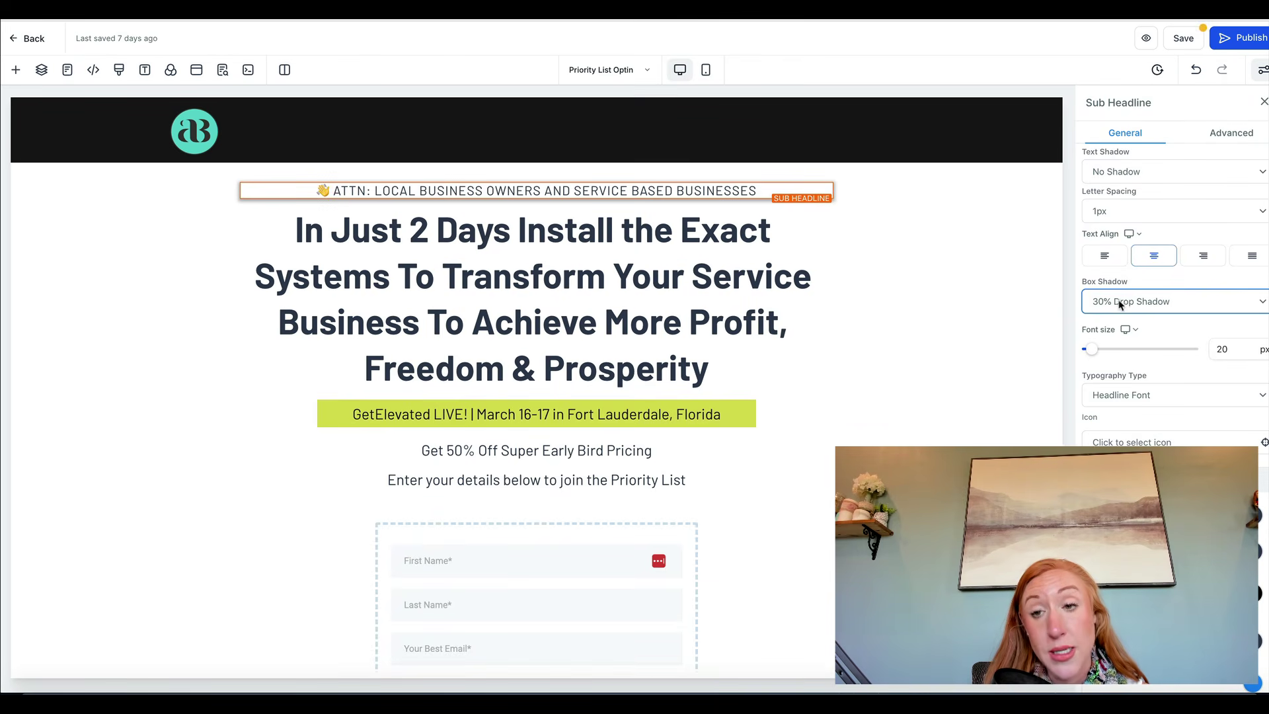
left_click(1122, 302)
left_click(1109, 254)
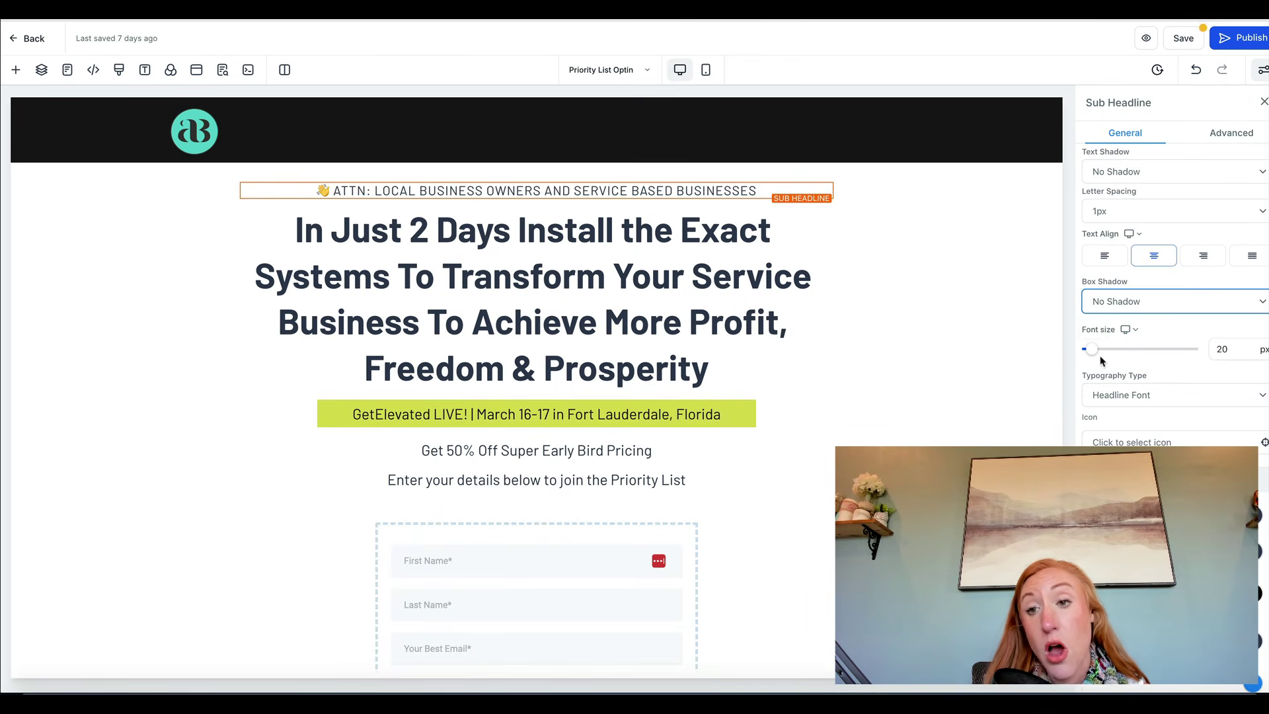
- Switch the sub headline's typography to Custom Font, dismiss the font choices unchanged, and restore Headline Font
left_click(1219, 350)
left_click(1116, 395)
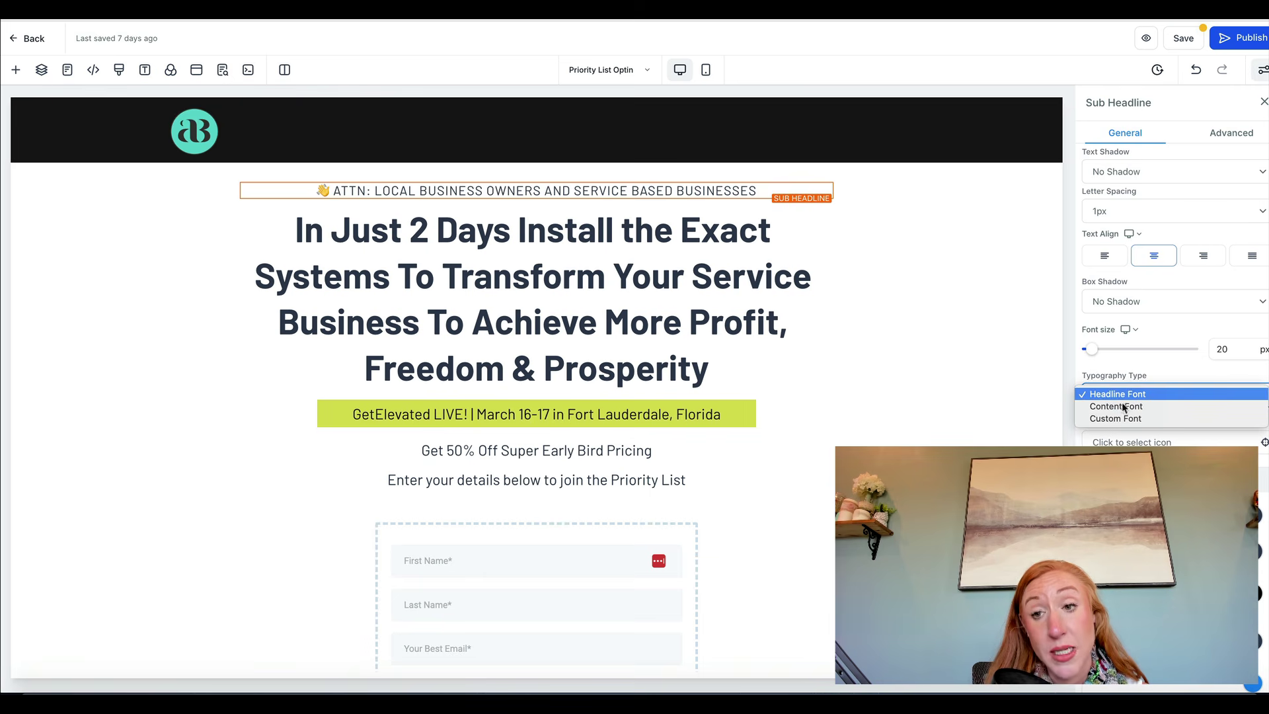
left_click(1110, 420)
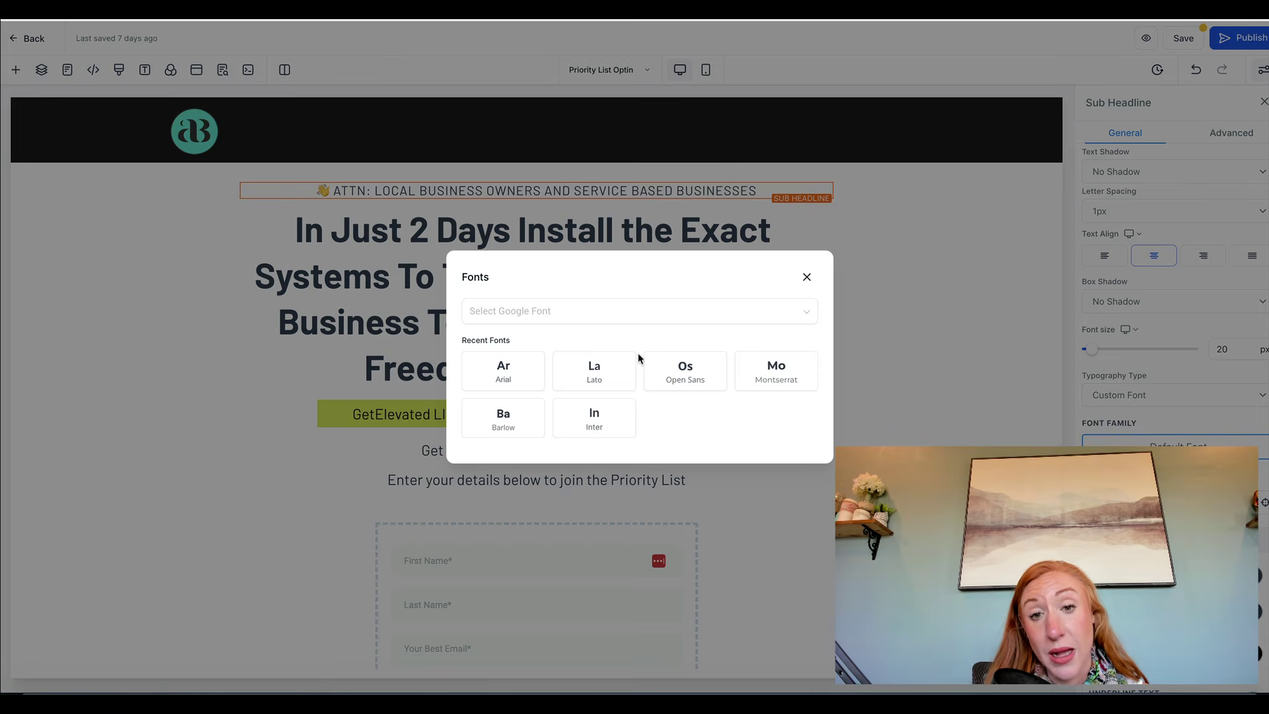
left_click(807, 276)
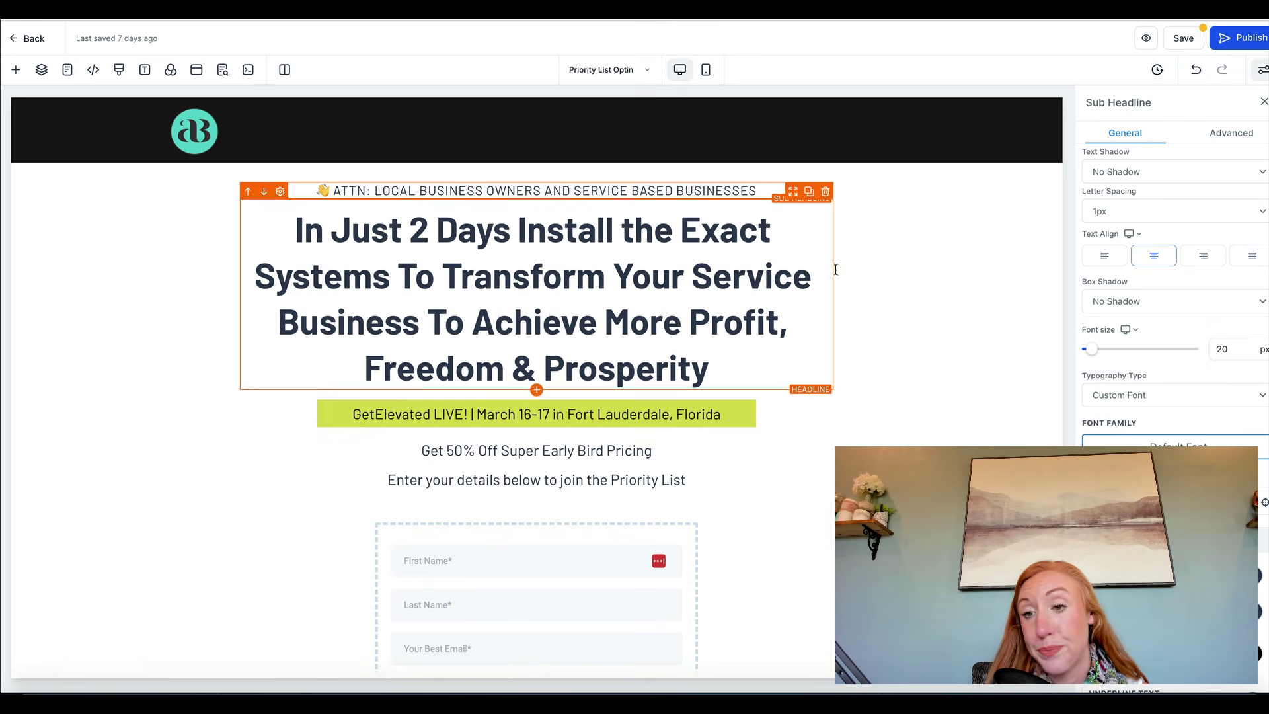
left_click(1166, 392)
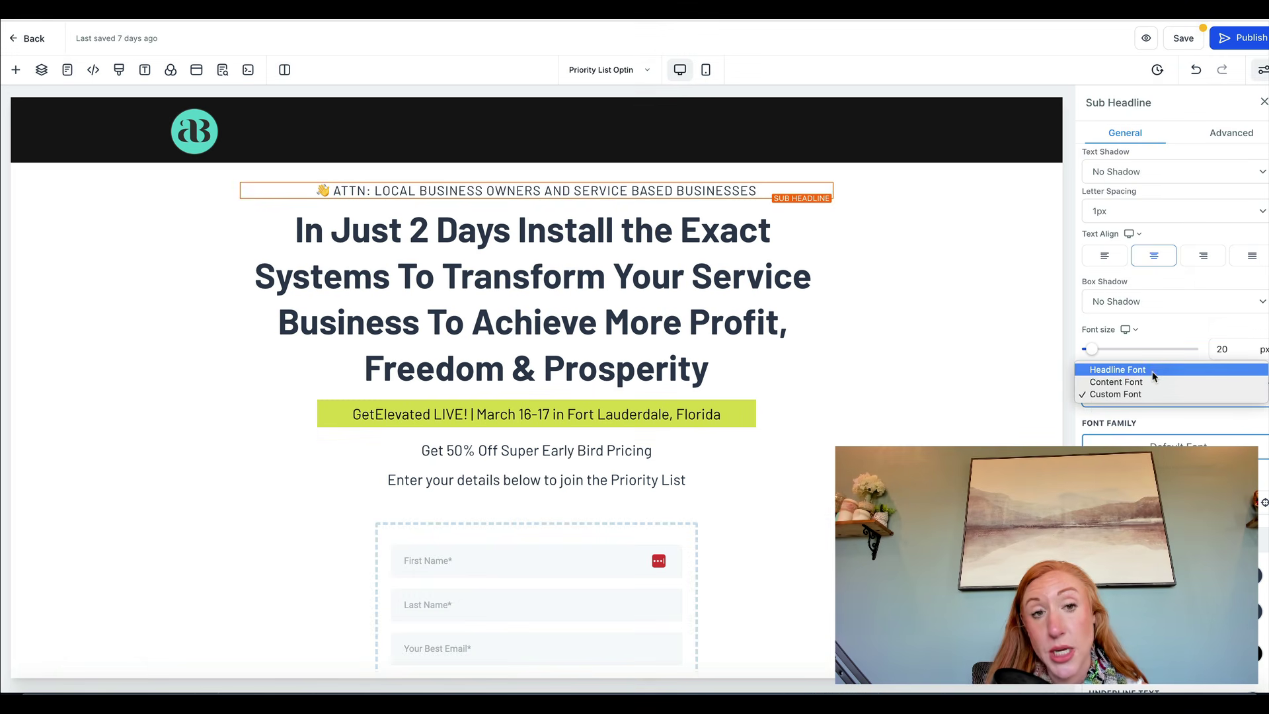
left_click(1154, 367)
- Add a youtube icon to the sub headline and remove it again
left_click(1121, 441)
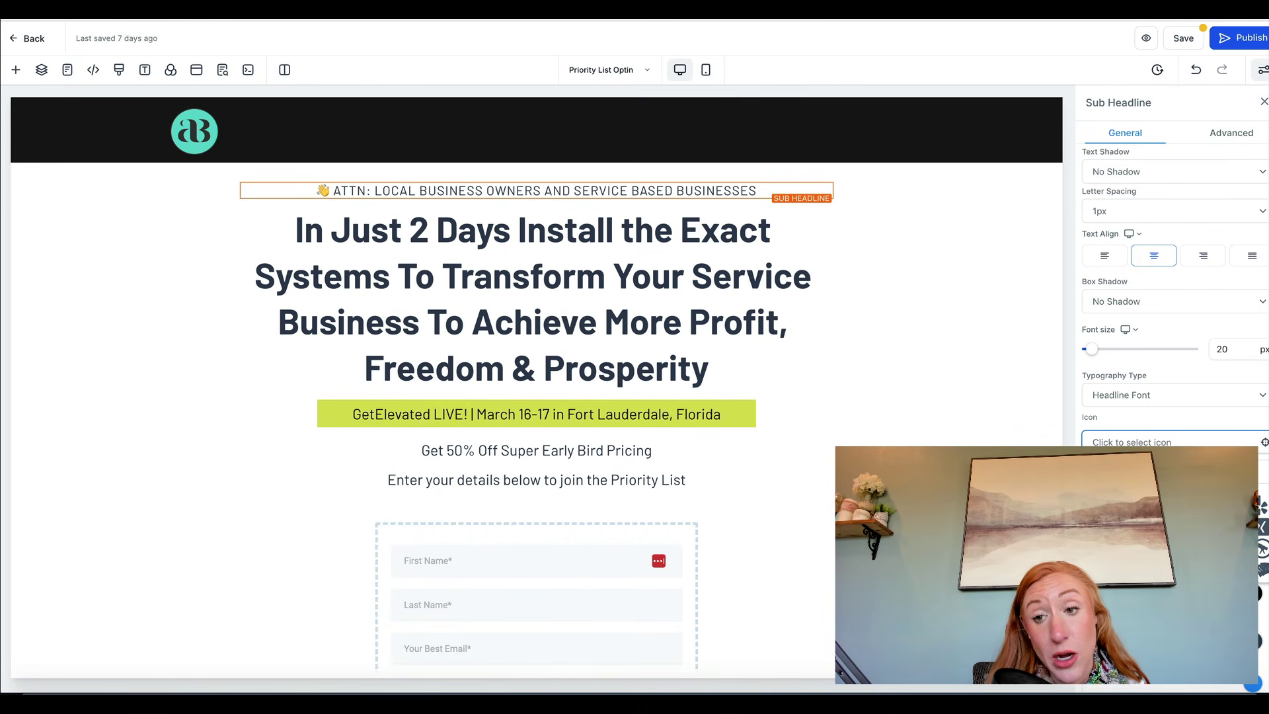
left_click(1123, 506)
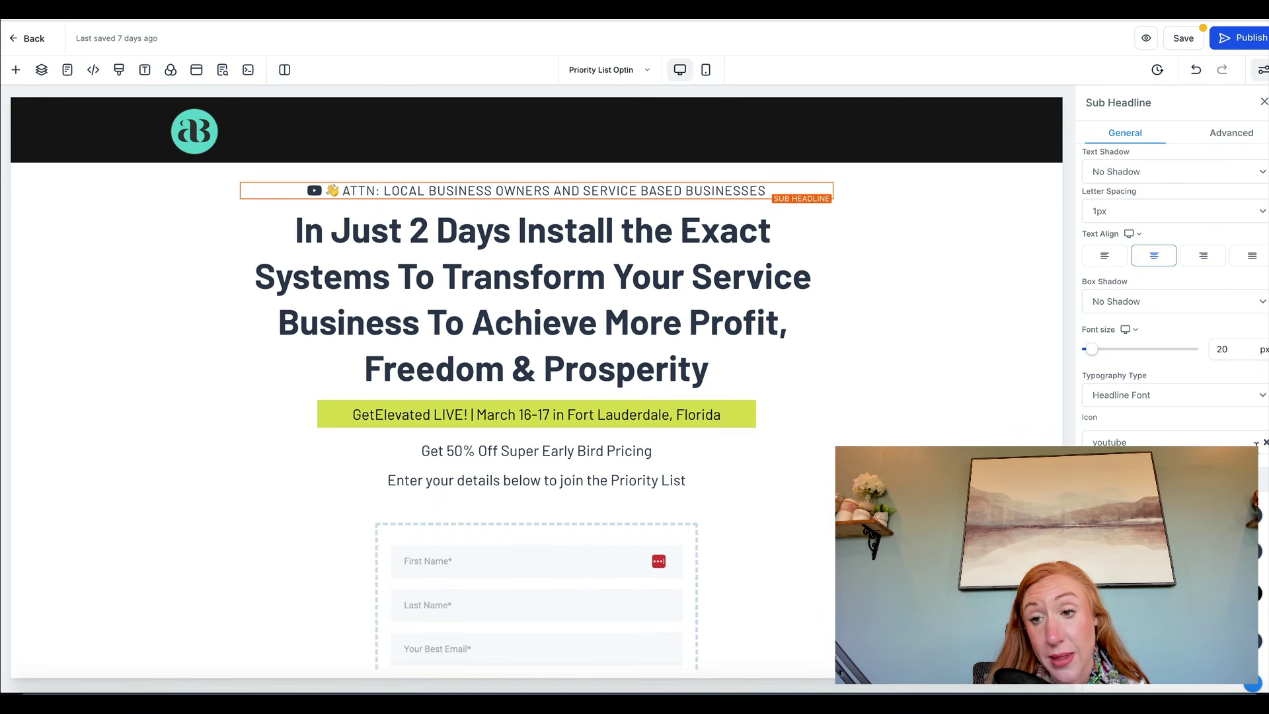
left_click(1265, 443)
- Review the sub headline's color options and its advanced border, line height and visibility settings
scroll(1166, 444, "down", 4)
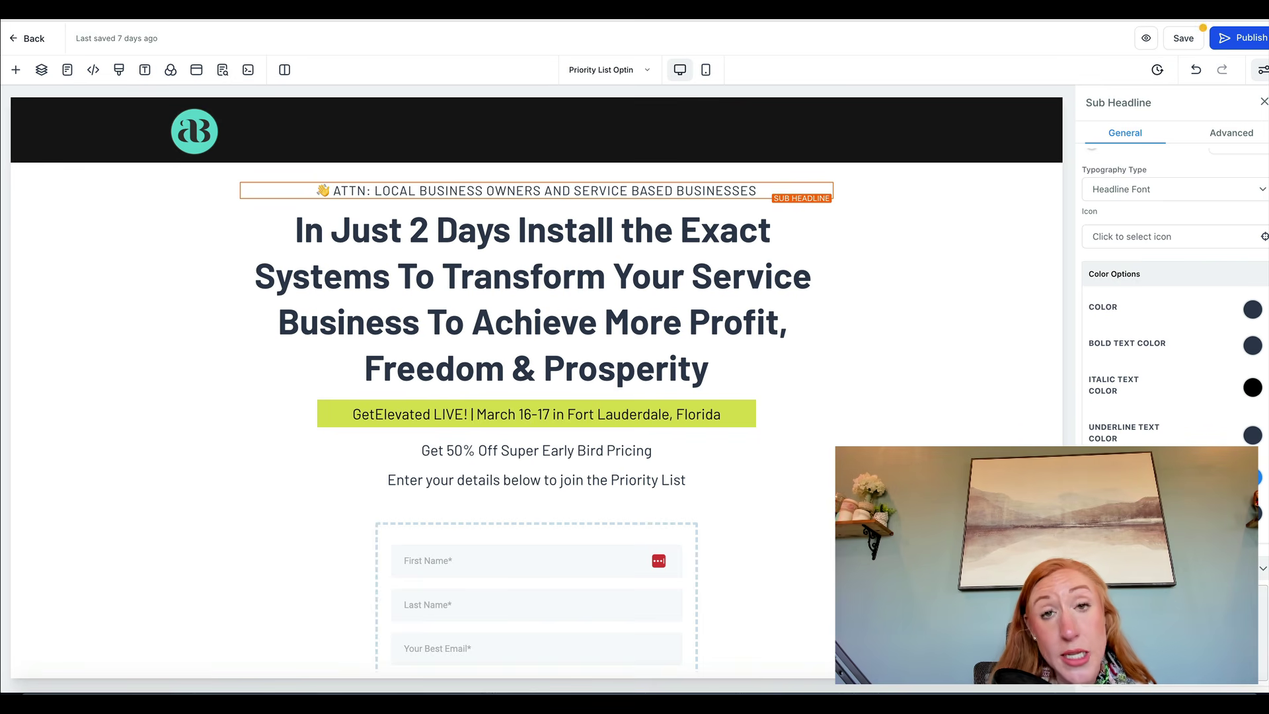
scroll(1200, 428, "down", 1)
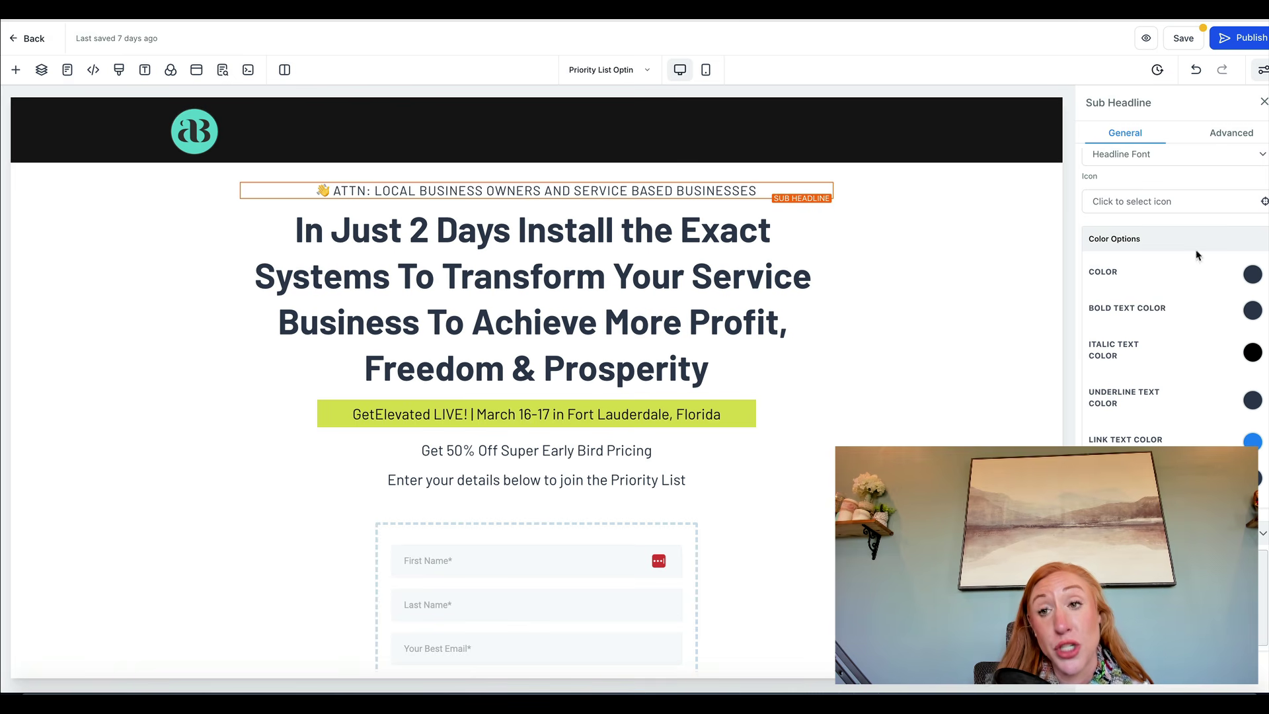
left_click(1214, 136)
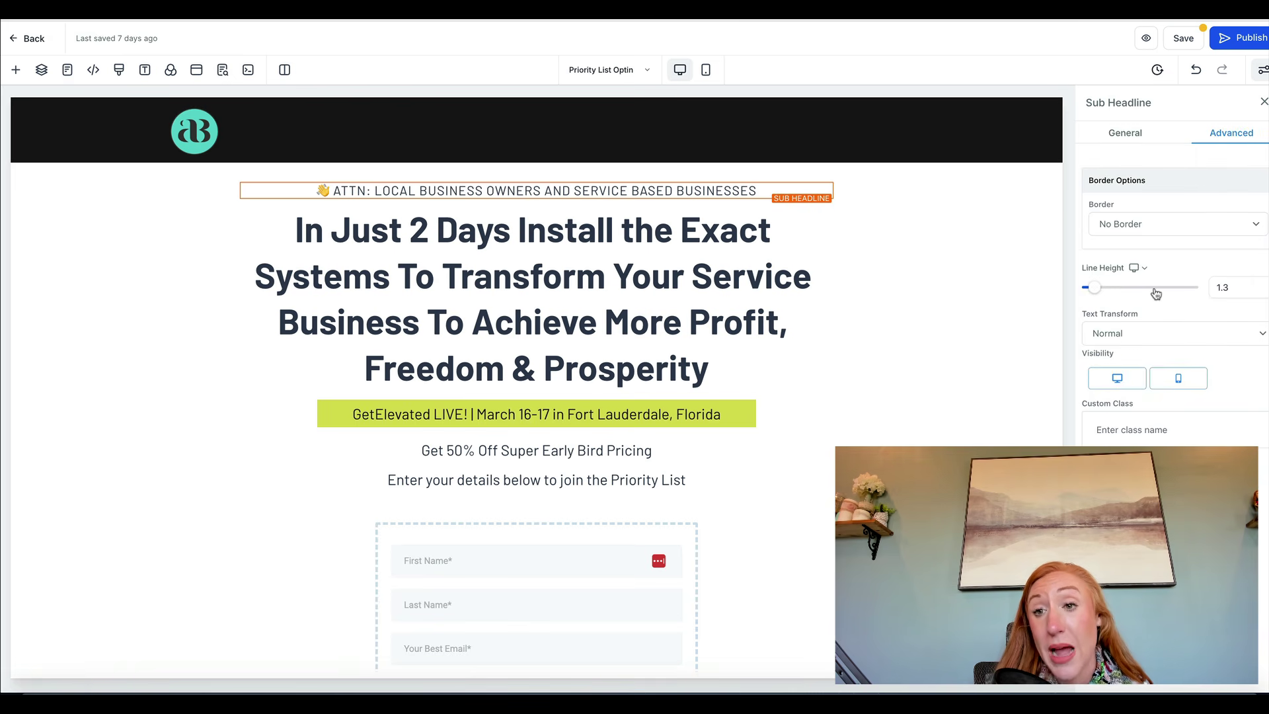
mouse_move(1095, 293)
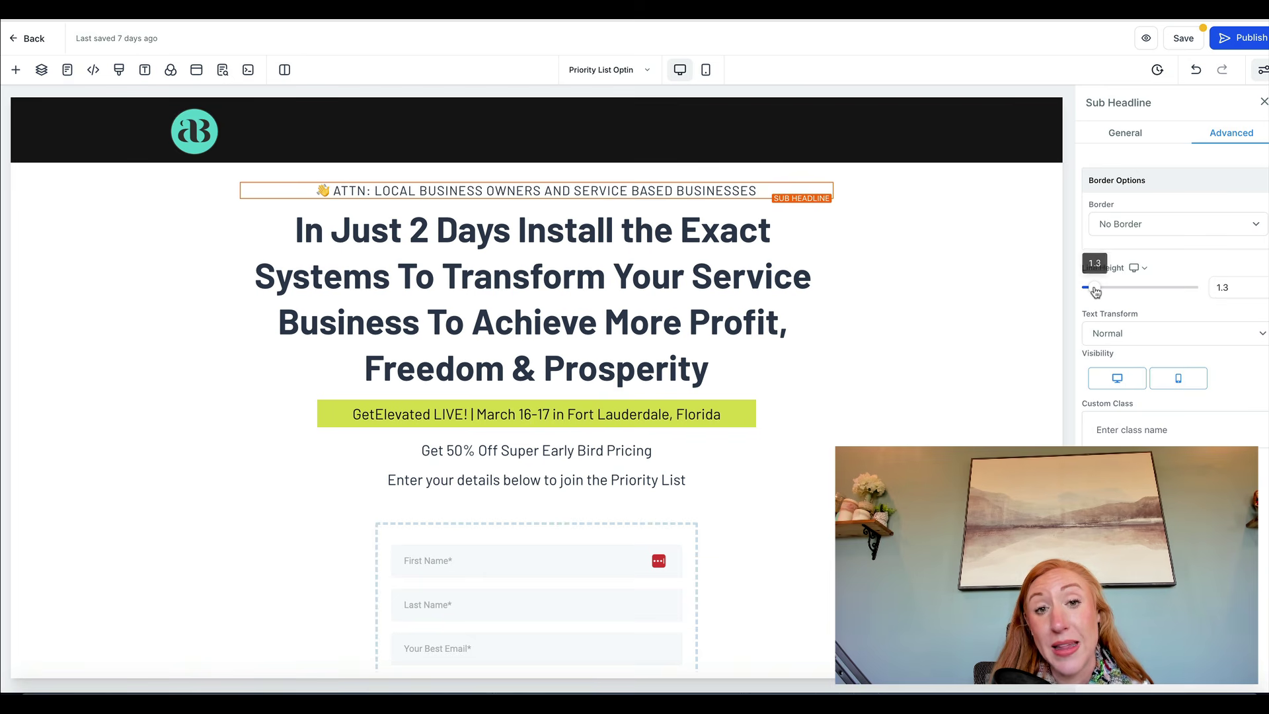
- Set the main headline's line height to 1.4 in its advanced settings
left_click(603, 320)
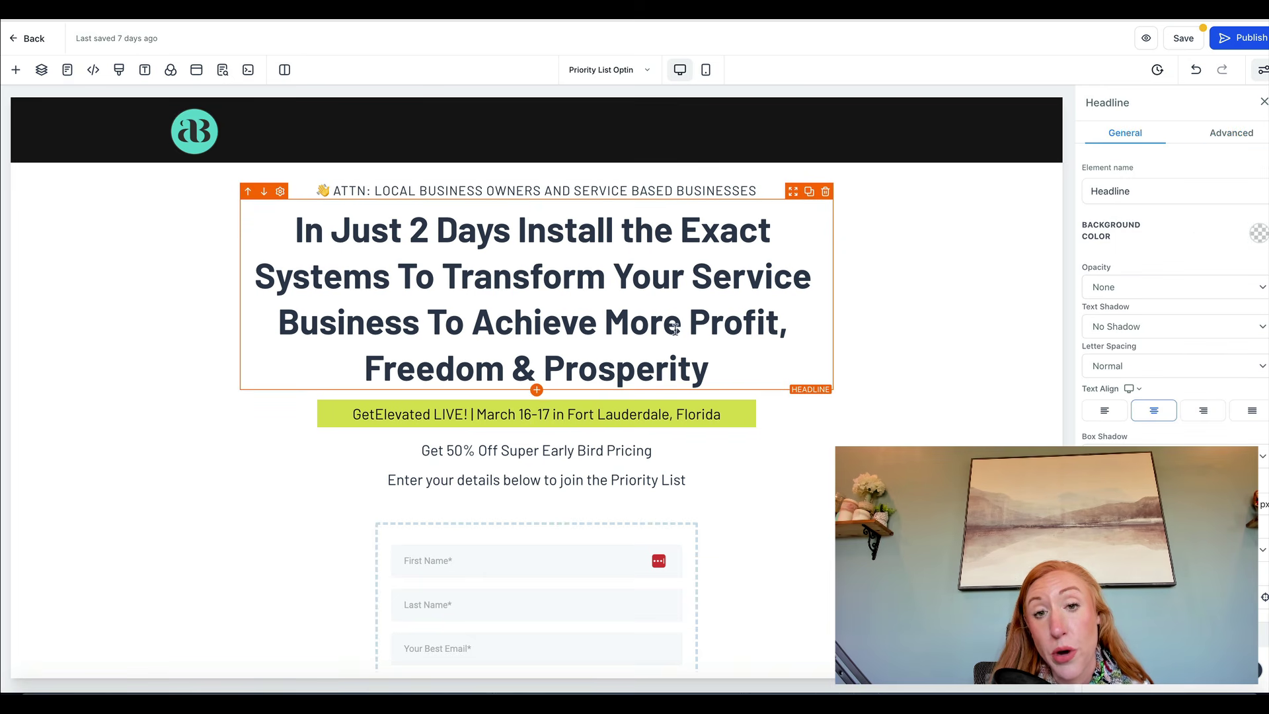
left_click(1218, 130)
mouse_move(1105, 293)
mouse_move(1105, 293)
left_mouse_down()
mouse_move(1129, 292)
mouse_move(1095, 293)
left_mouse_up()
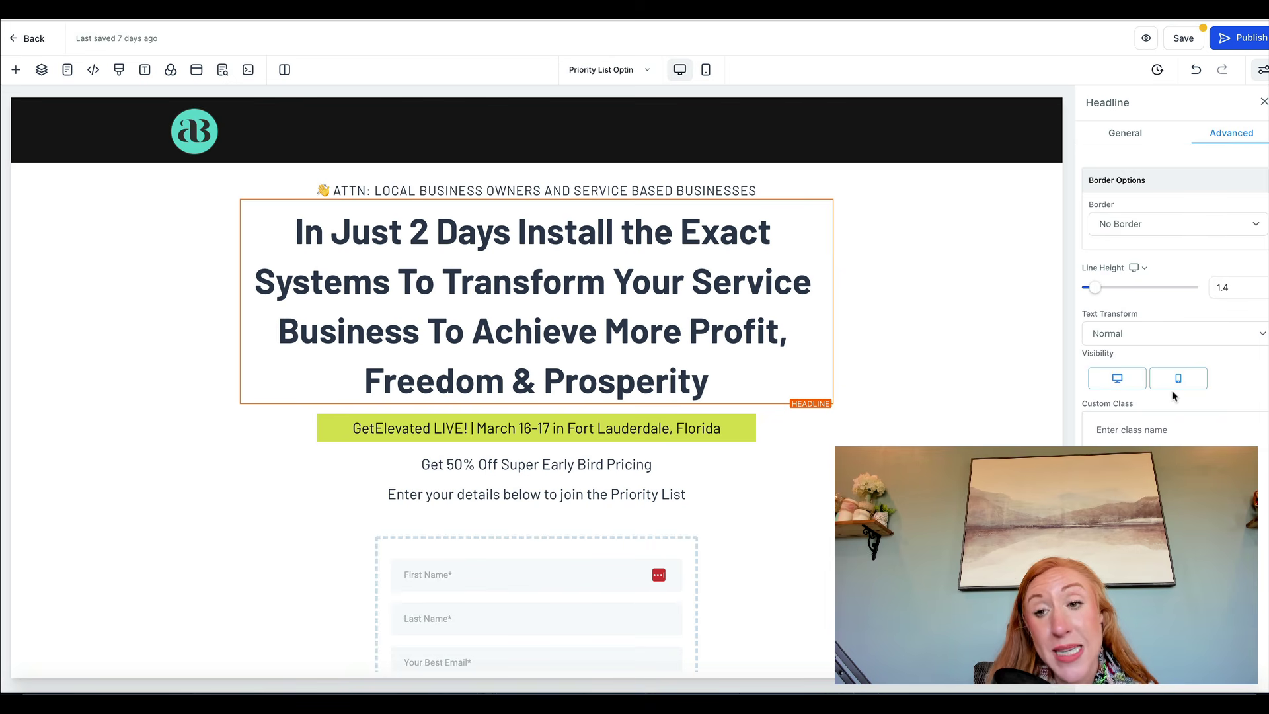
- Hide the main headline on desktop, compare the mobile and desktop views, and make it visible on desktop again
left_click(1123, 388)
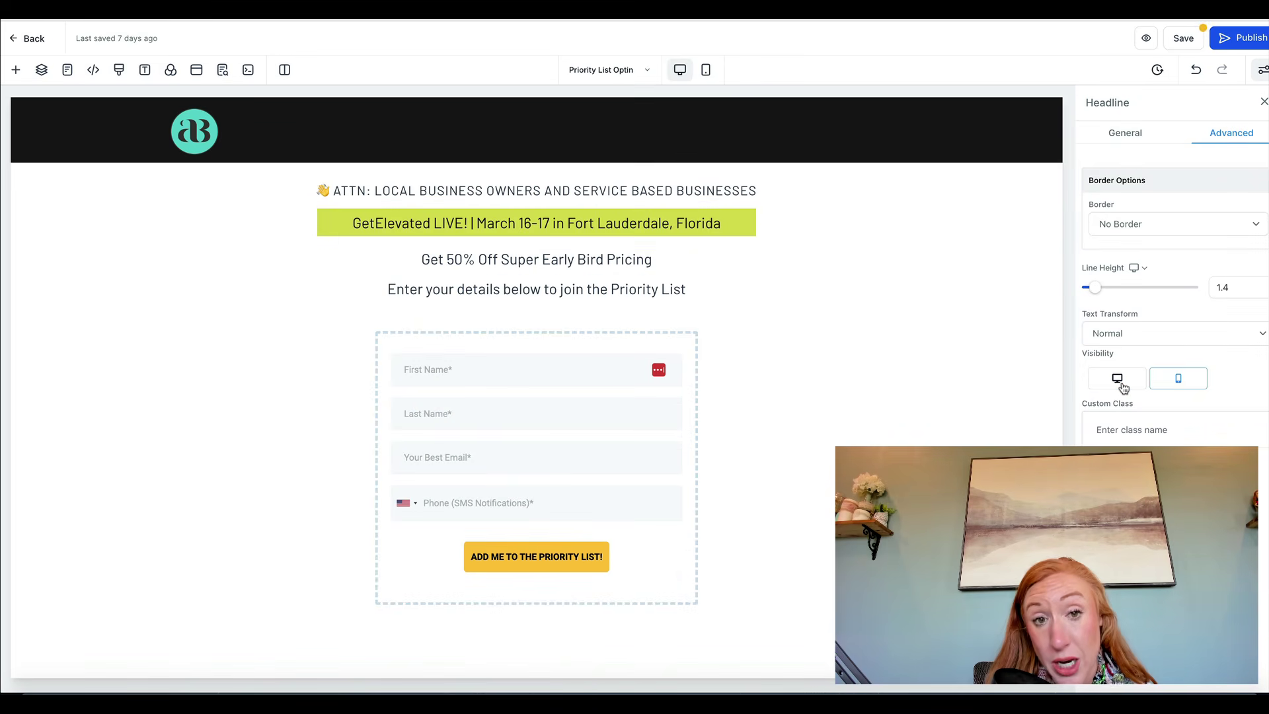
left_click(707, 71)
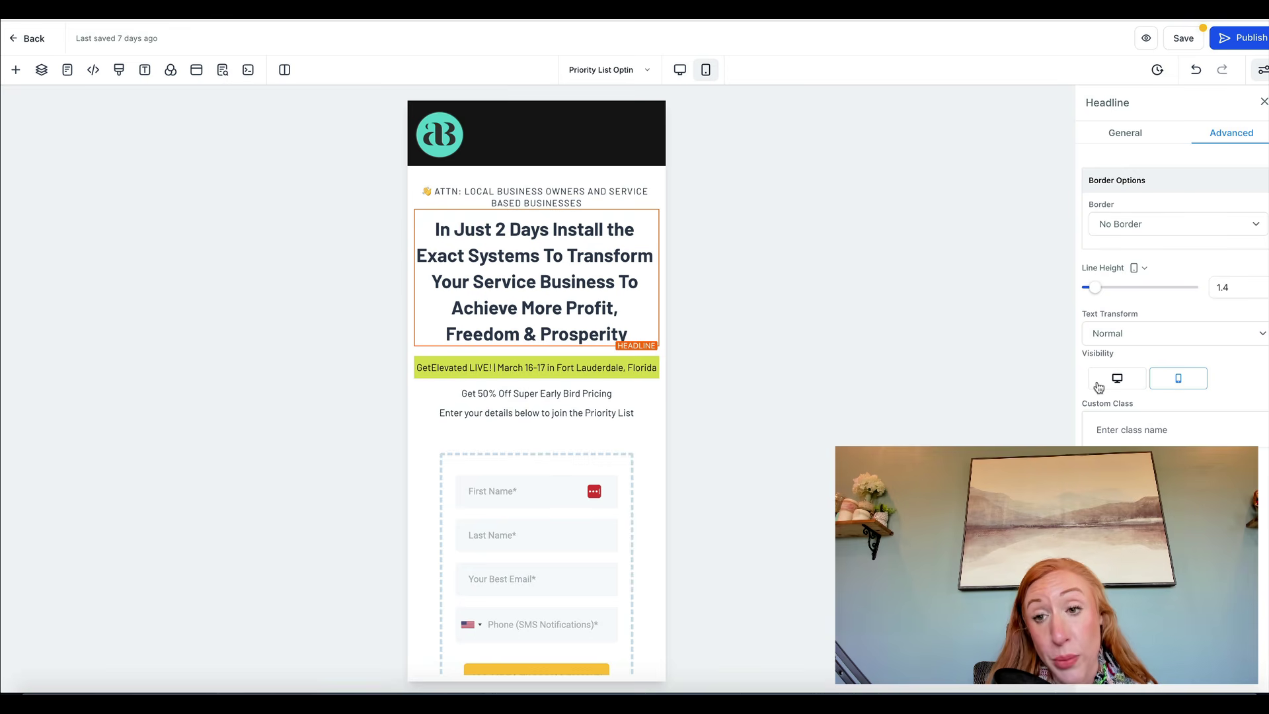
left_click(680, 69)
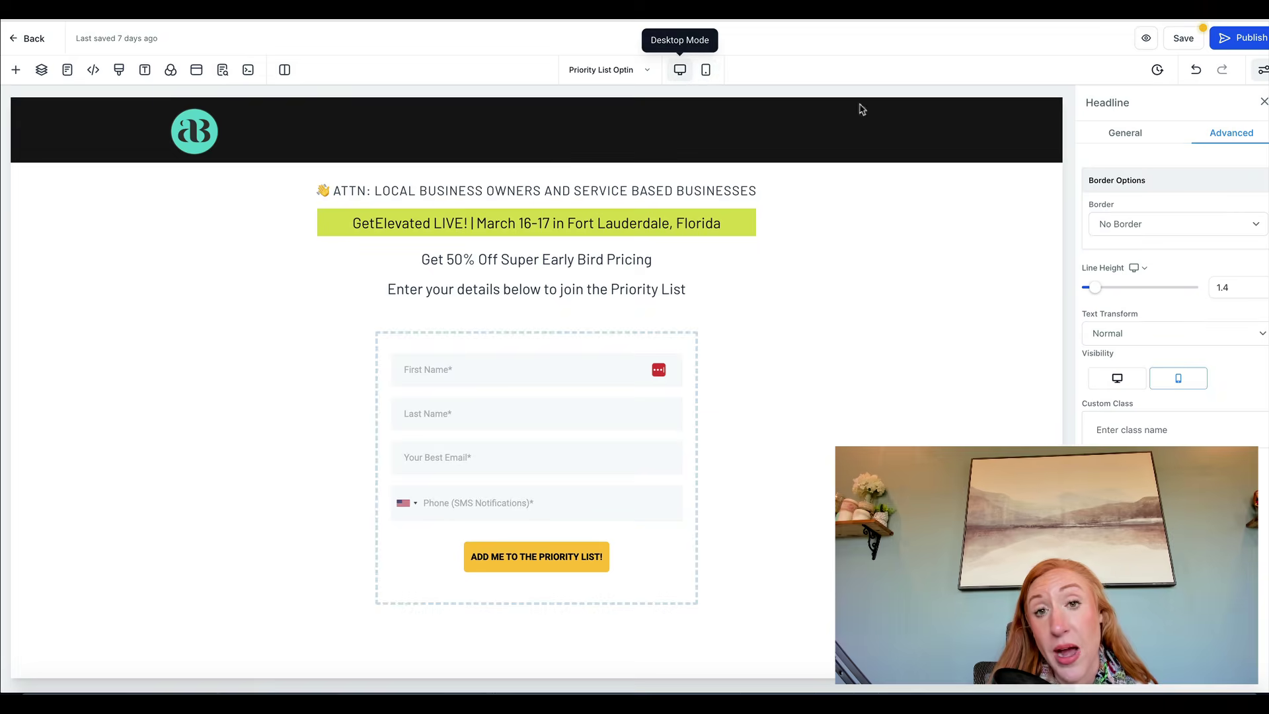
left_click(1125, 388)
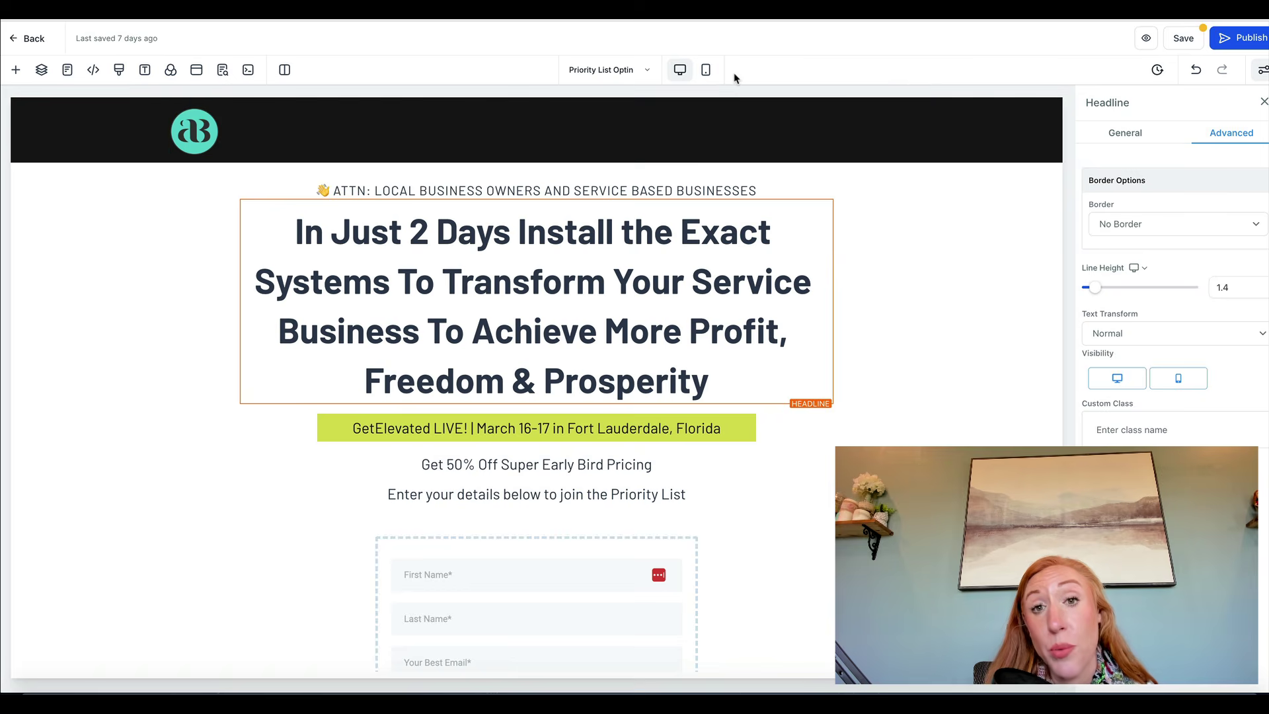
- Review the page layout in mobile view, return to desktop view and look through to the testimonial videos
left_click(706, 72)
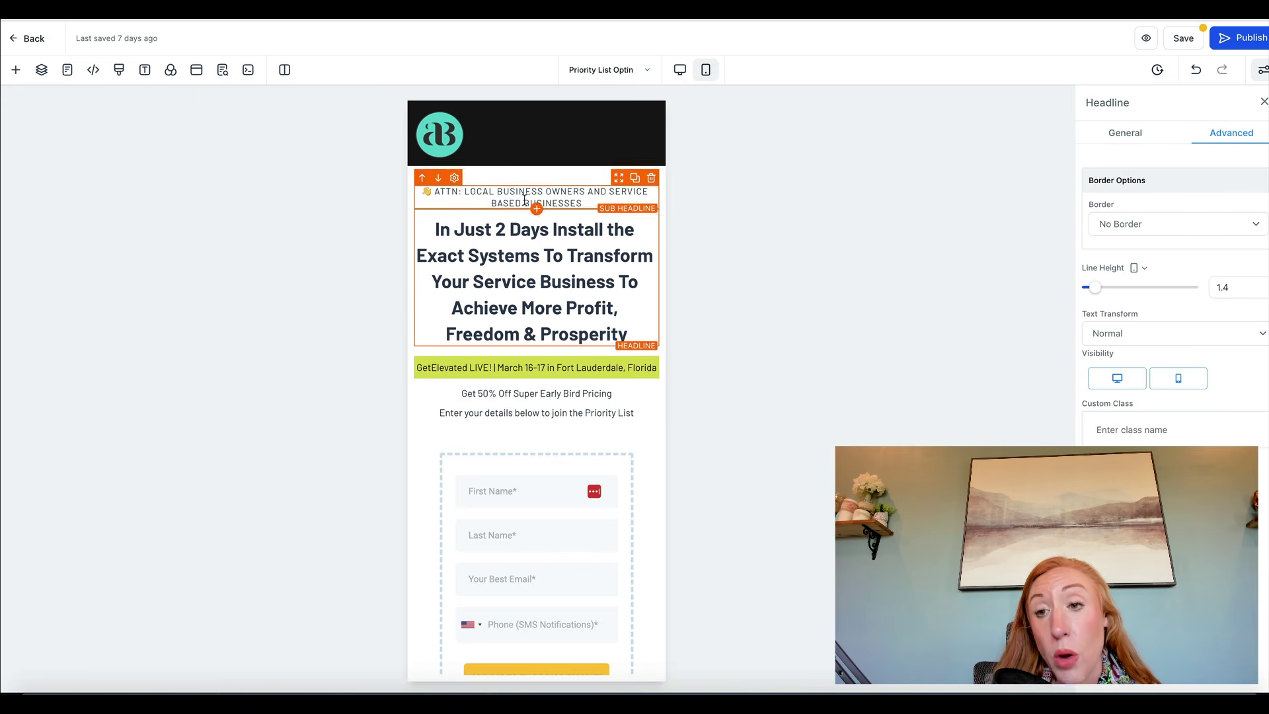
scroll(522, 363, "down", 6)
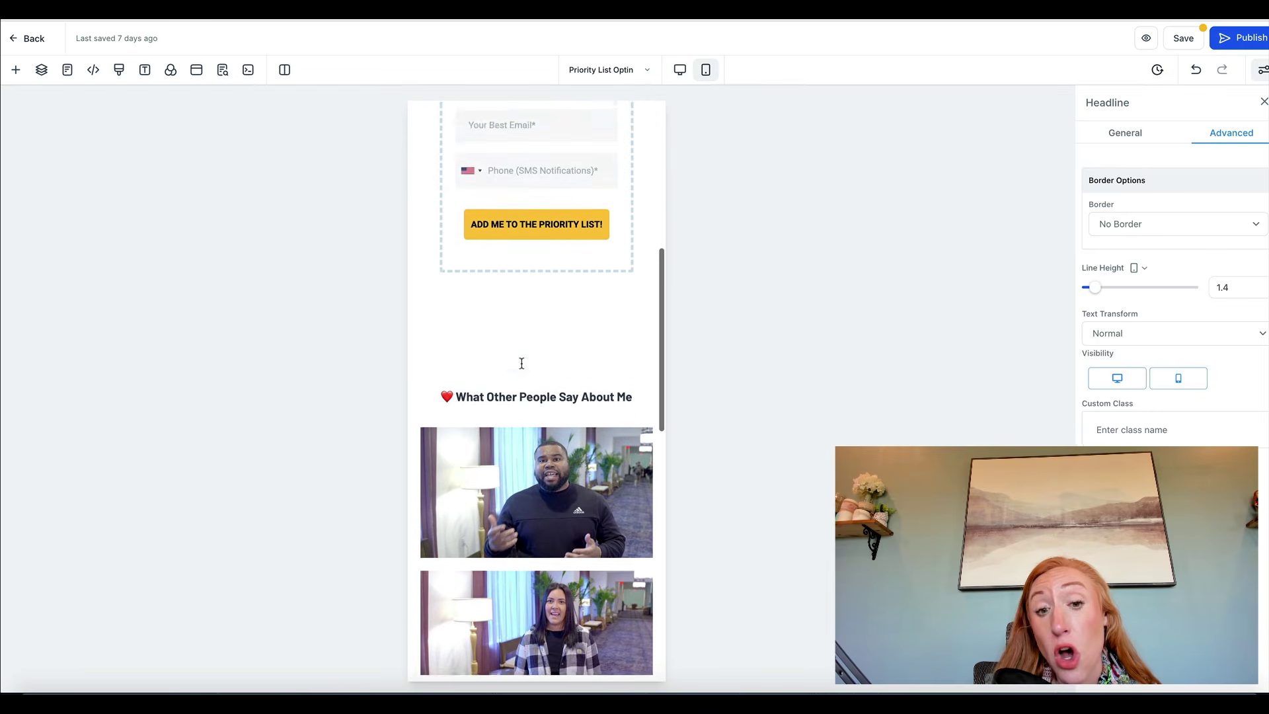
scroll(521, 363, "up", 8)
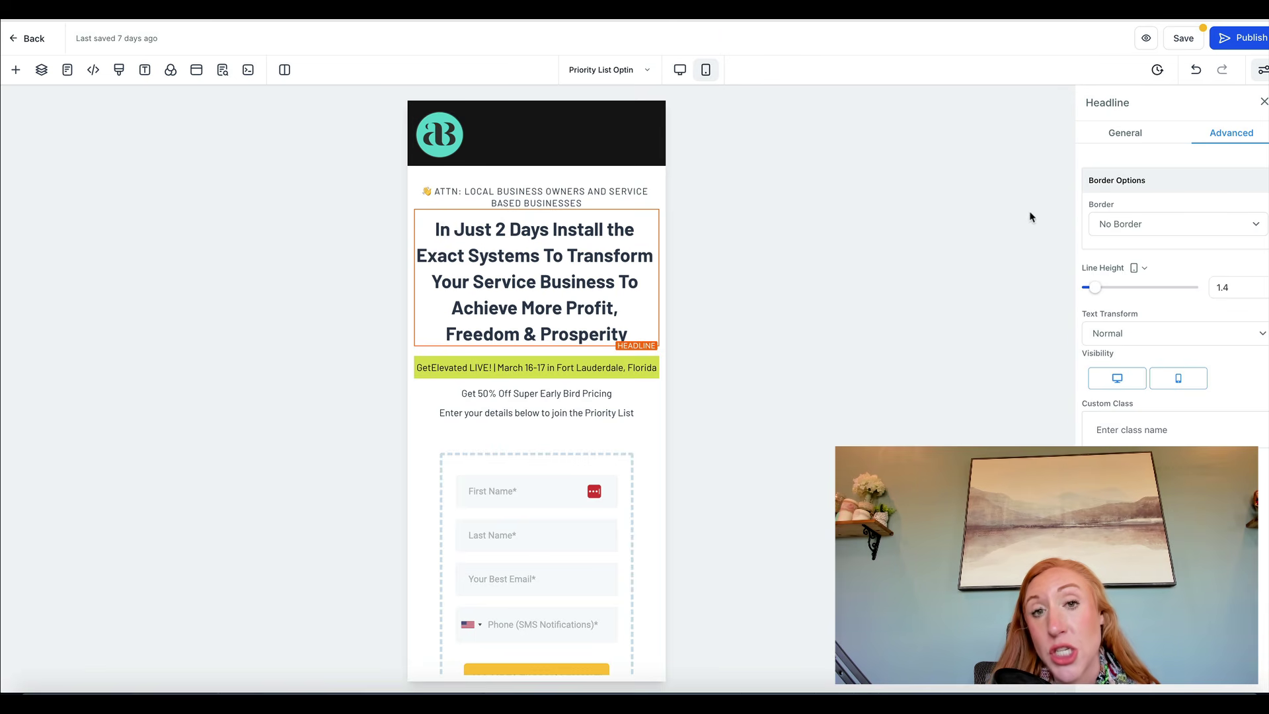
left_click(677, 77)
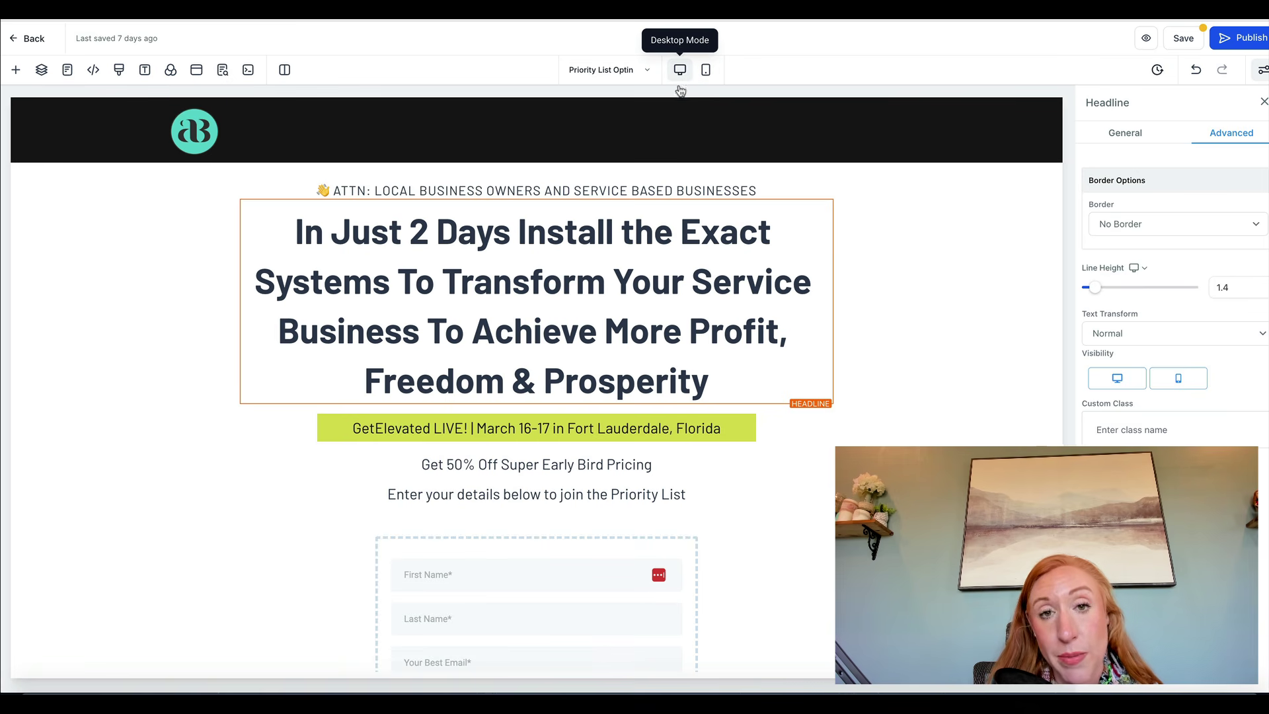
scroll(796, 452, "down", 10)
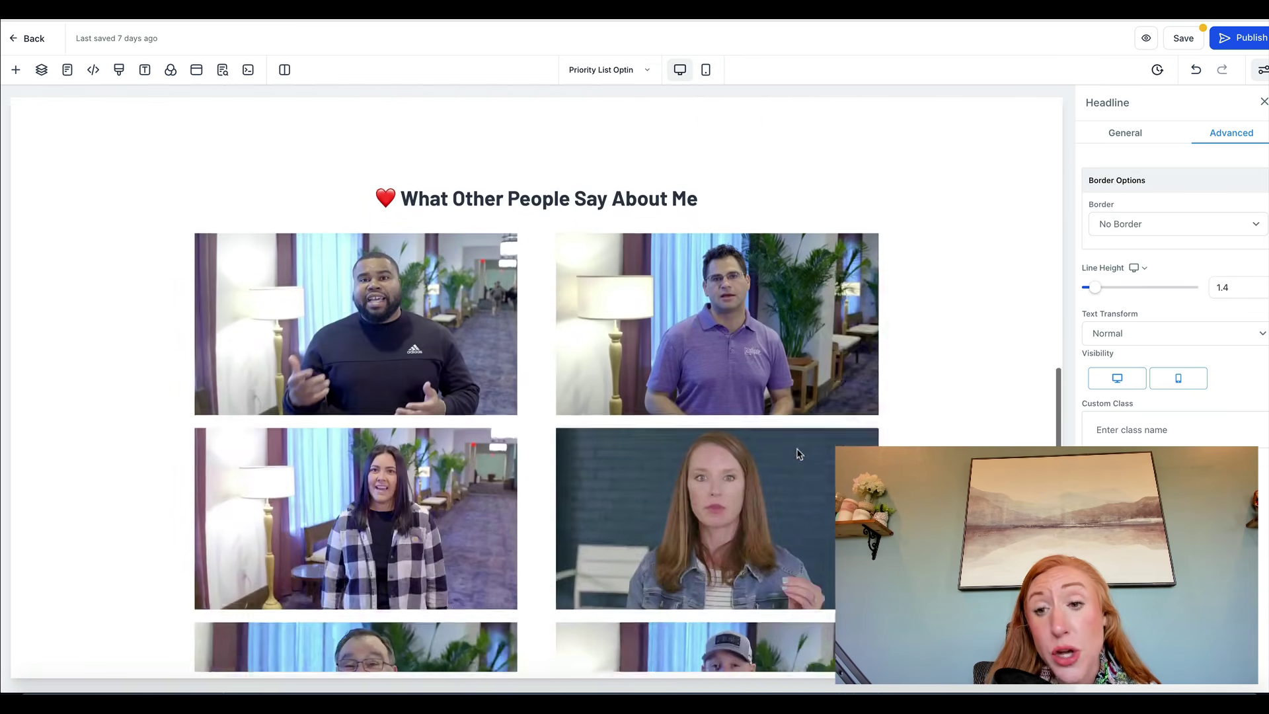
- Save the page and review the title, description and keywords fields in its SEO meta data
scroll(796, 451, "up", 15)
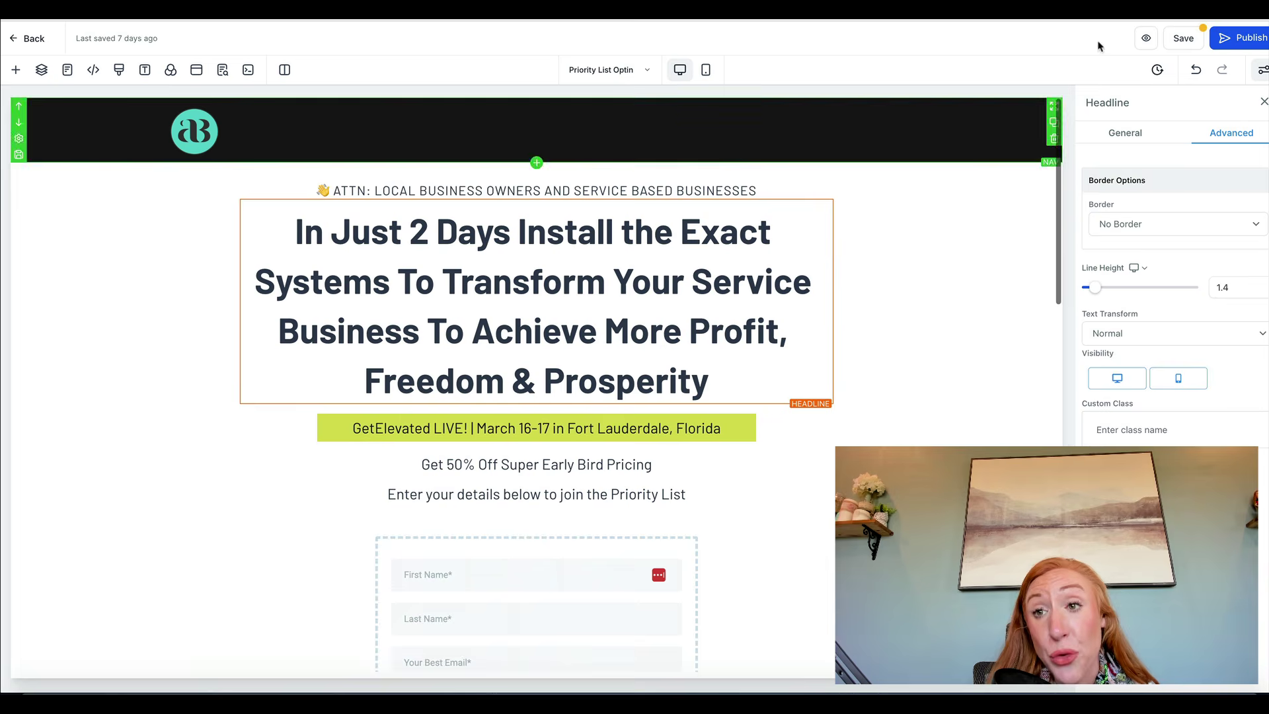
left_click(1180, 46)
left_click(222, 70)
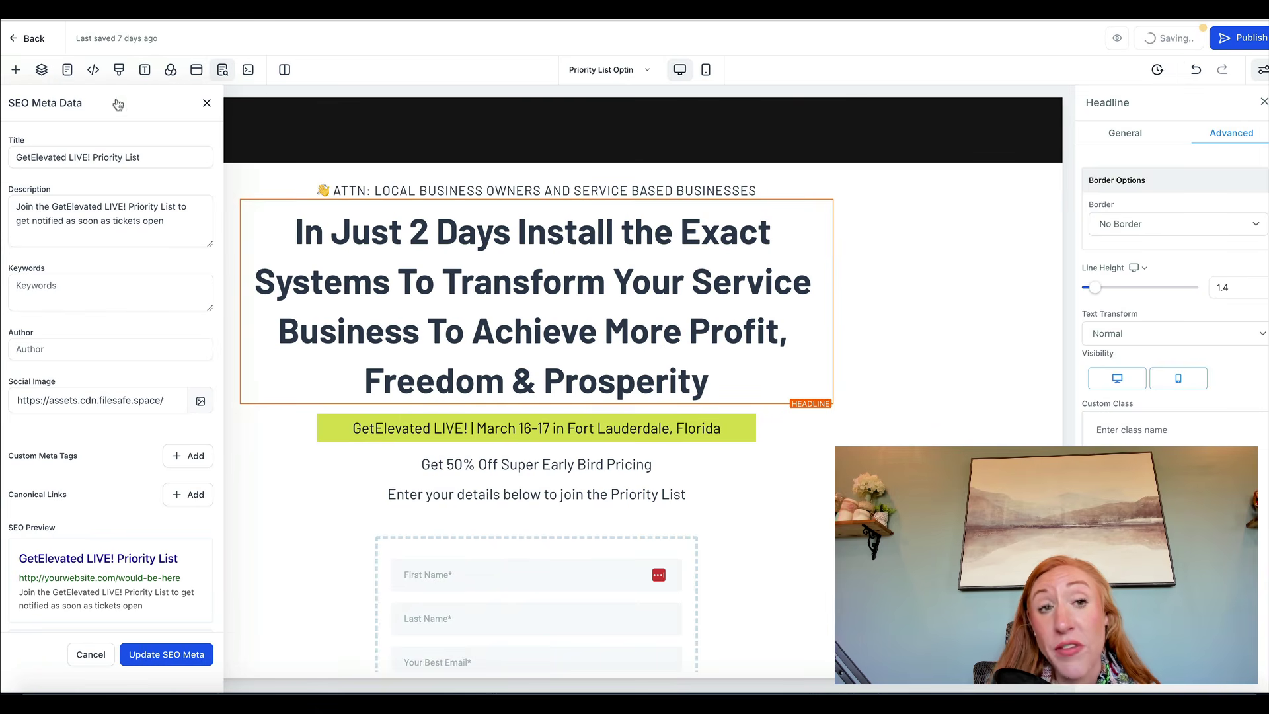
left_click(75, 293)
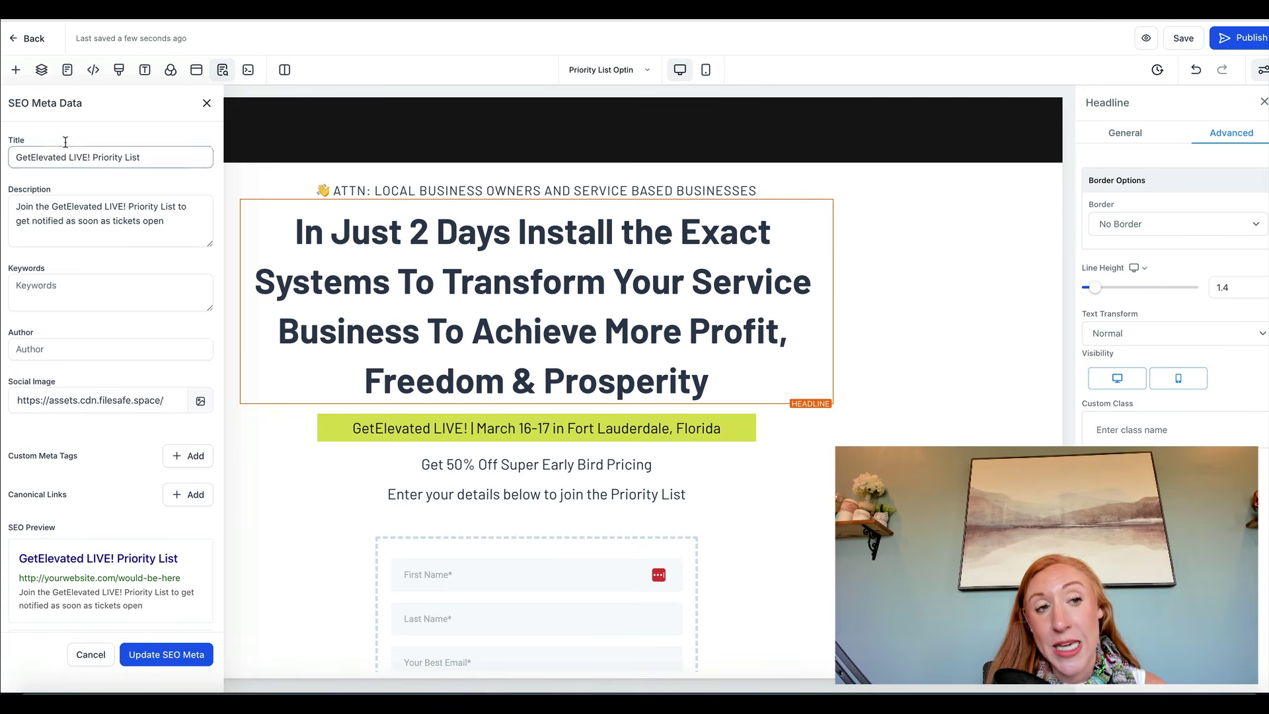
left_click(73, 162)
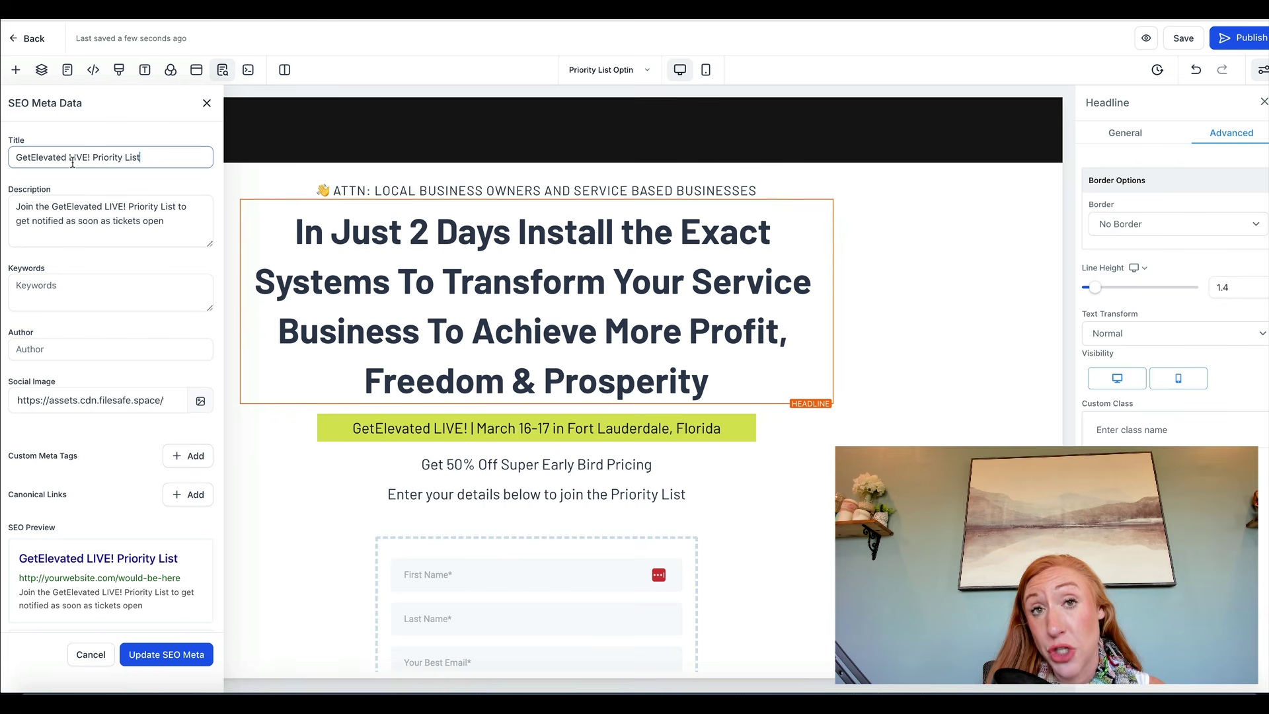
- Examine the SEO preview's title, description and social image, and close the SEO meta data
scroll(30, 428, "down", 3)
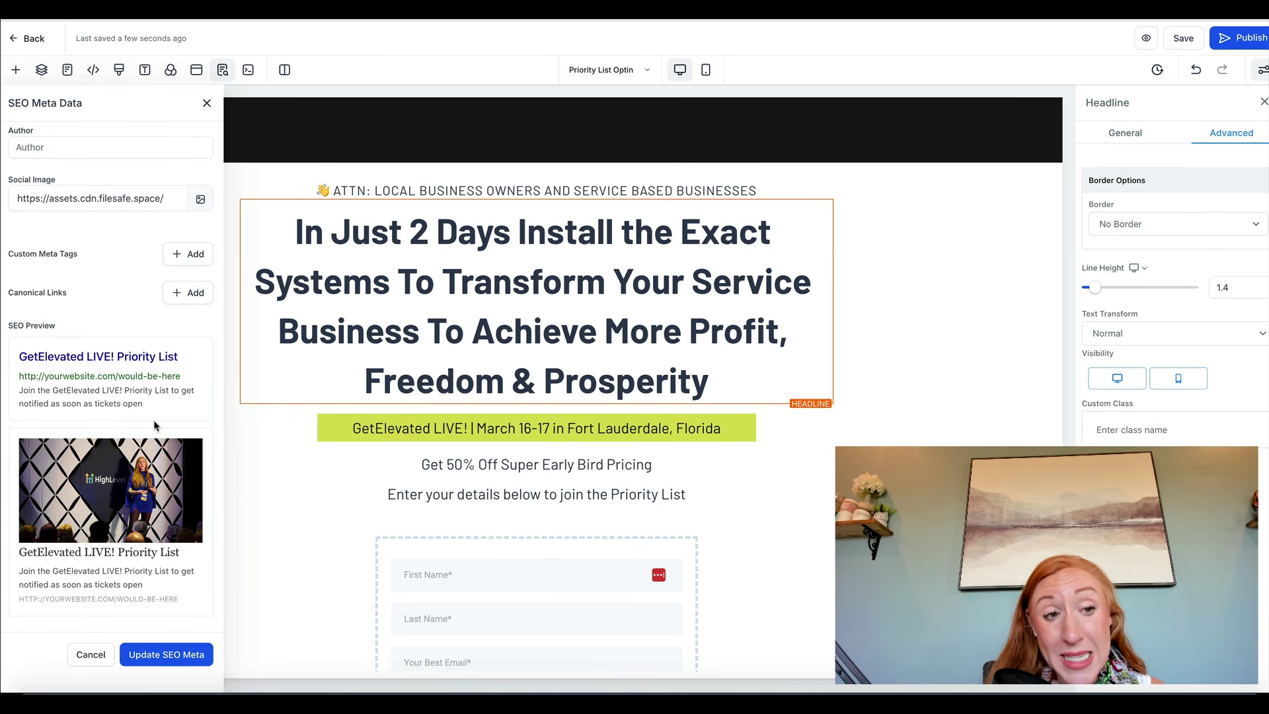
left_click_drag(16, 355, 197, 365)
left_click(178, 409)
left_click_drag(178, 409, 16, 389)
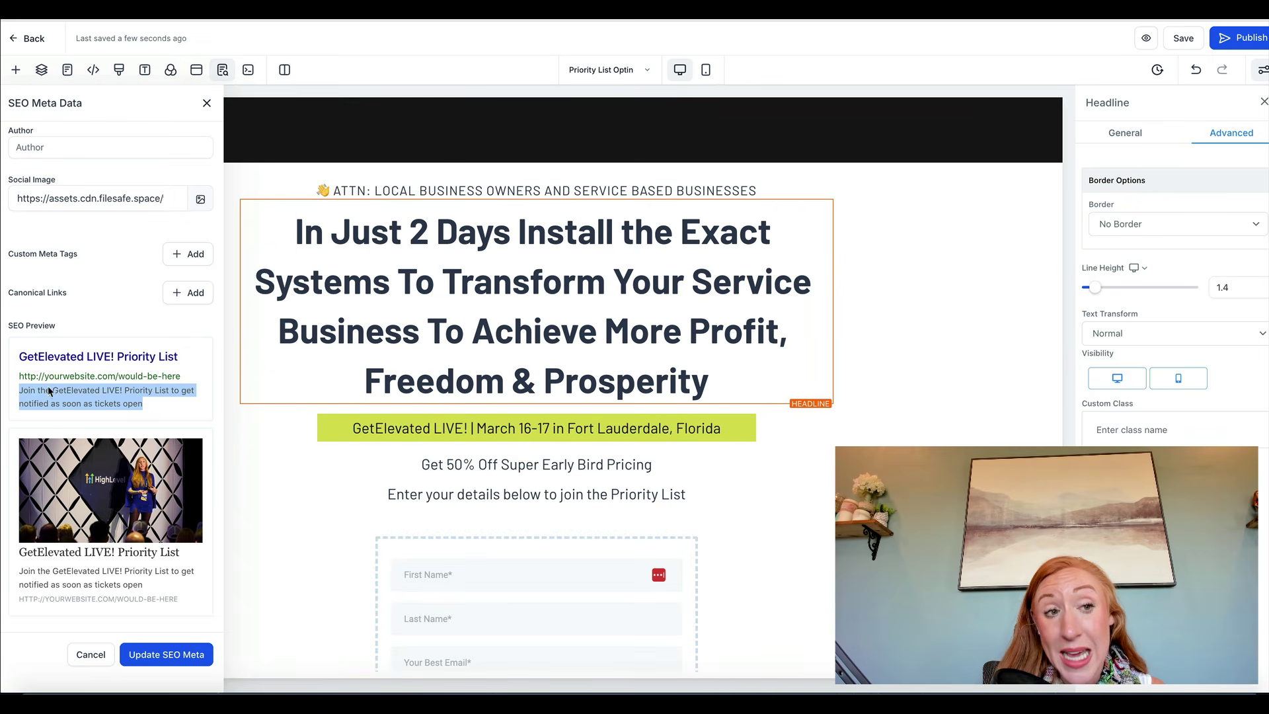
left_click_drag(16, 199, 200, 202)
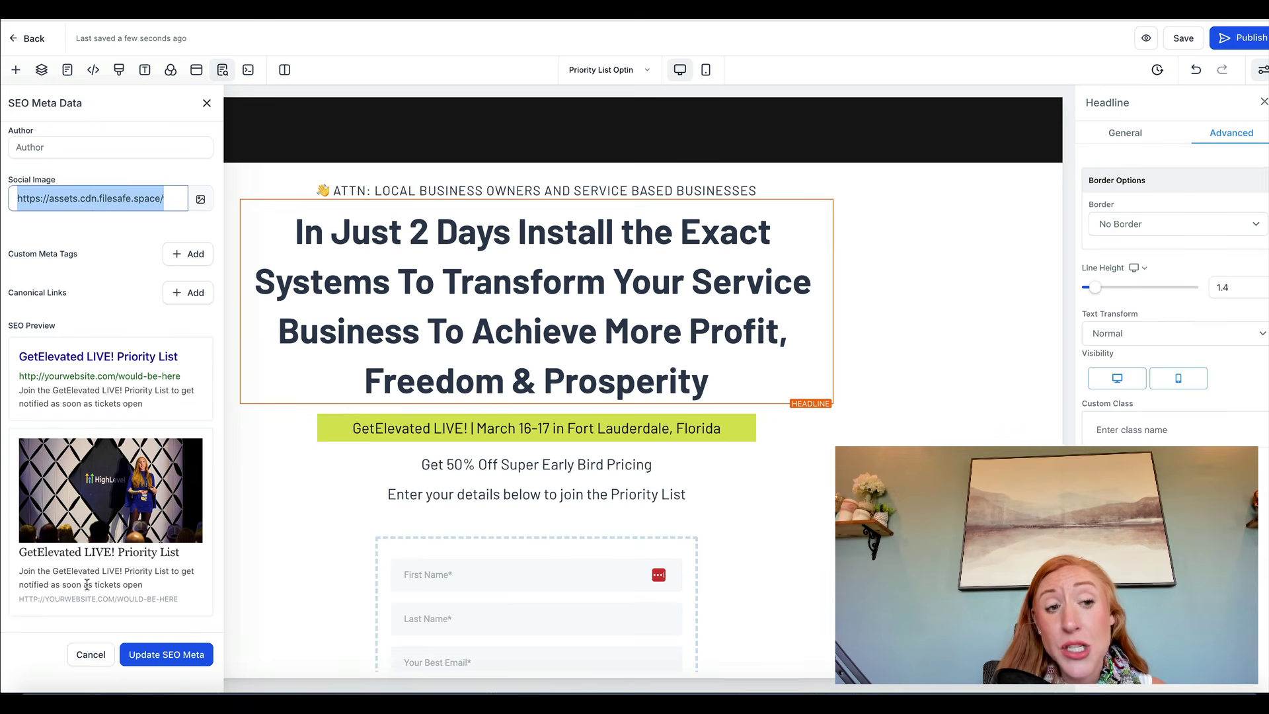
scroll(86, 584, "up", 3)
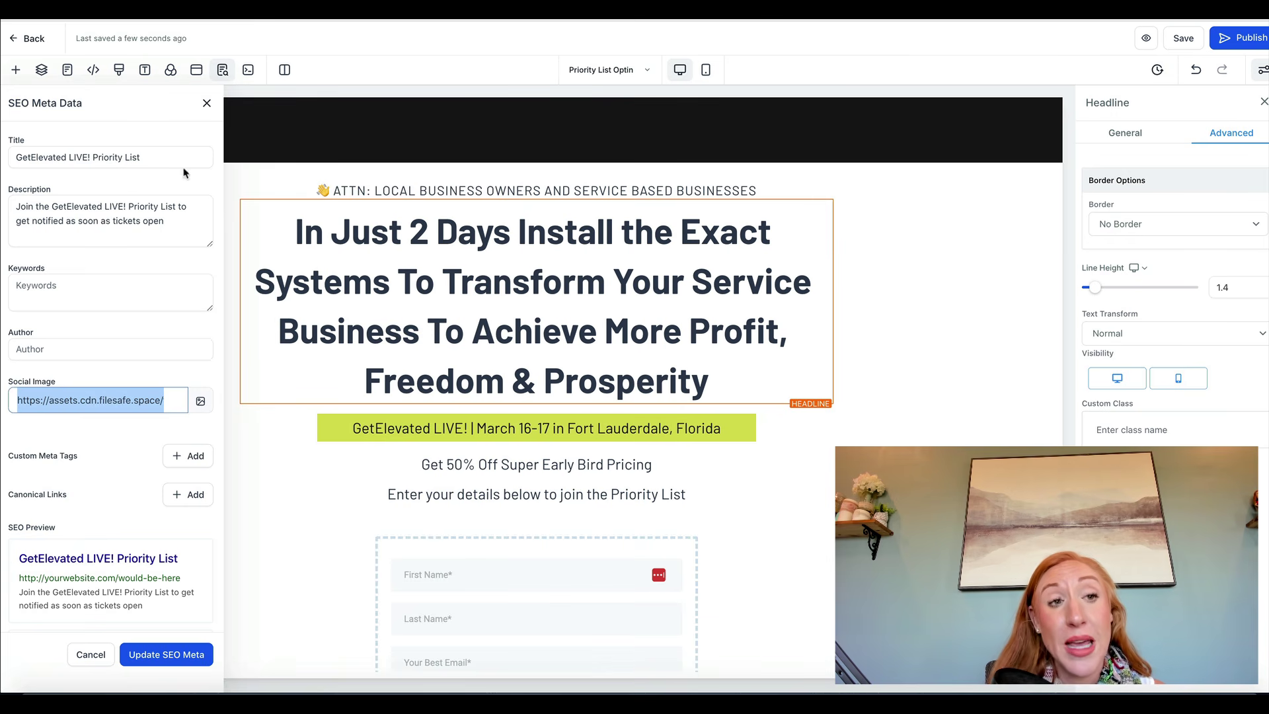
left_click(348, 48)
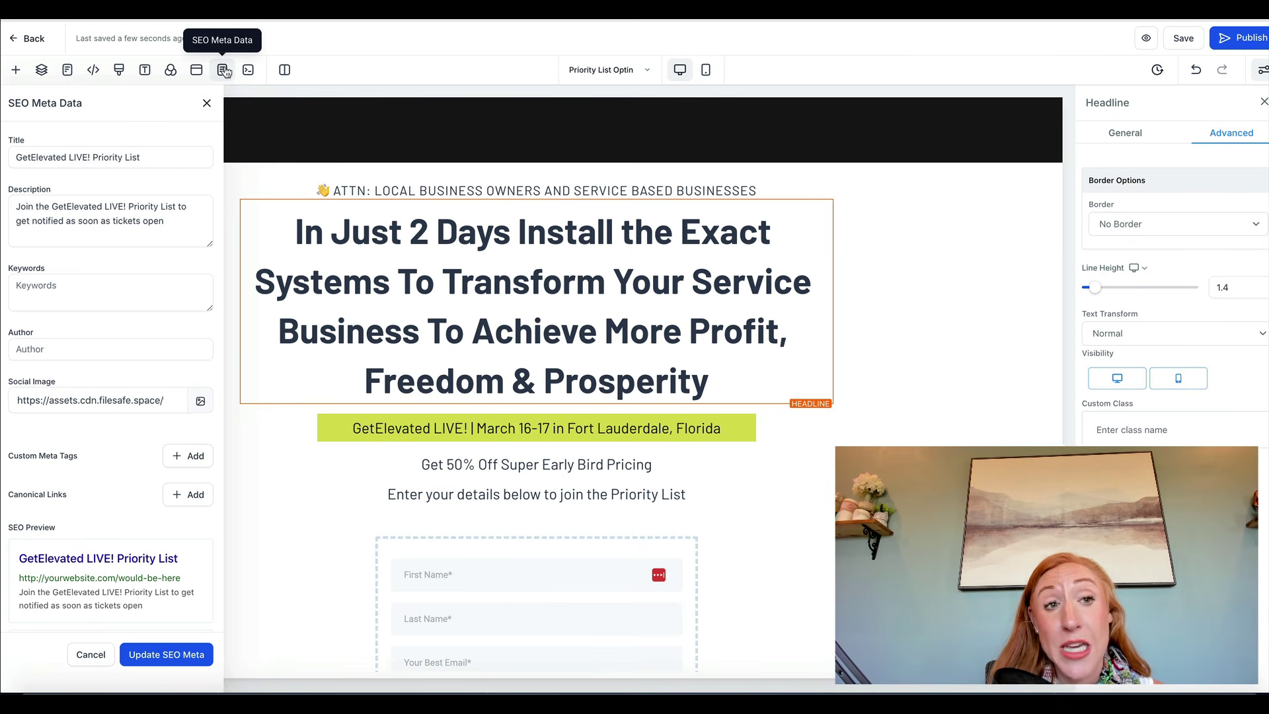
left_click(207, 105)
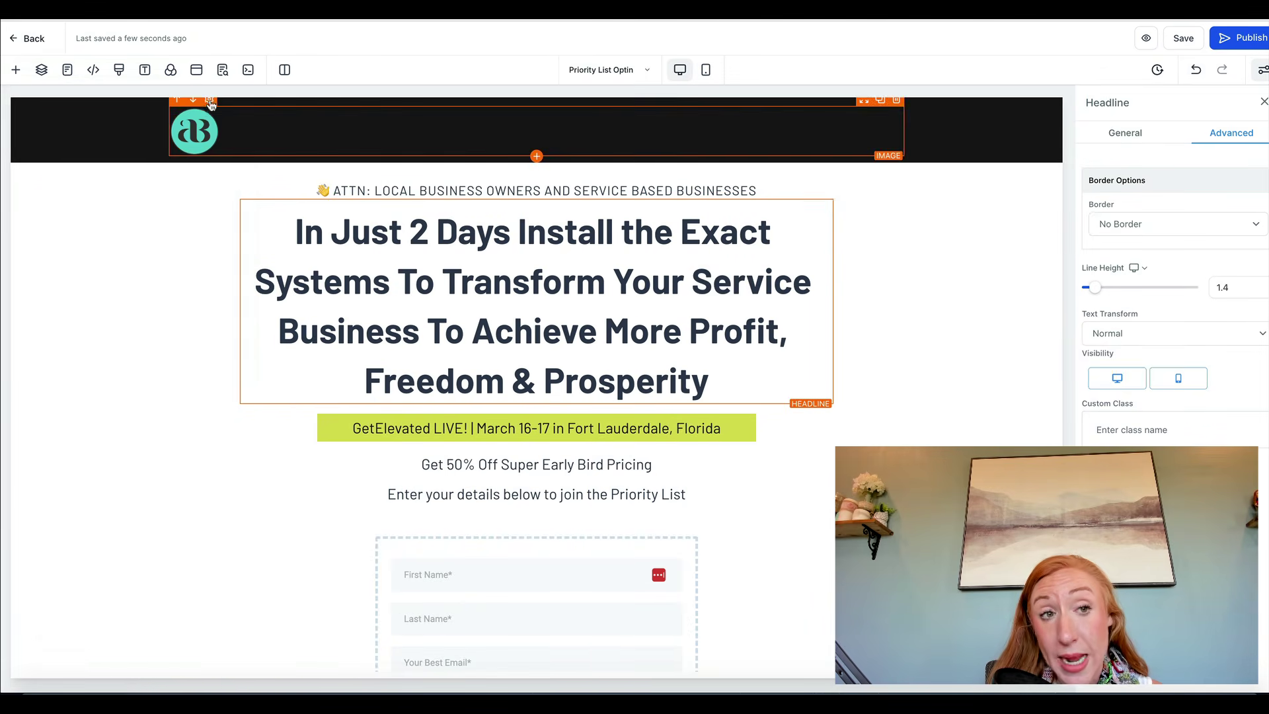
left_click(223, 71)
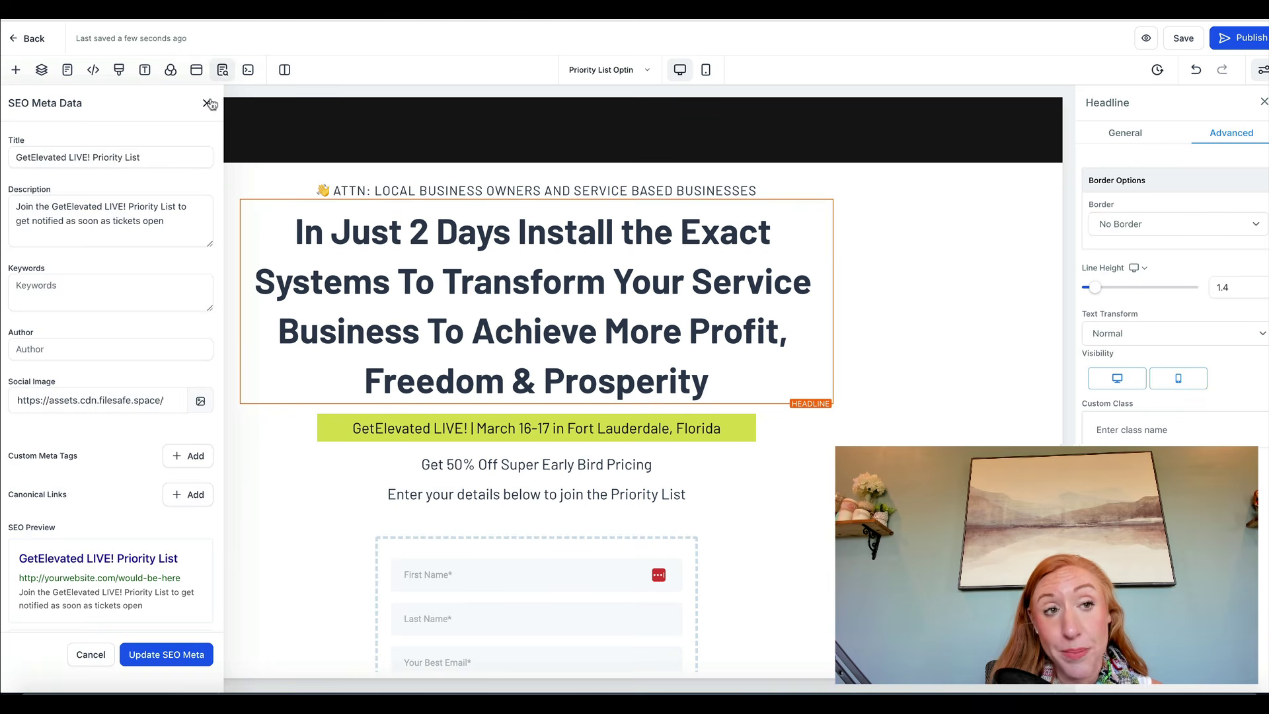
left_click(222, 71)
- Review the page sections and the popup's row in the layer list, and close the layers and the popup
left_click(16, 70)
left_click(16, 70)
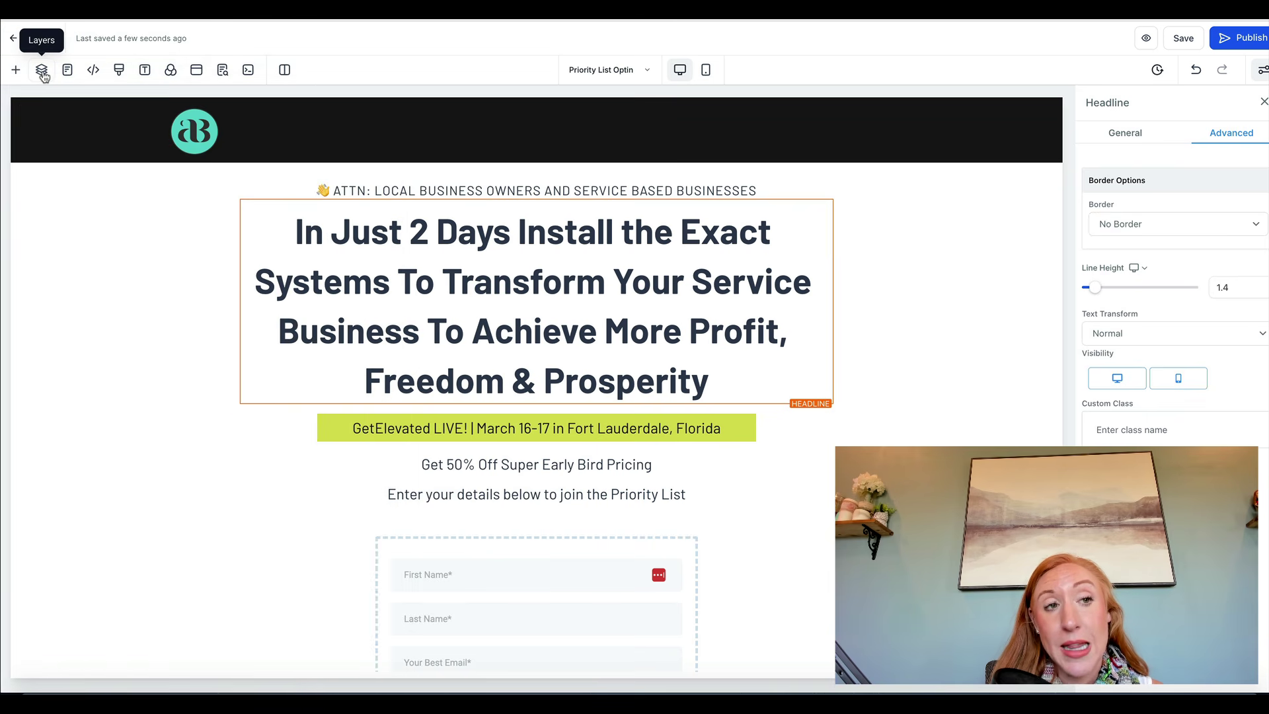
left_click(41, 70)
left_click(13, 144)
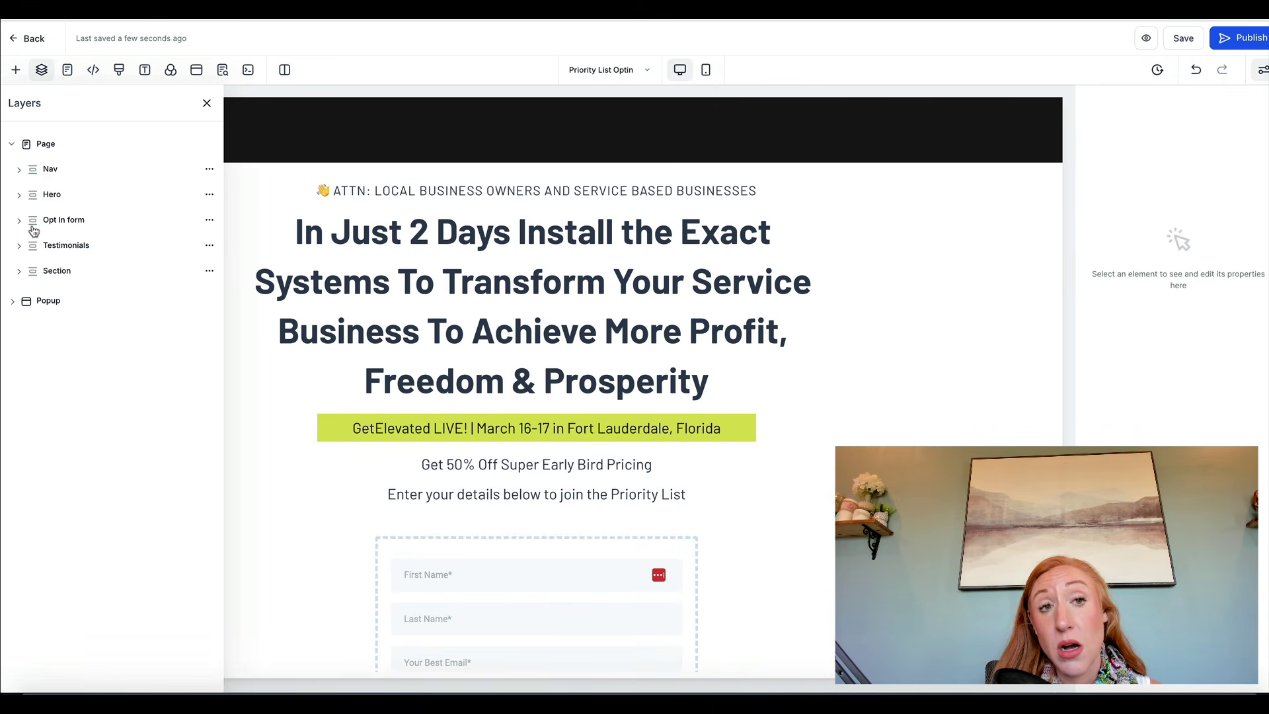
left_click(12, 144)
left_click(11, 174)
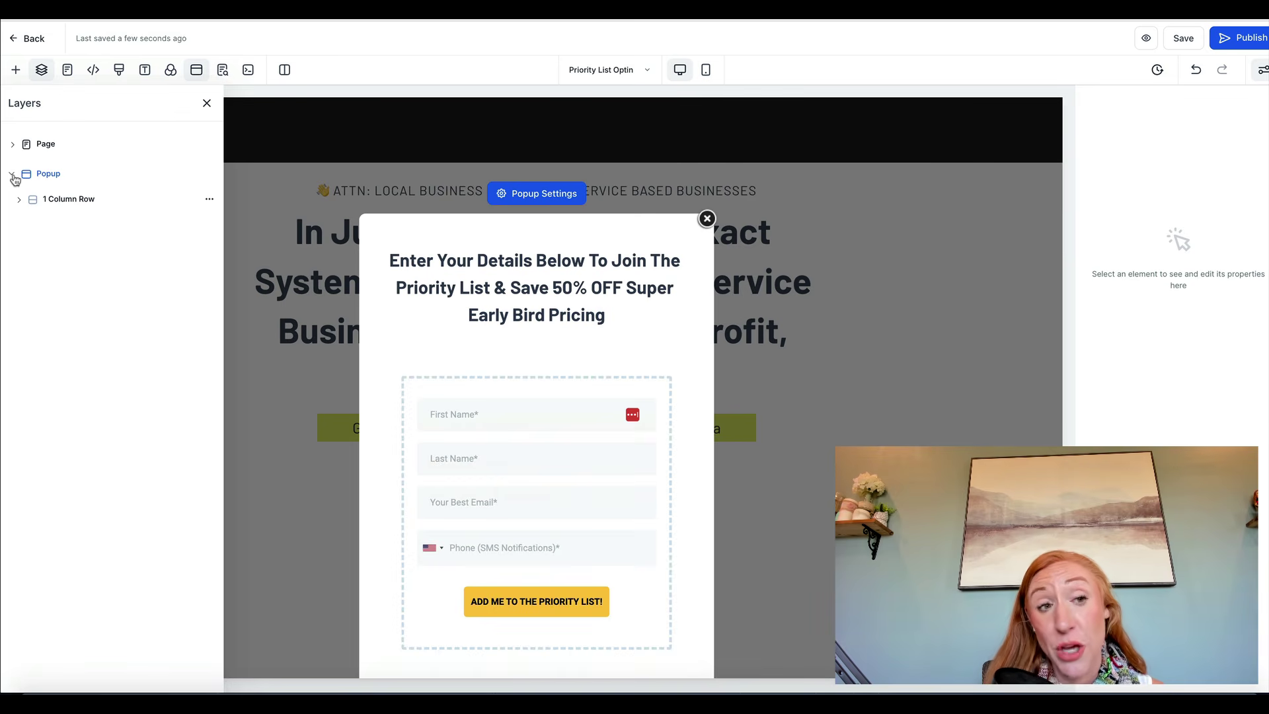
left_click(14, 177)
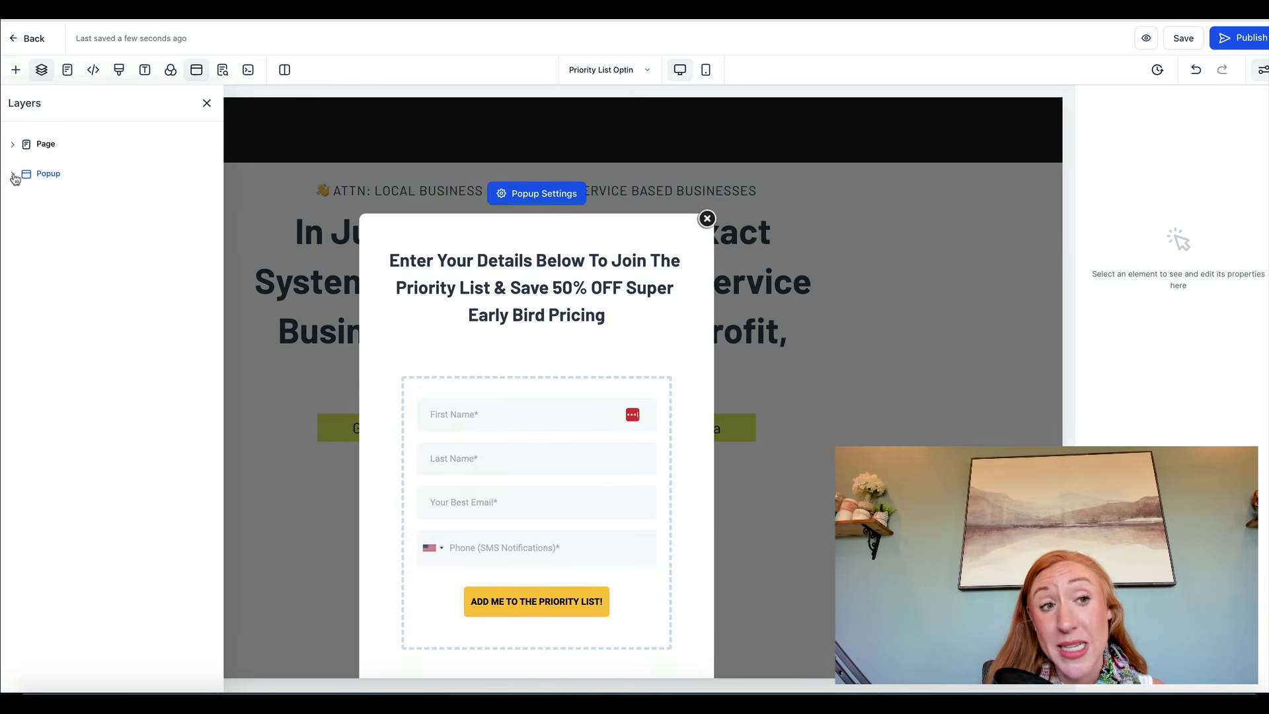
left_click(207, 103)
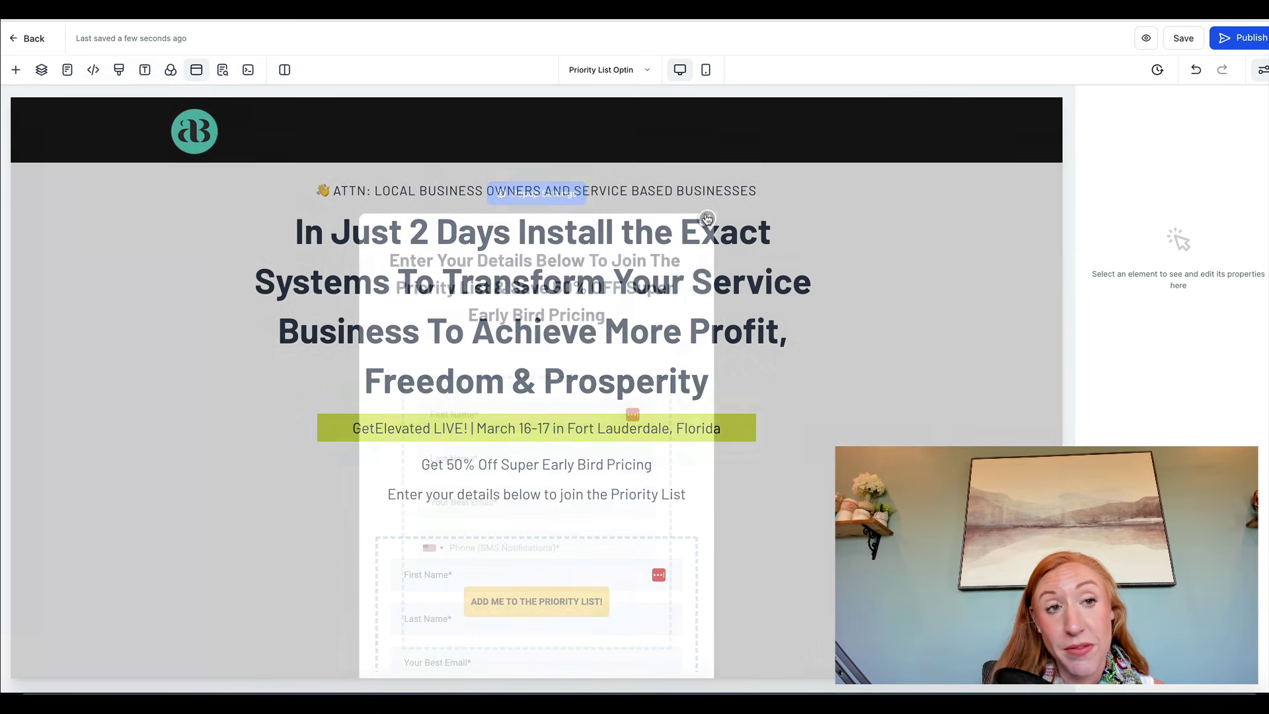
left_click(706, 218)
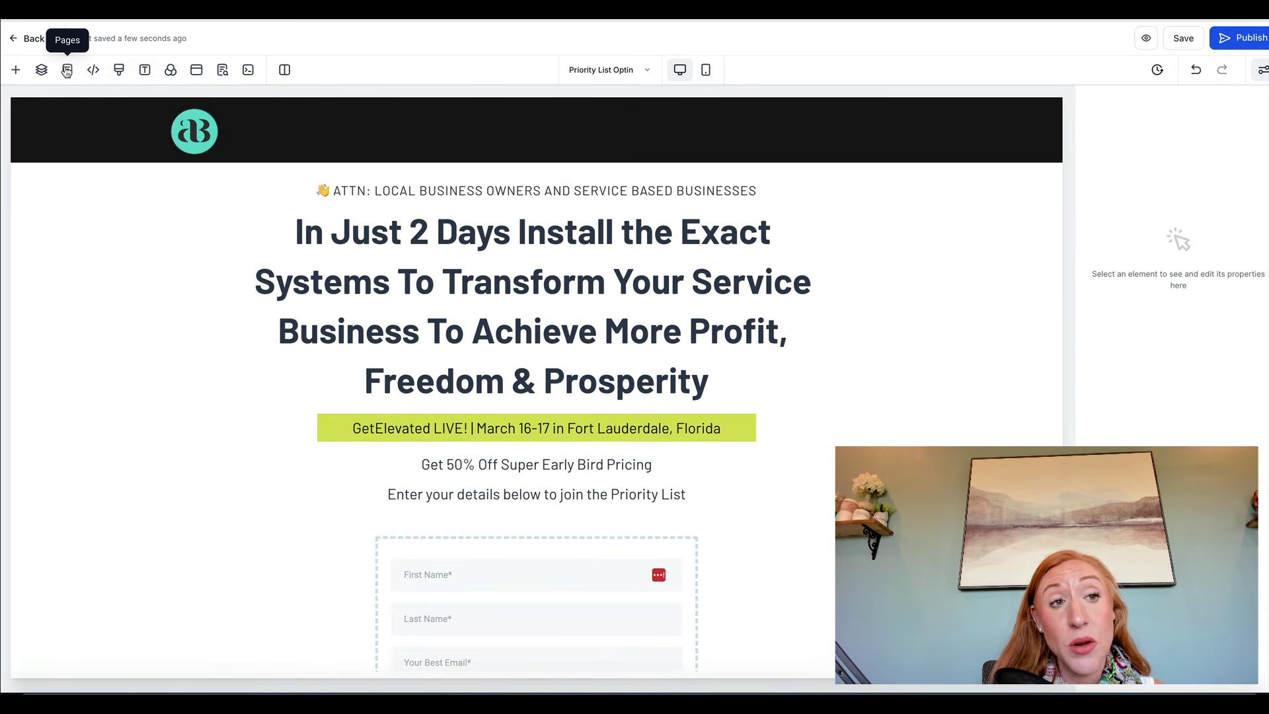
- View the page's header tracking code and custom CSS editors, closing each without adding code
left_click(94, 70)
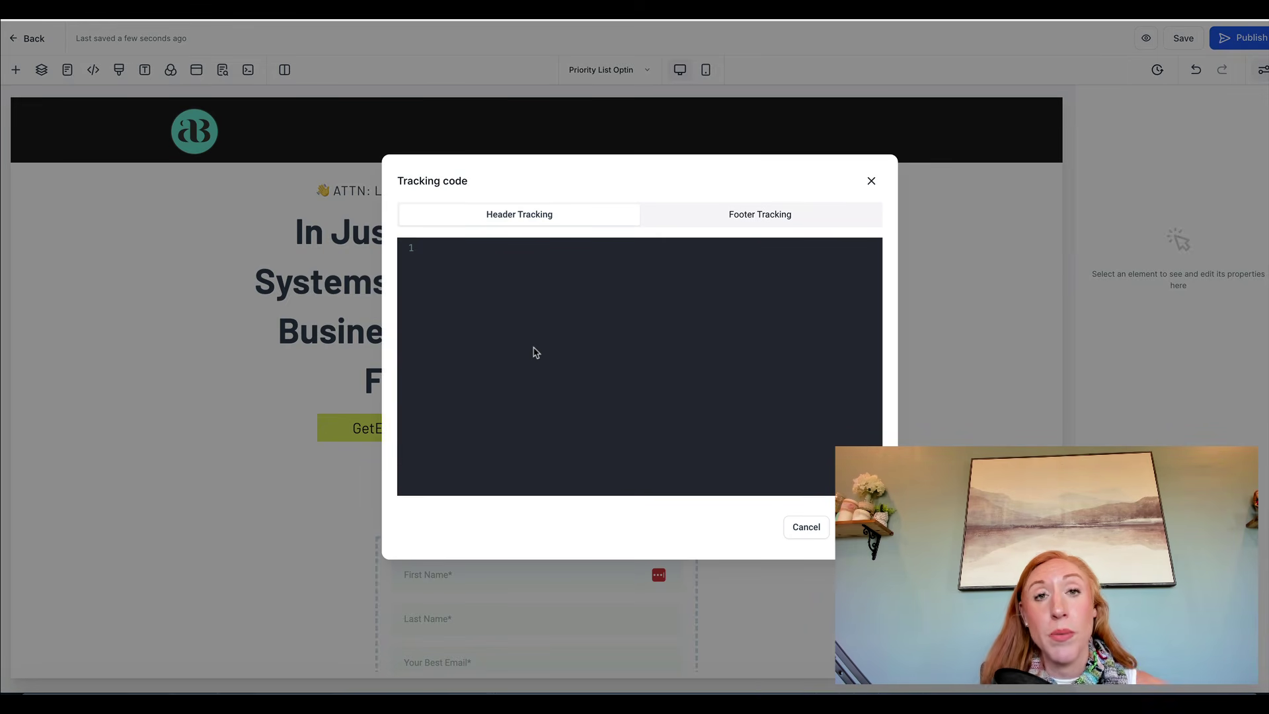
left_click(871, 181)
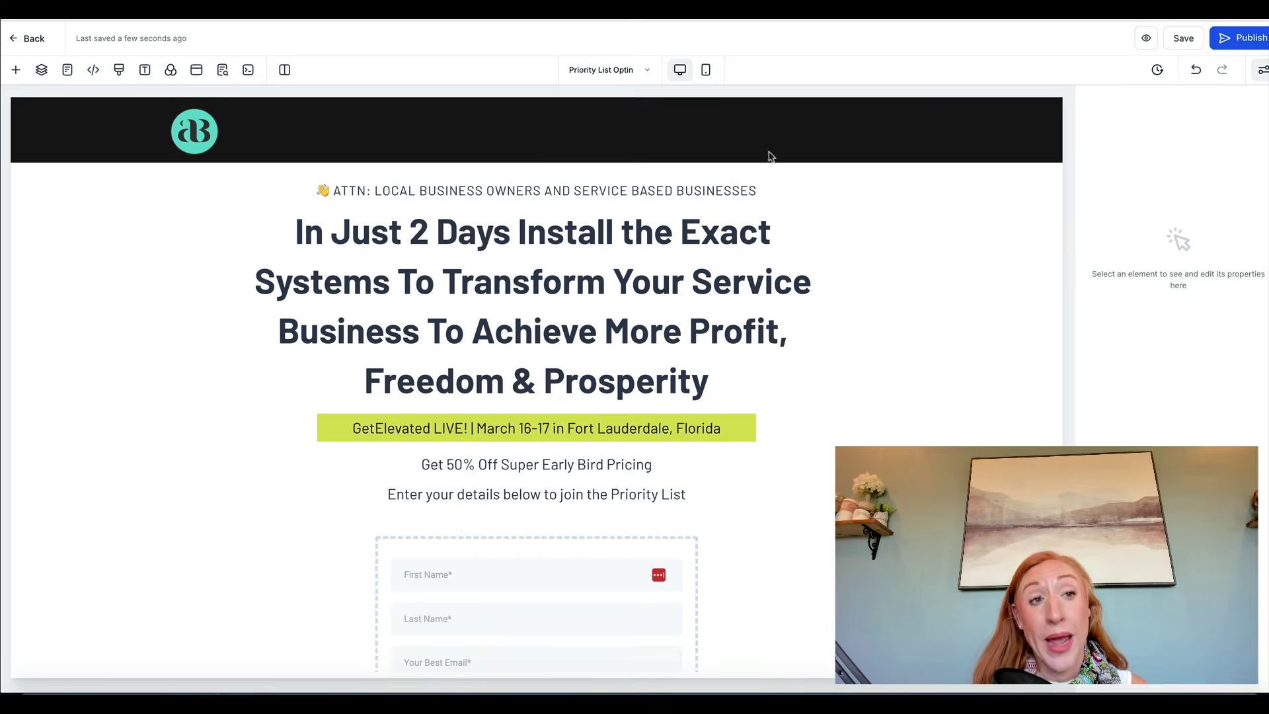
left_click(119, 74)
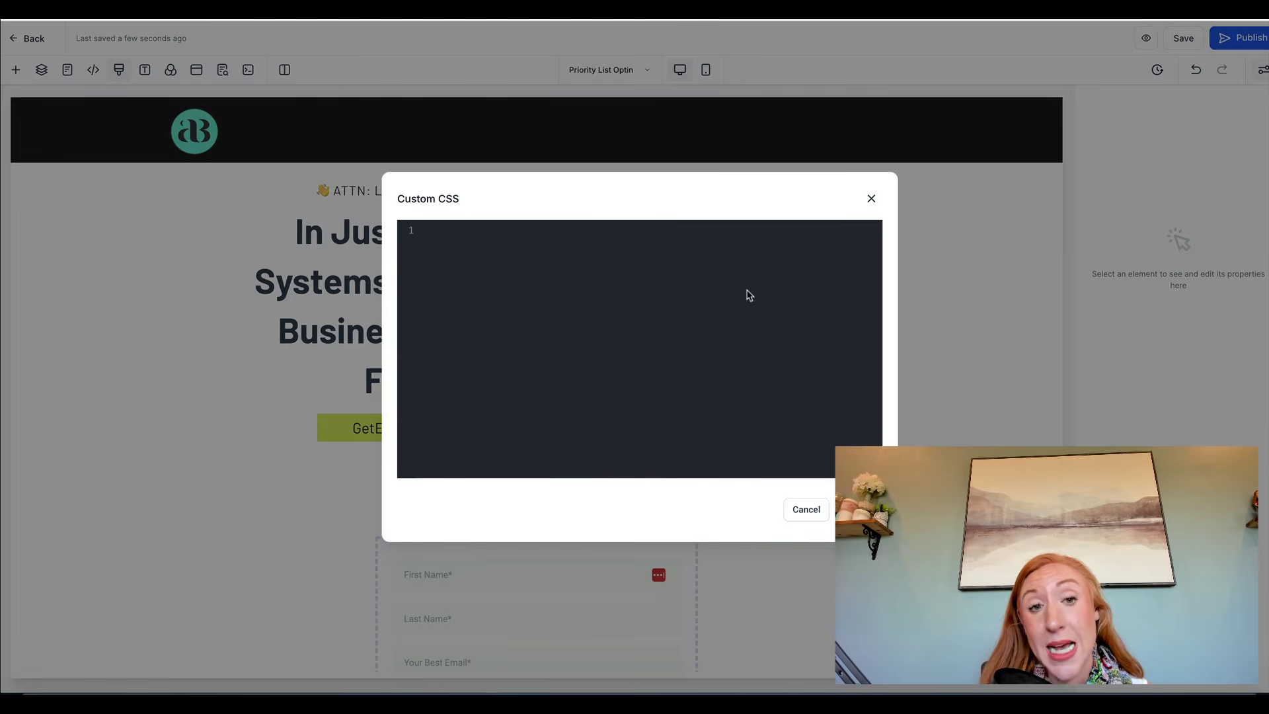
left_click(688, 253)
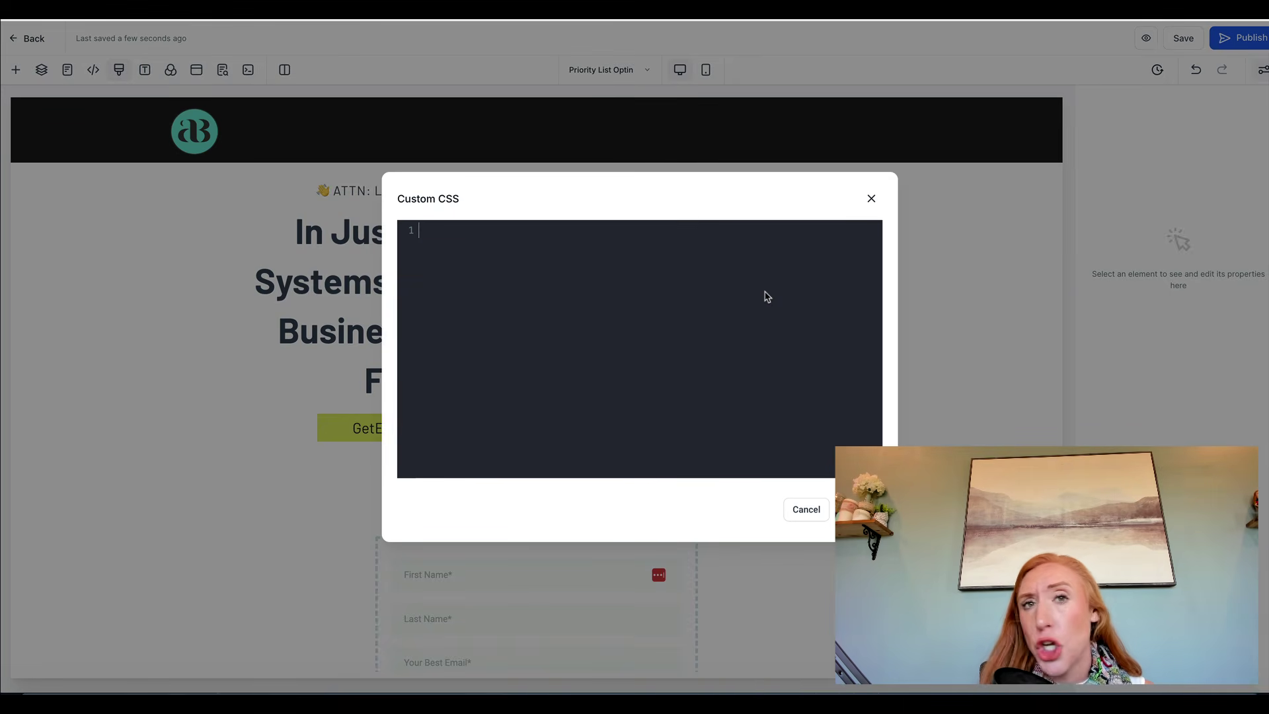
left_click(871, 198)
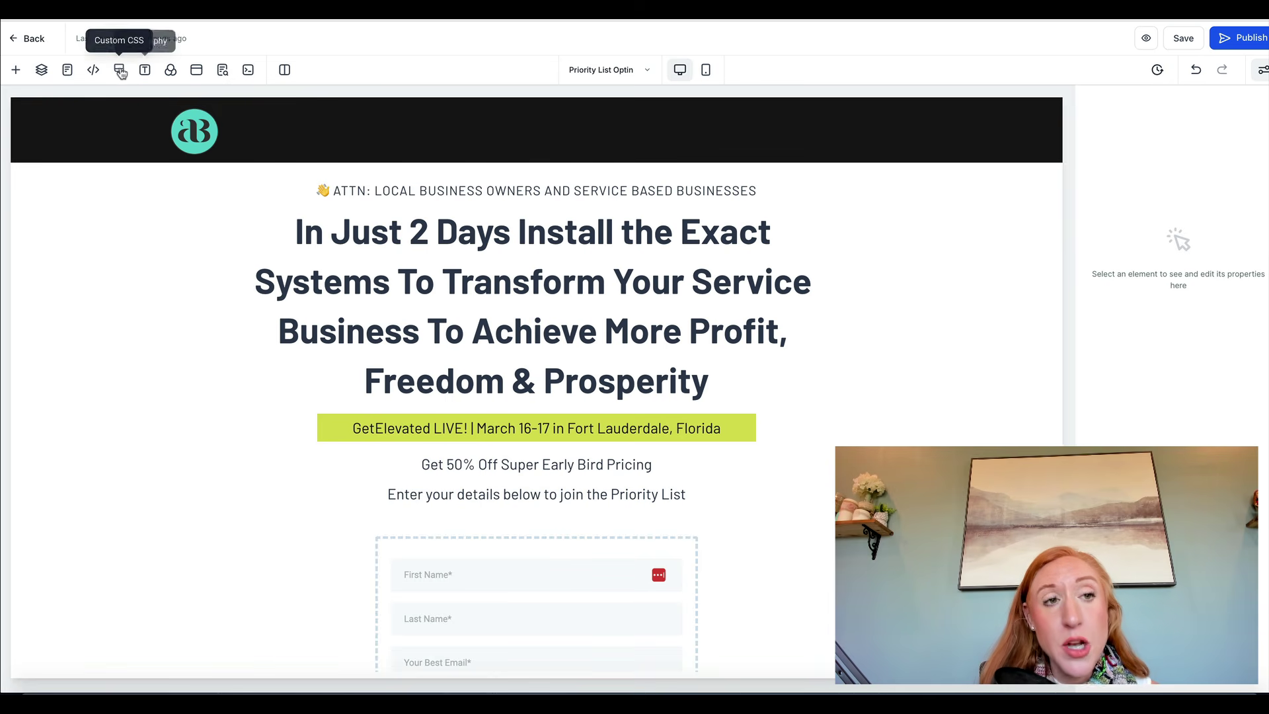
- Review the page's typography settings for headline font, content font, text color and link color
left_click(146, 70)
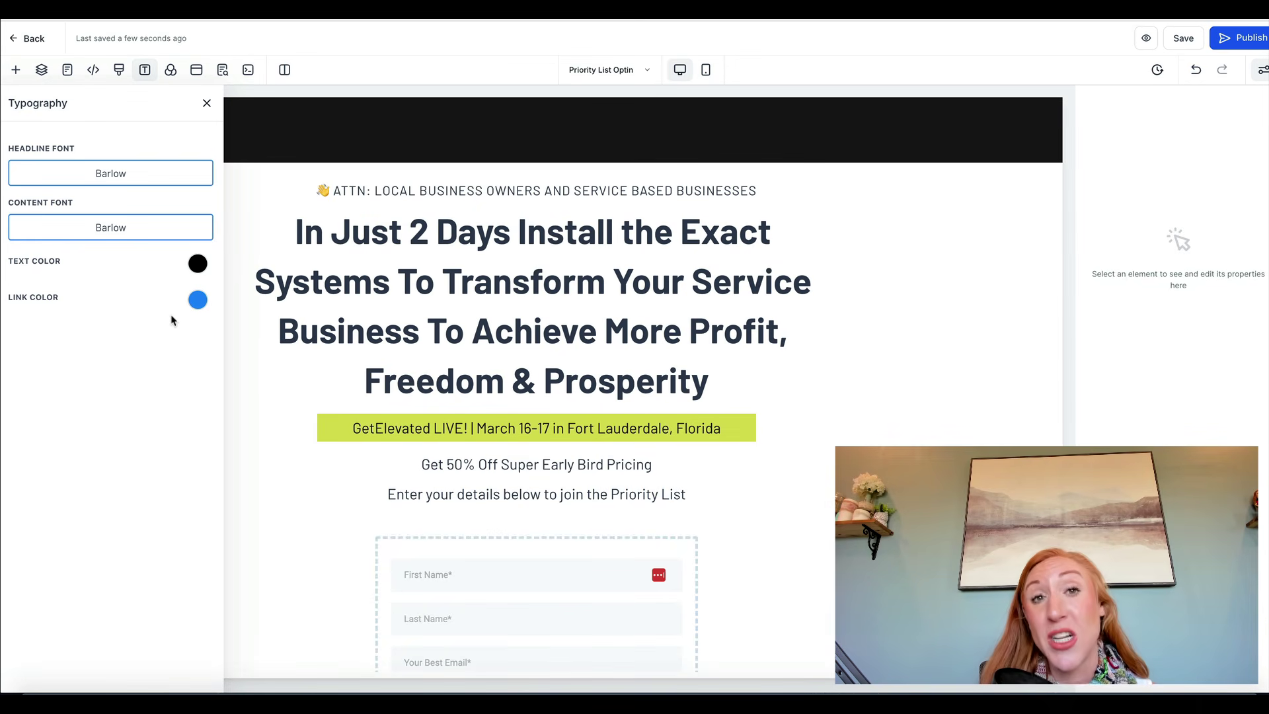
left_click(207, 104)
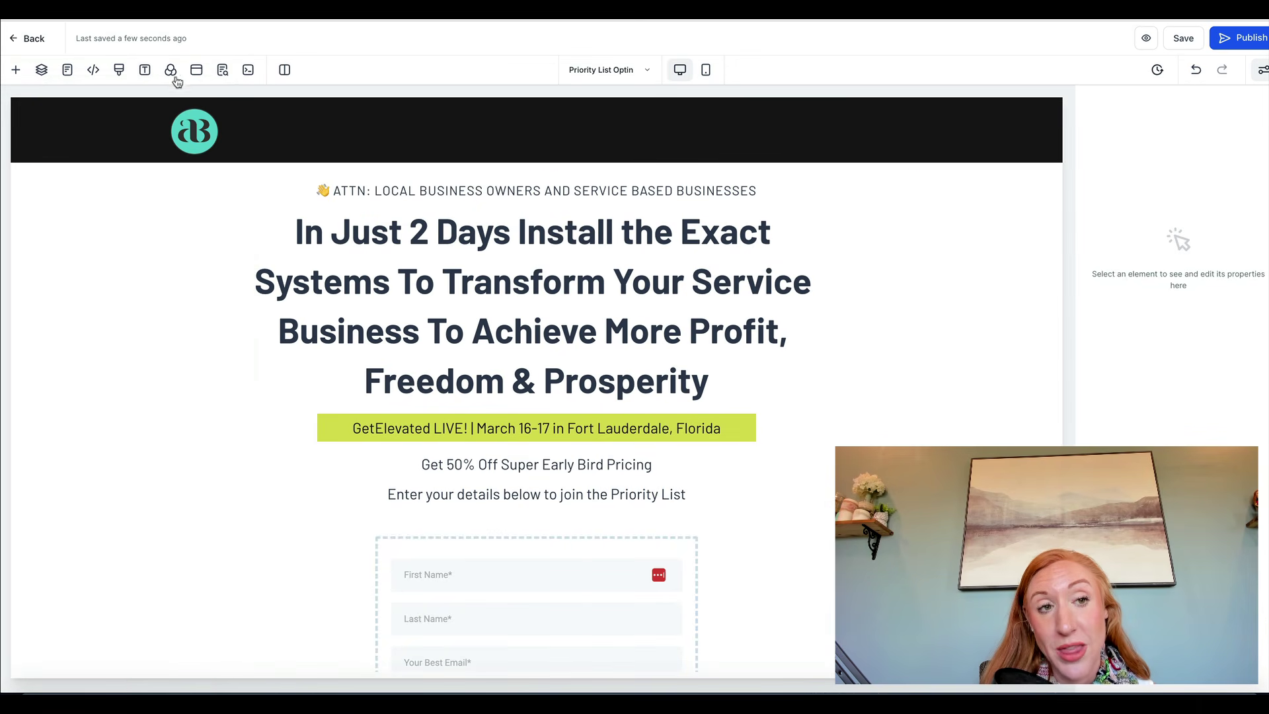
- Set the black-and-white photo collage from the media library as the page background and review its image options
left_click(171, 71)
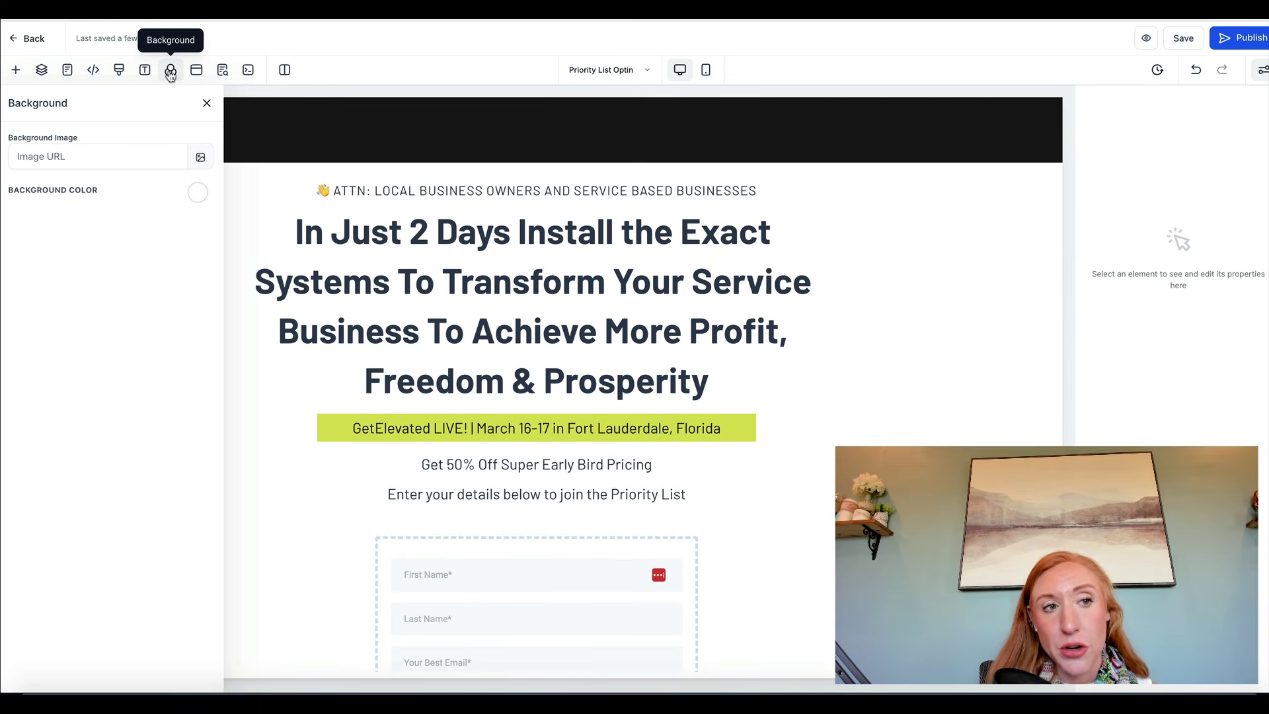
left_click(199, 158)
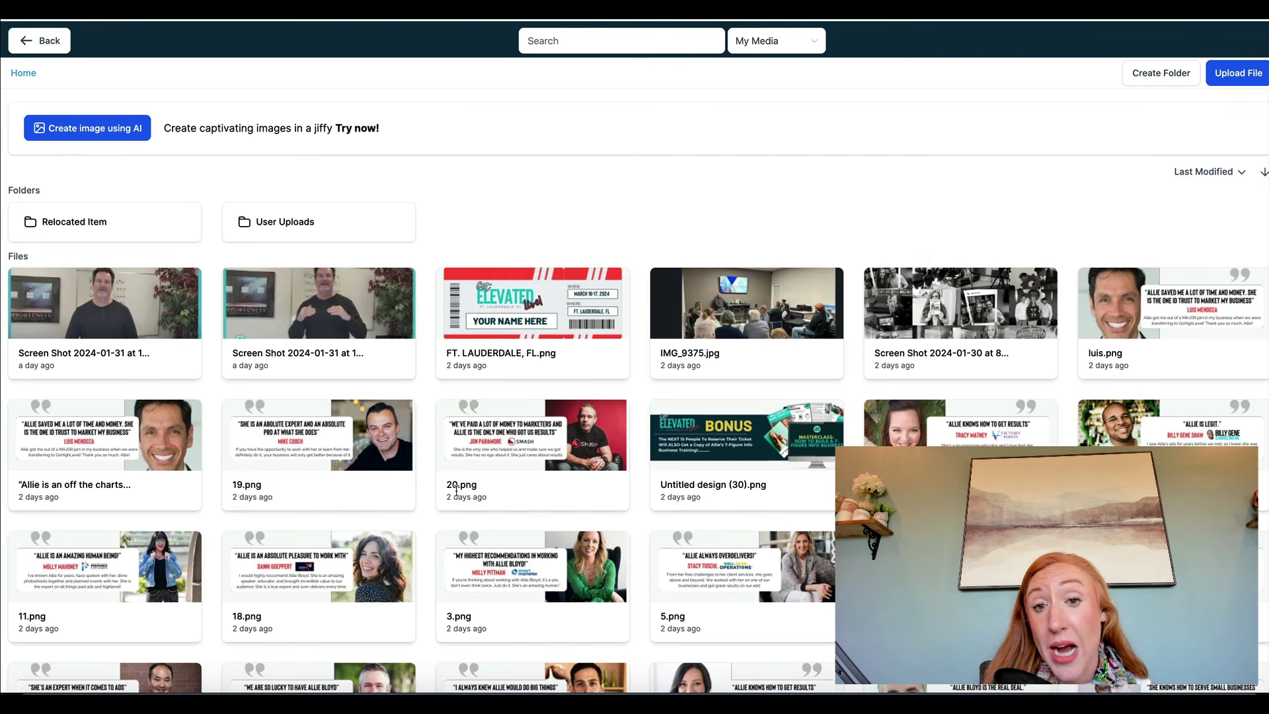
left_click(928, 331)
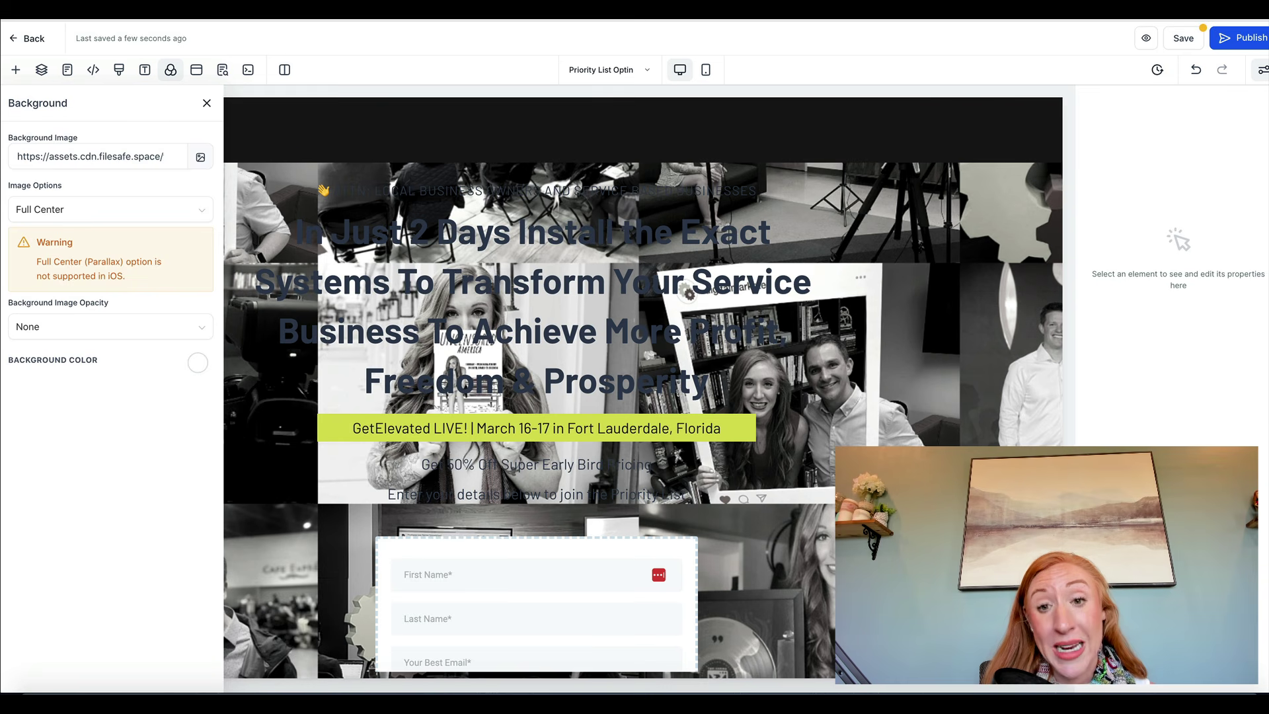
triple_click(88, 156)
left_click(56, 209)
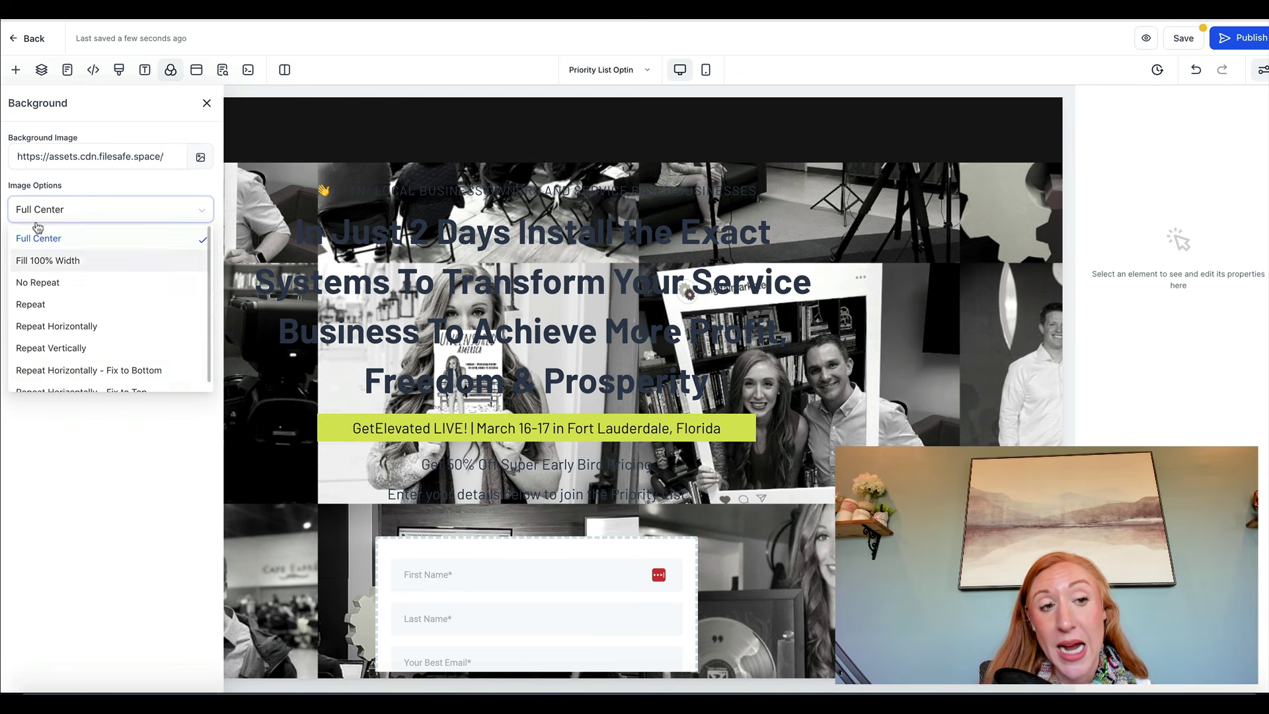
left_click(96, 191)
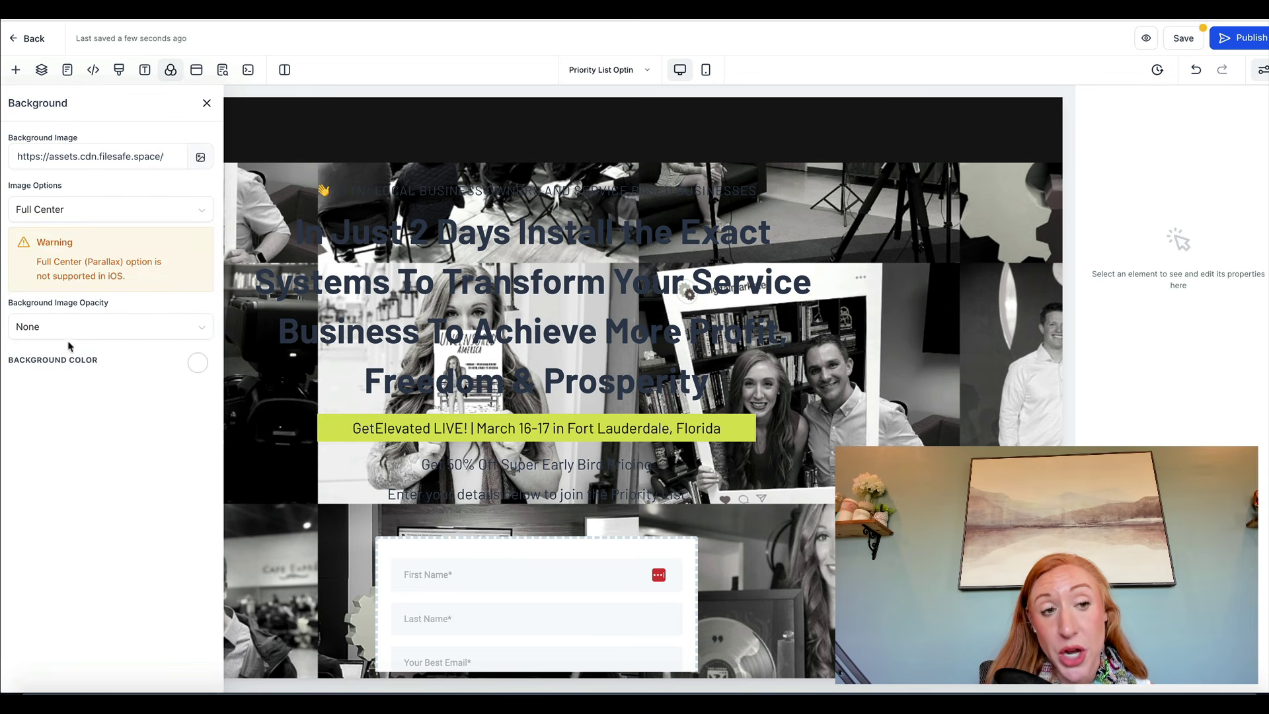
- Set the background image opacity to Half Fade and the page's background color to black
left_click(28, 329)
left_click(53, 401)
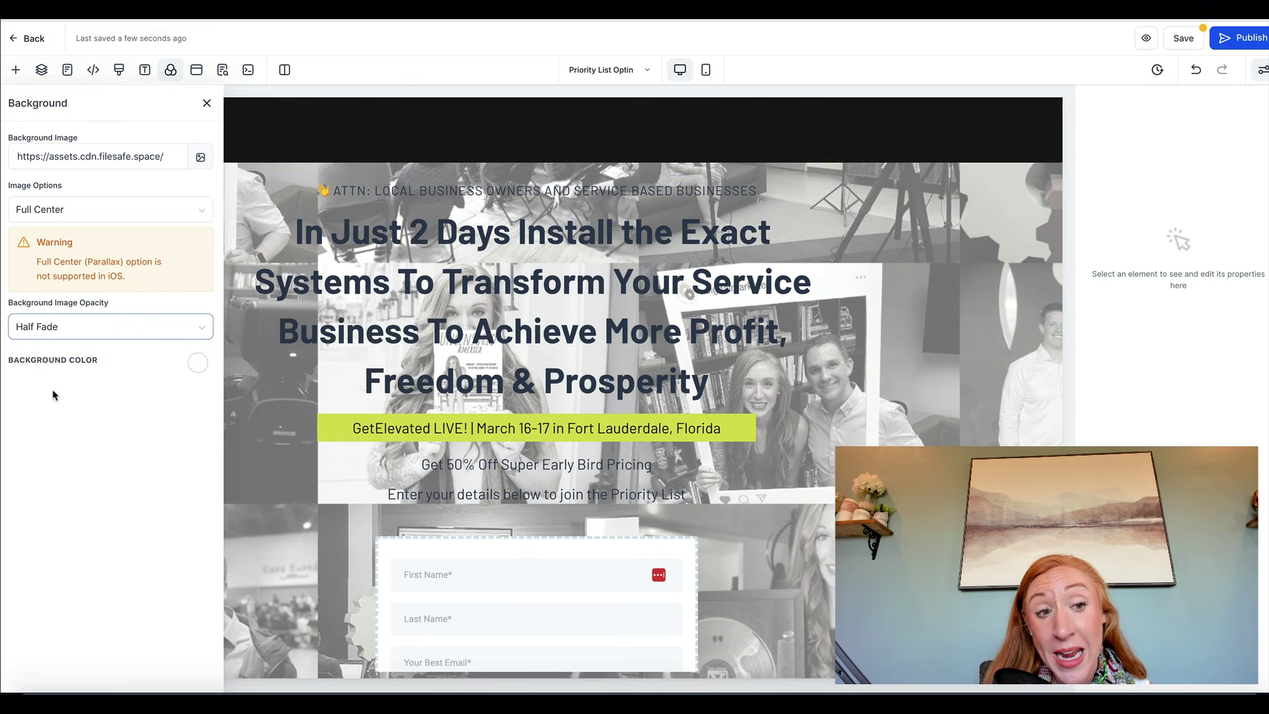
left_click(198, 362)
left_click(121, 391)
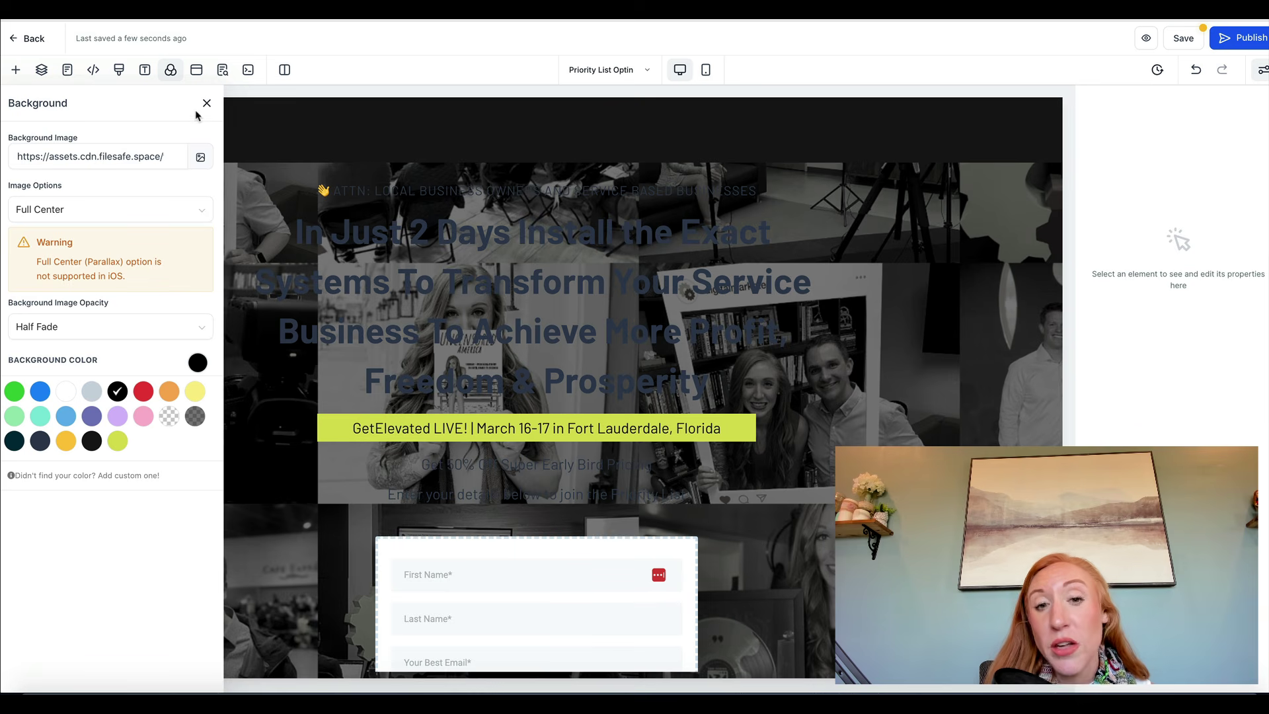
- Remove the page's background image, set the background color to white and close the background settings
left_click(85, 156)
key("ctrl+a")
key("BackSpace")
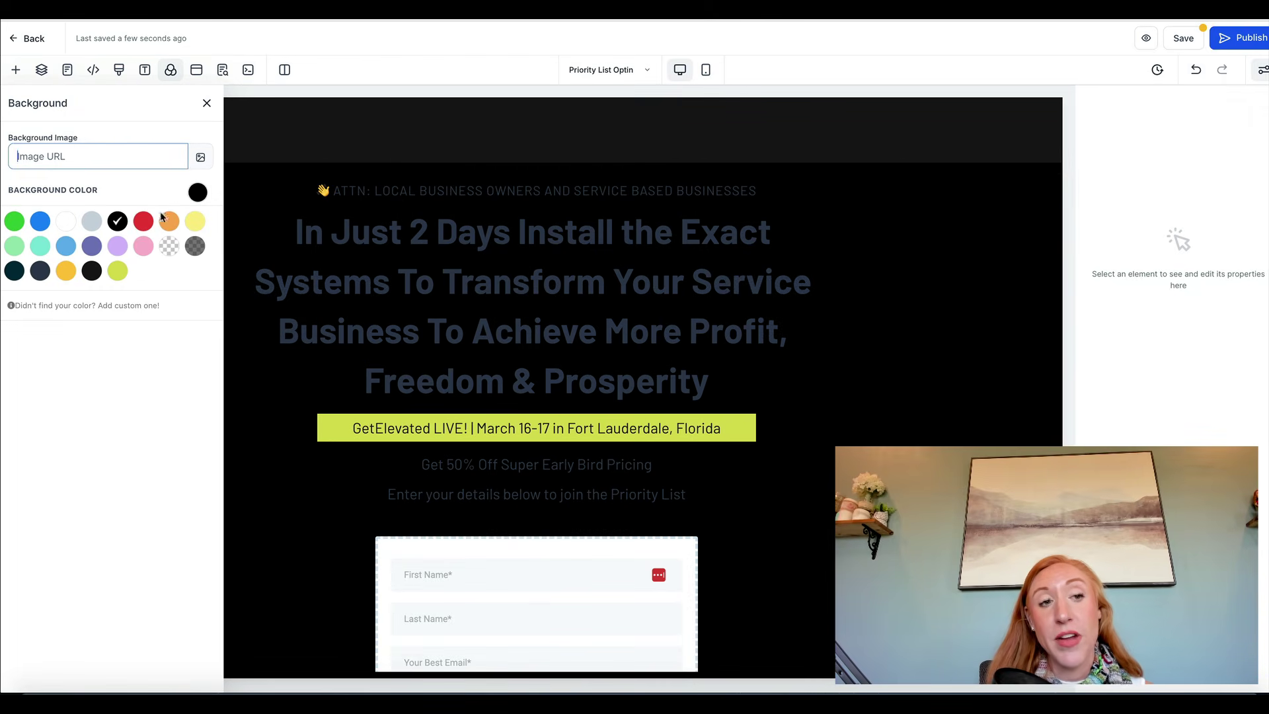
left_click(66, 221)
left_click(205, 104)
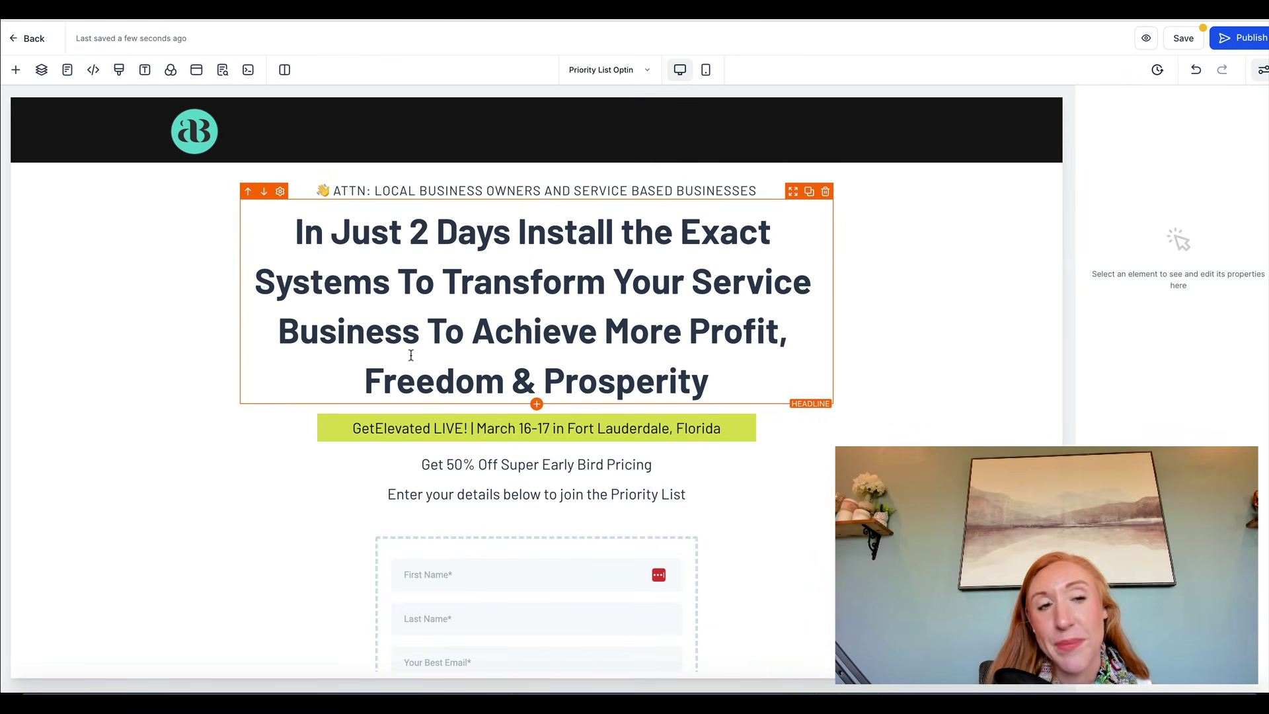
- Open the page's popup and review the general settings and button action choices of its form
left_click(197, 74)
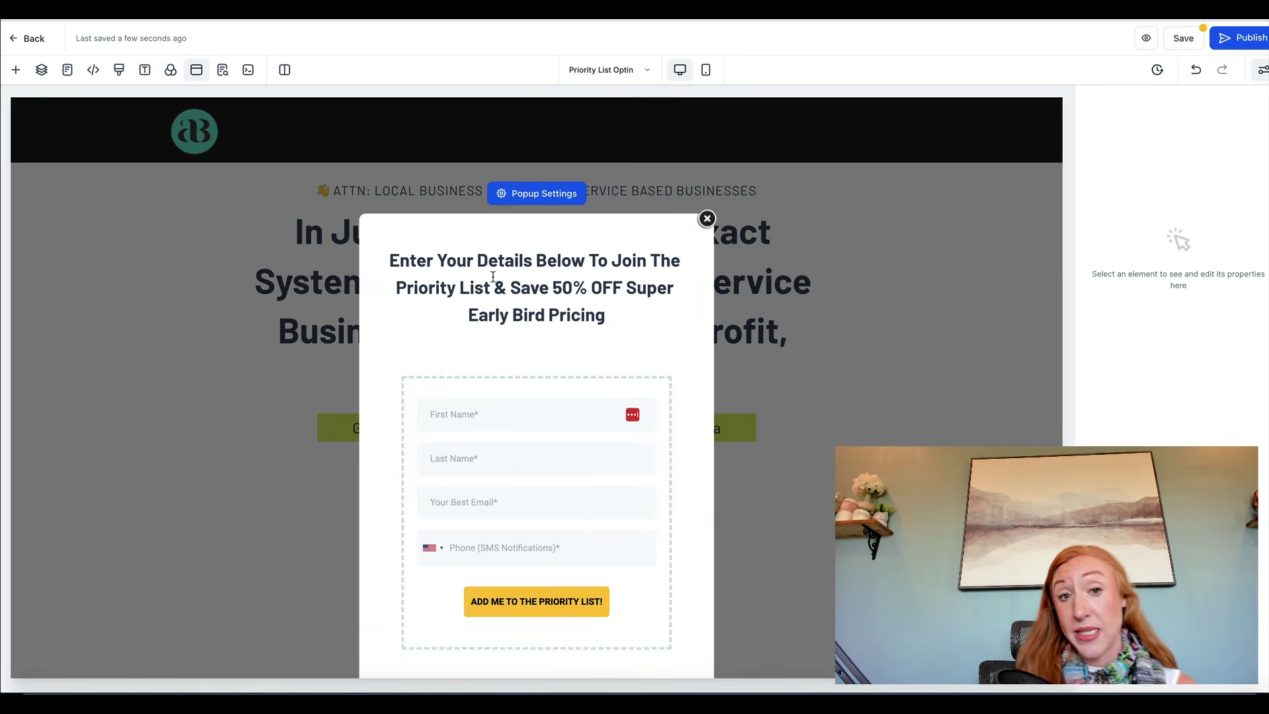
scroll(539, 365, "down", 2)
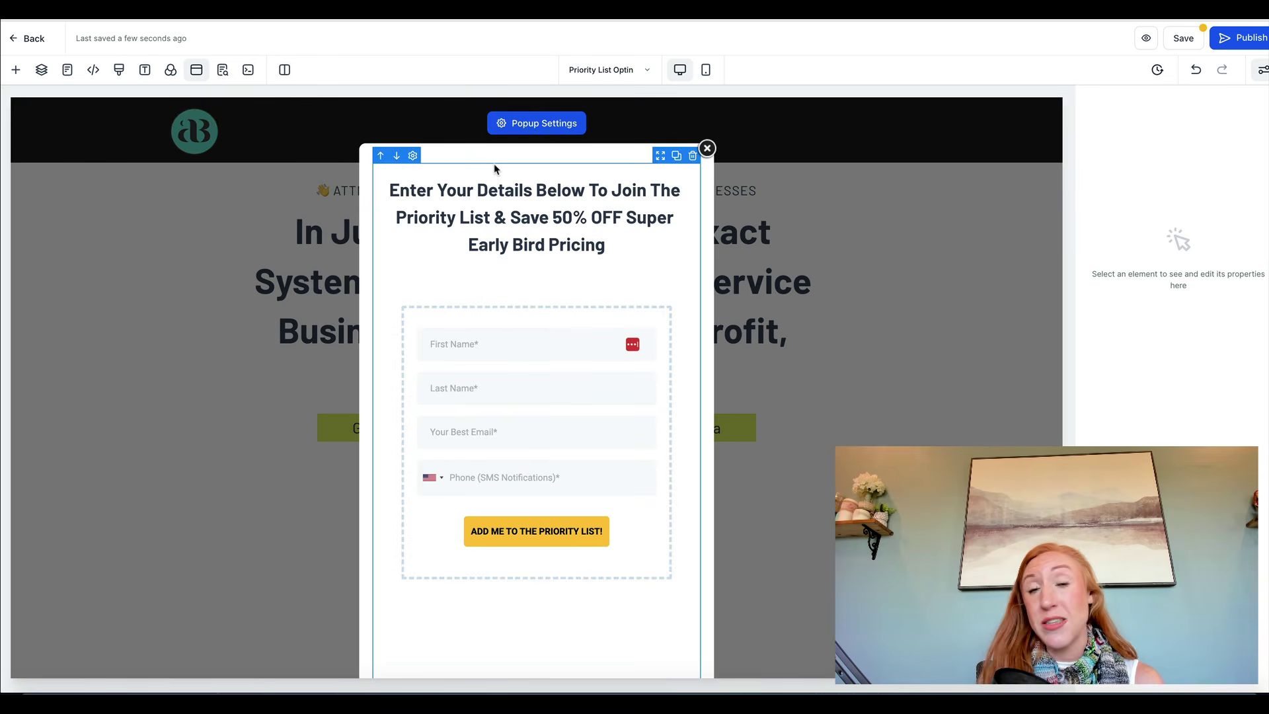
left_click(493, 216)
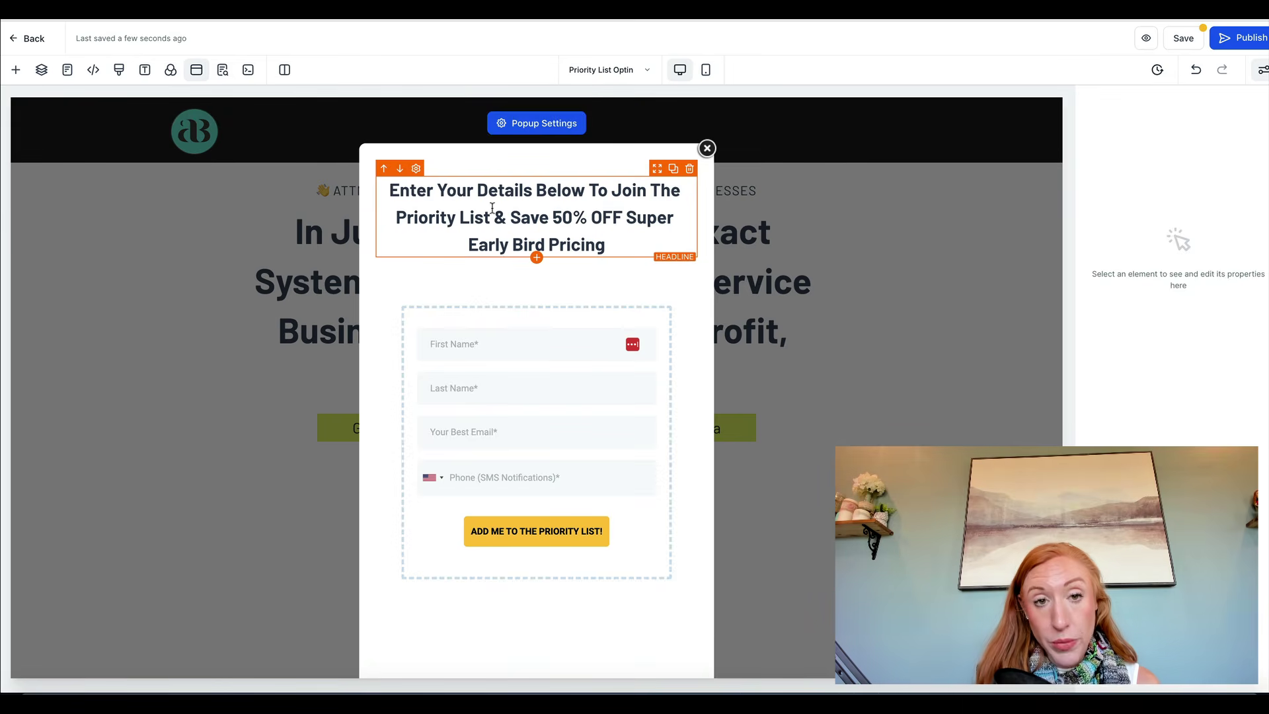
left_click(535, 291)
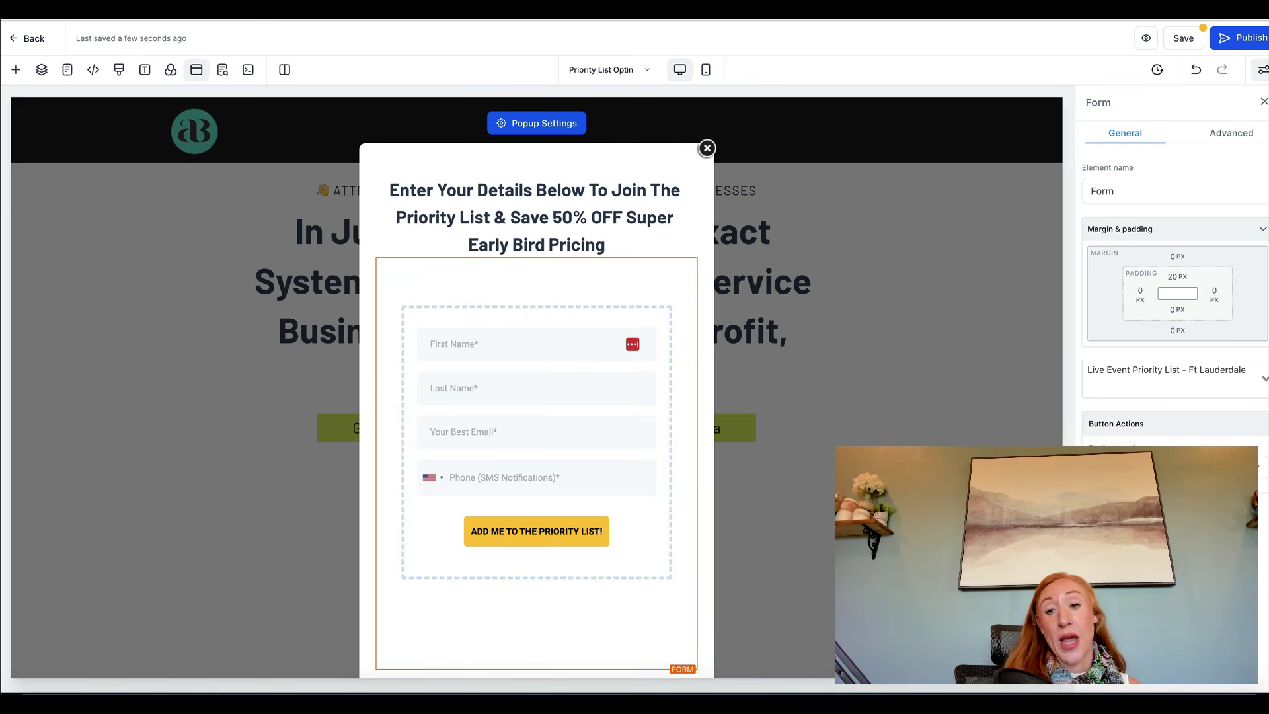
left_click(1176, 466)
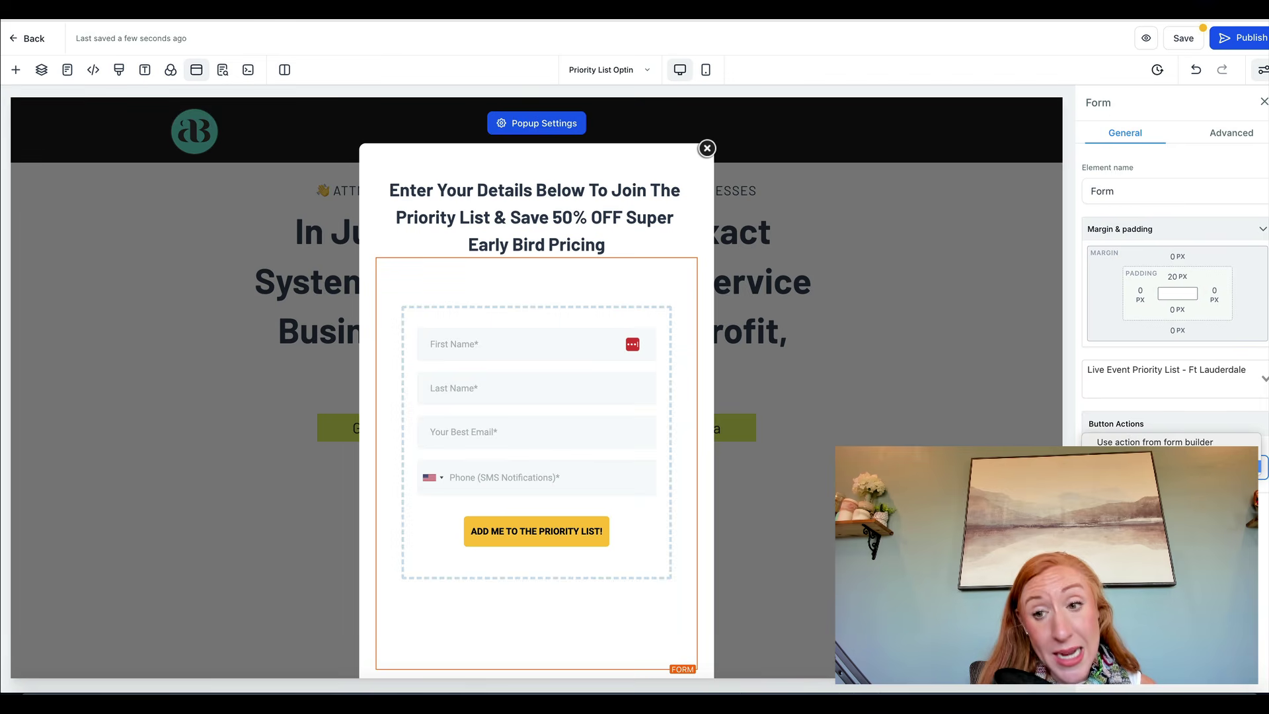
left_click(1163, 503)
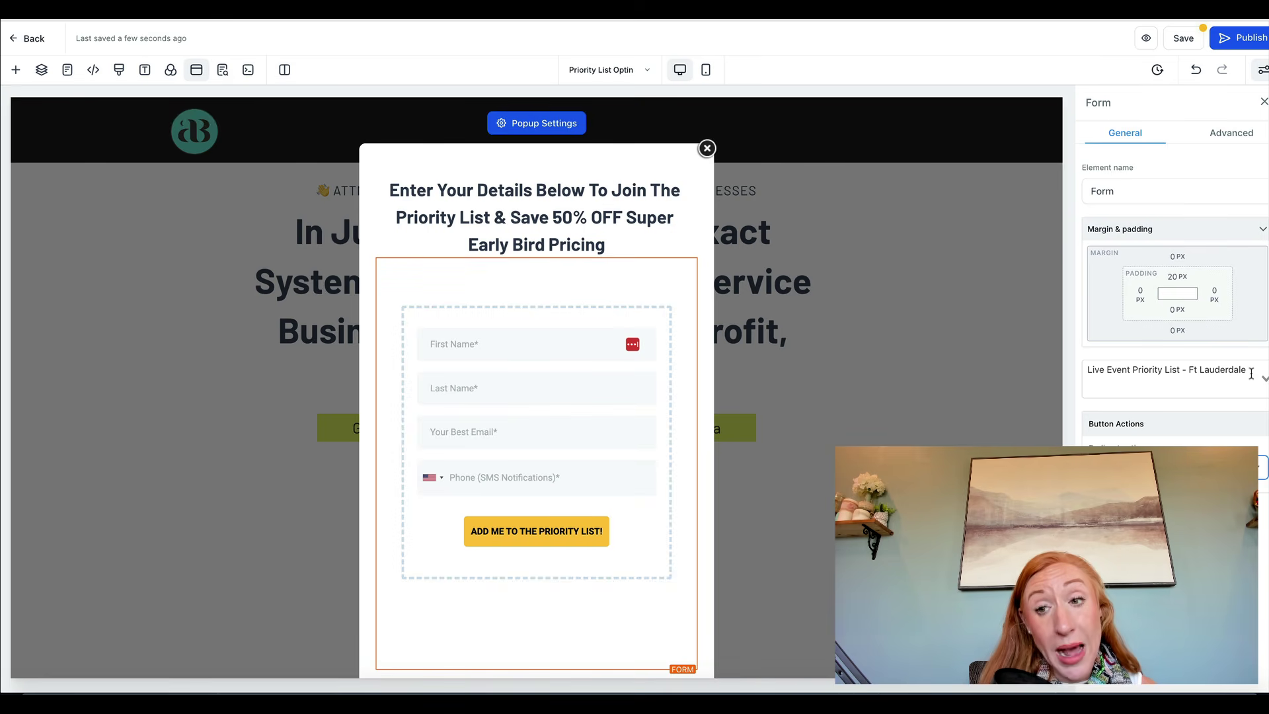
- Review the popup form's selectable forms and advanced options, and check the popup's own settings before closing it
left_click(1090, 370)
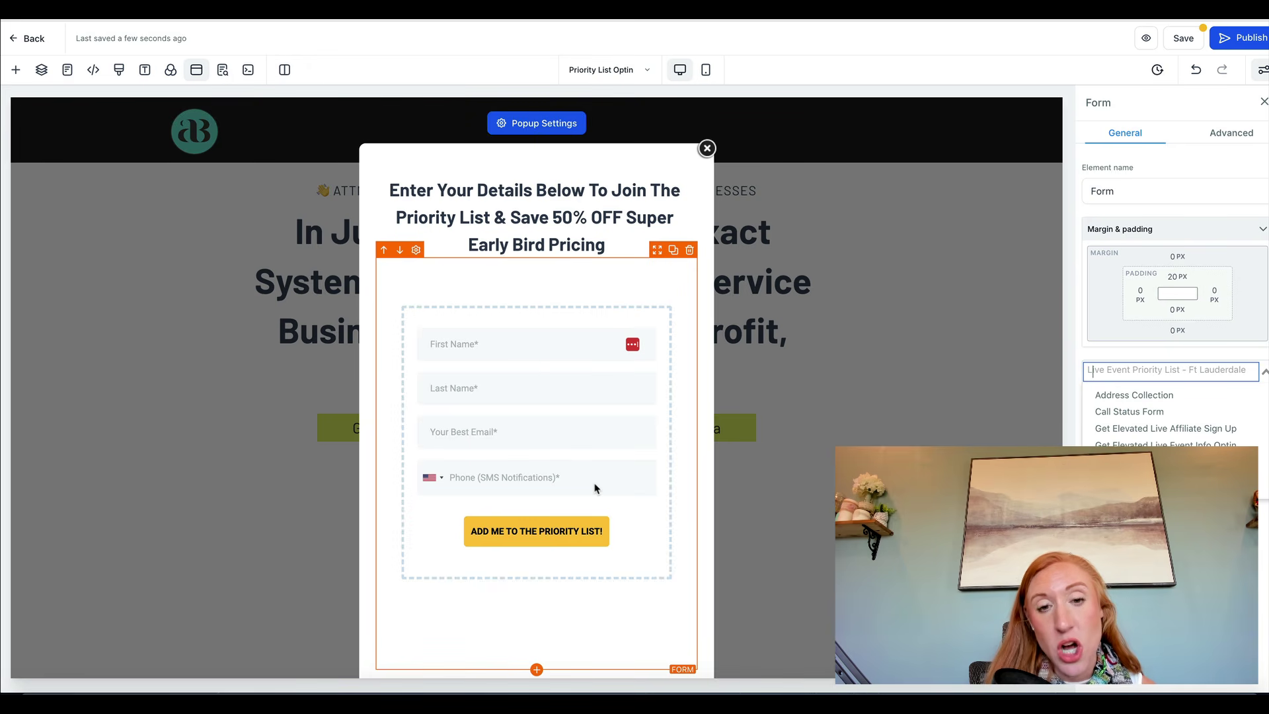
left_click(1163, 370)
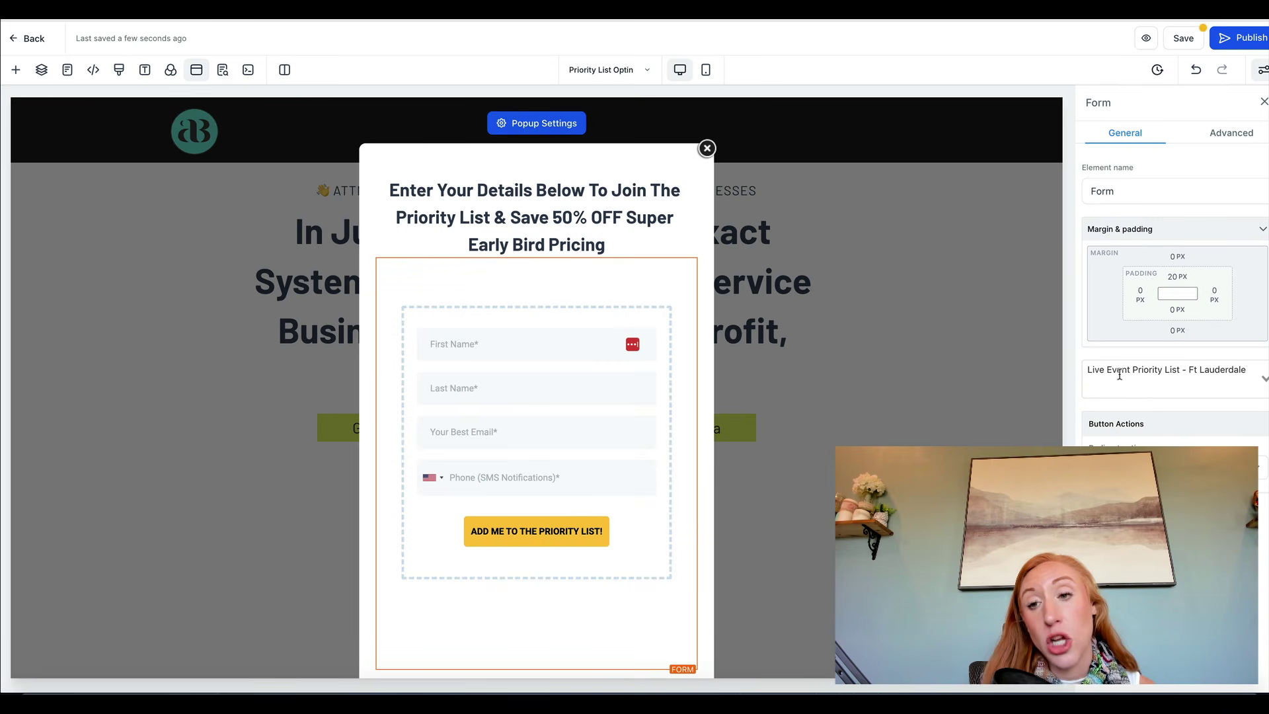
left_click(1232, 136)
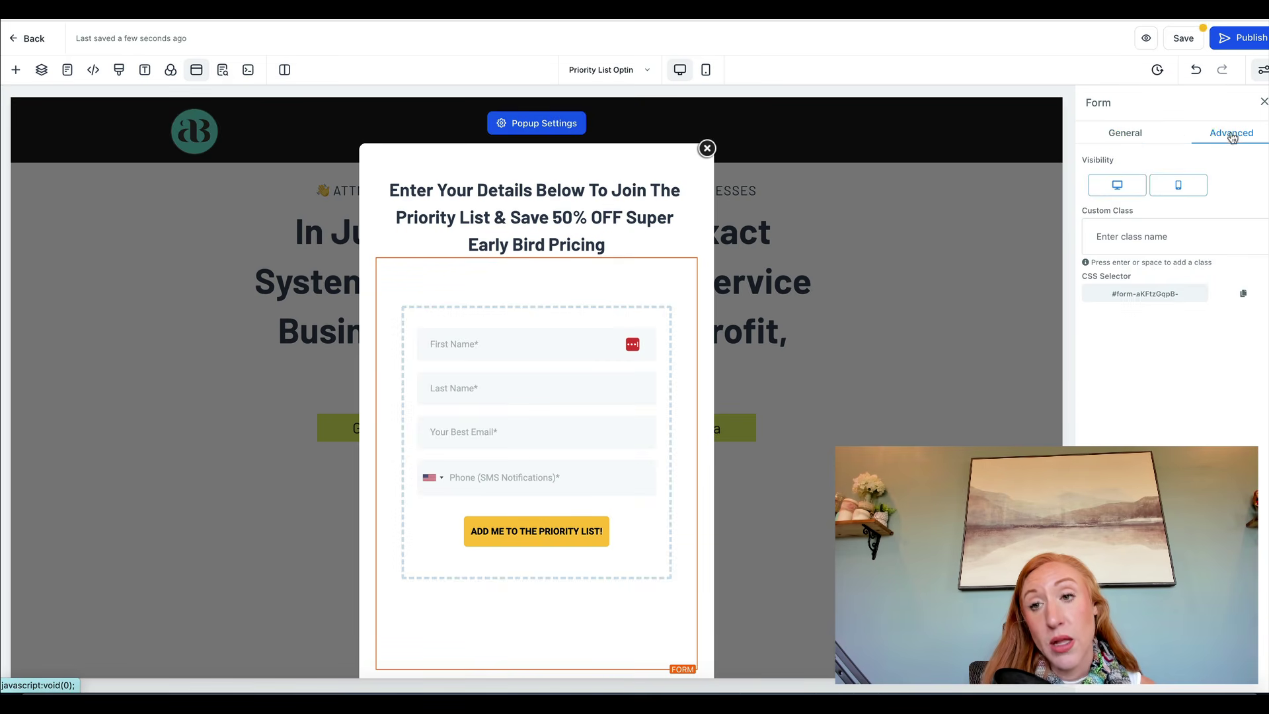
left_click(1114, 139)
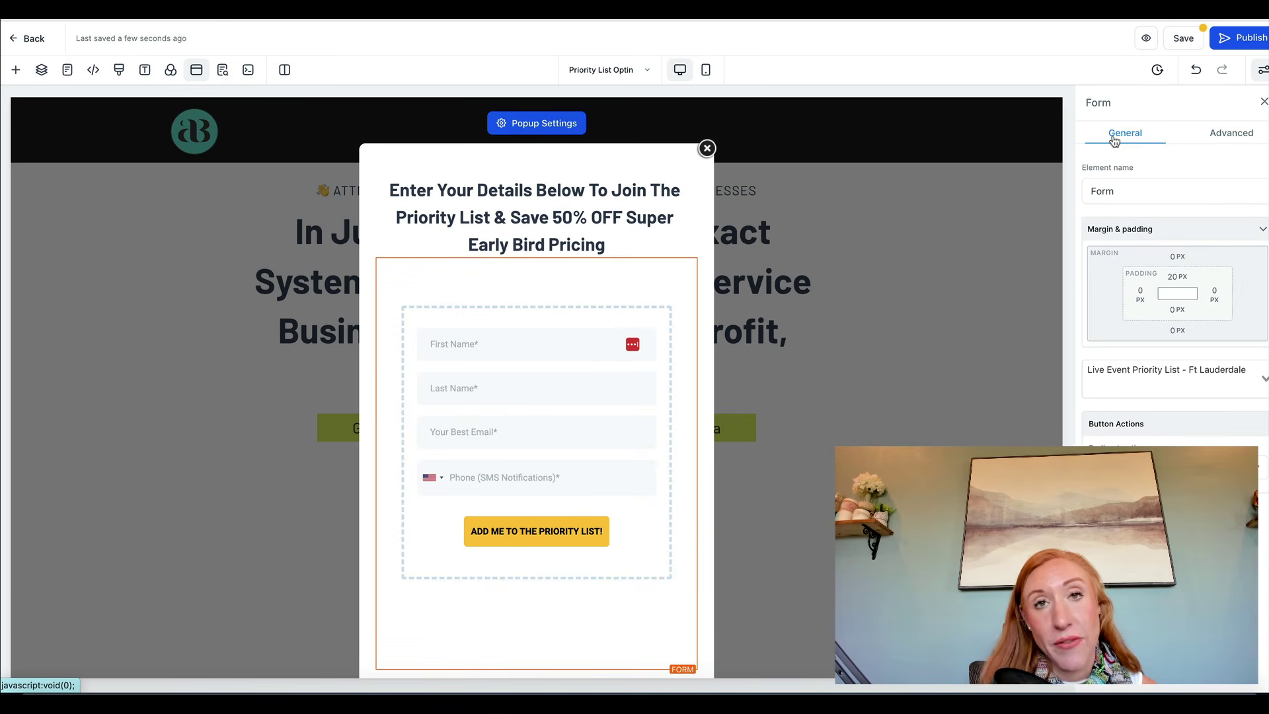
left_click(502, 132)
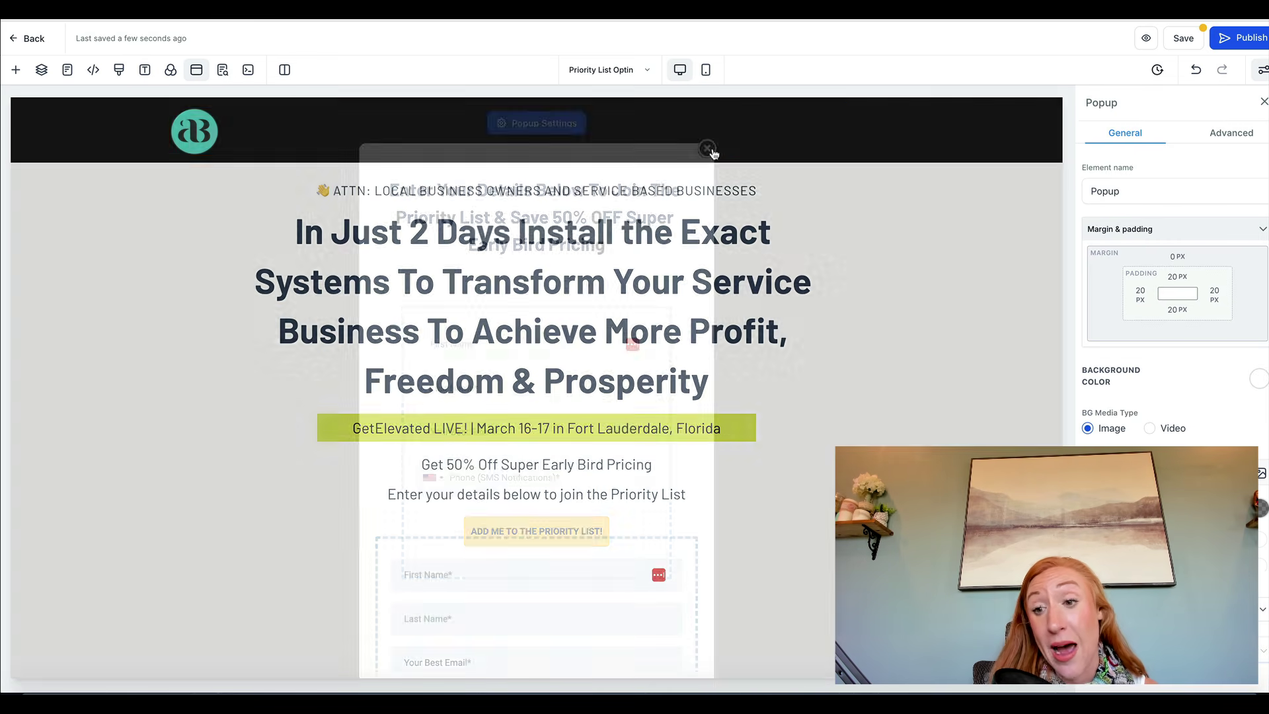
left_click(707, 149)
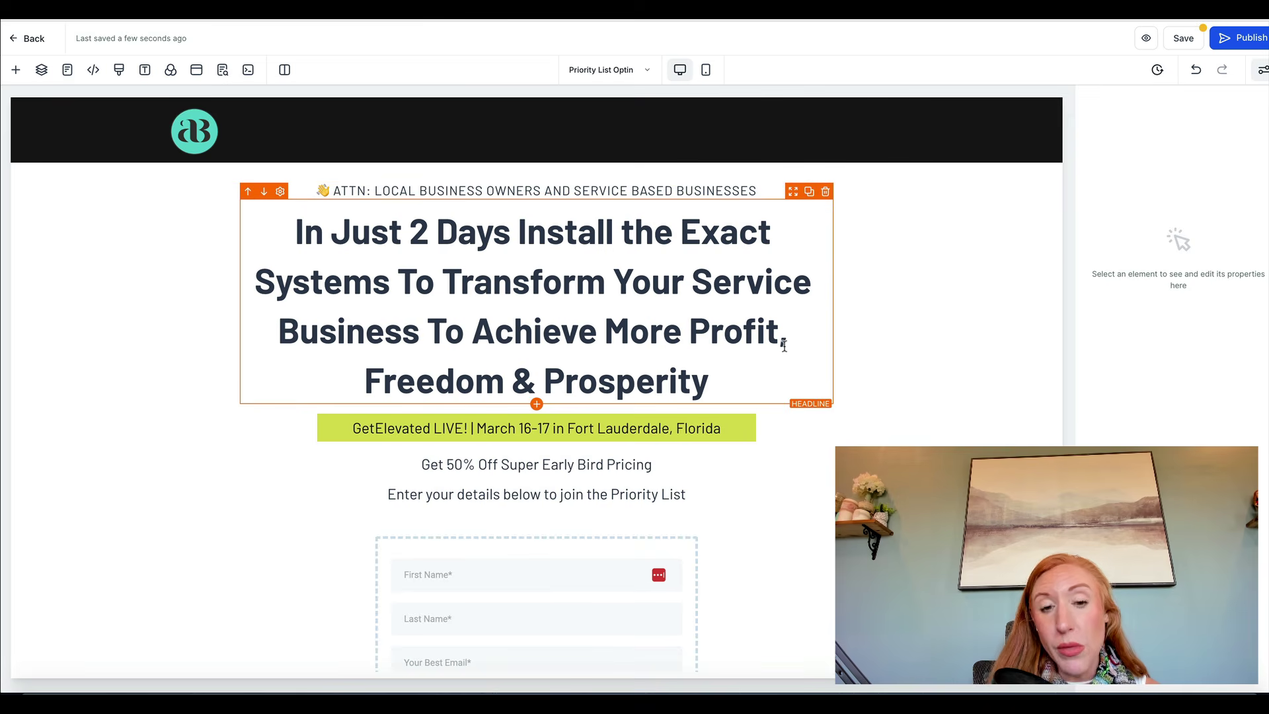
- Toggle the custom code preview on and back off
left_click(249, 68)
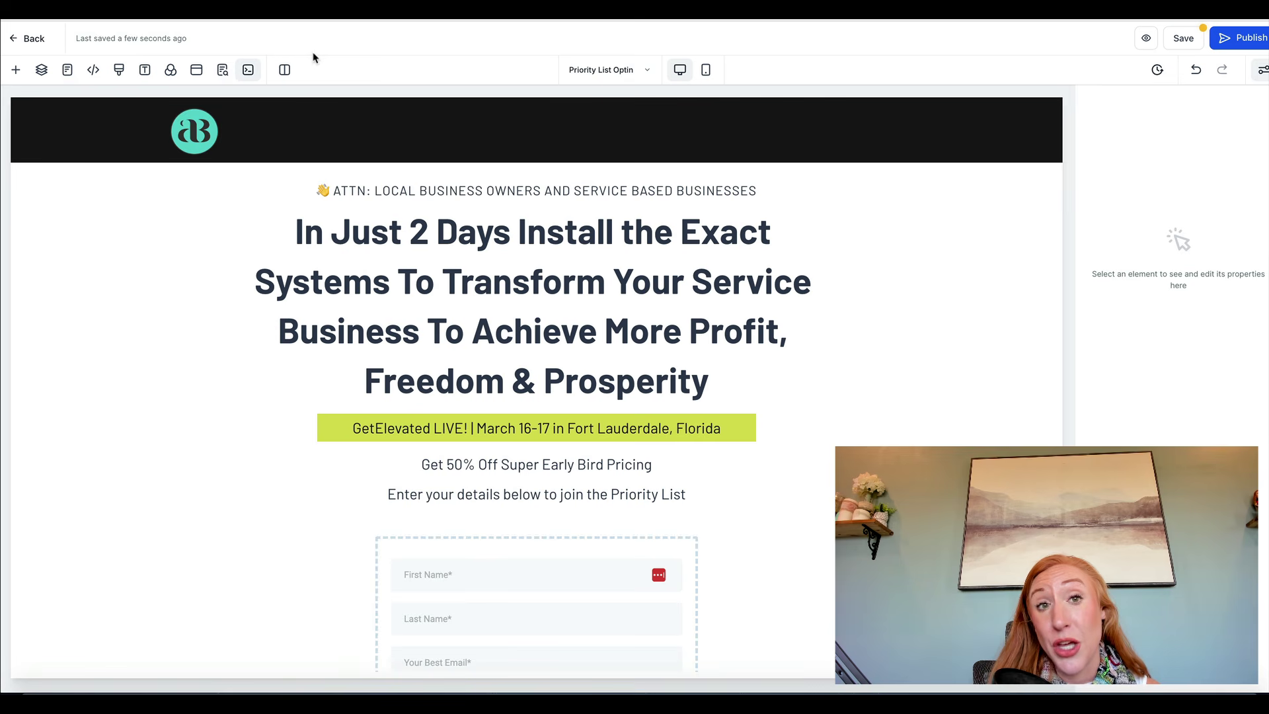
left_click(249, 70)
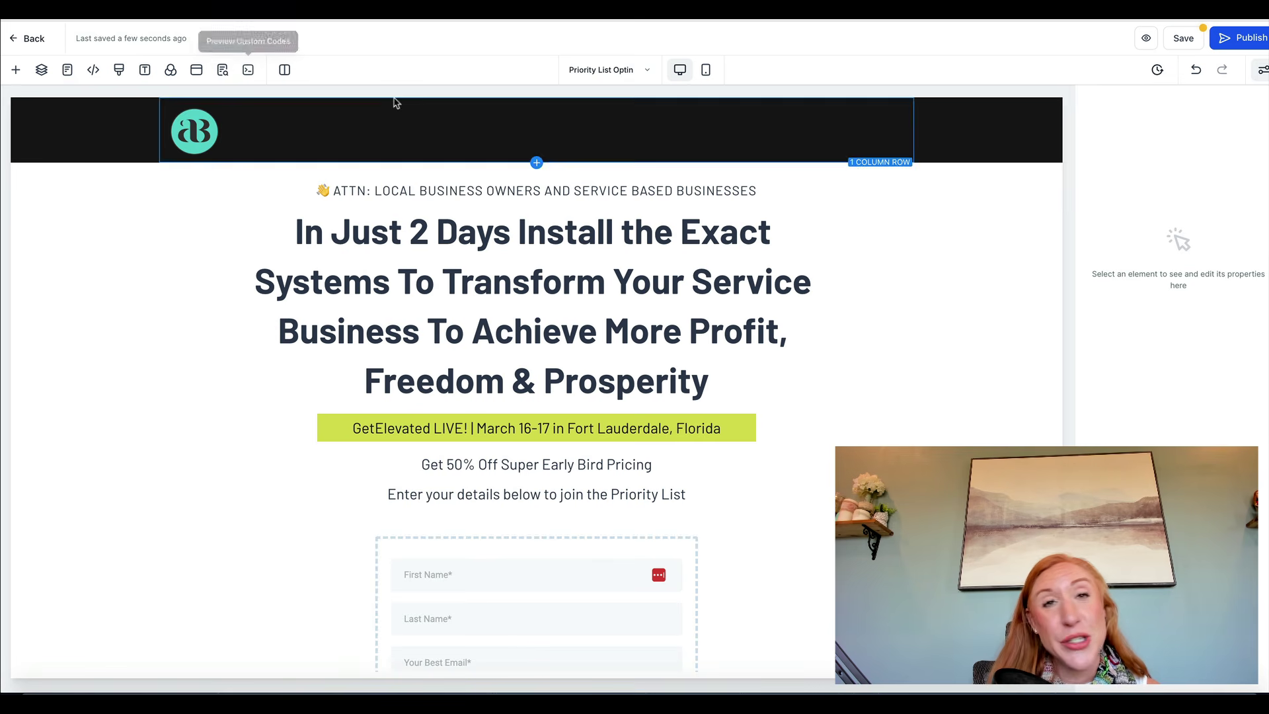
- Switch the editor layout to Auto to compare it and return to 2 Column Mode
left_click(284, 71)
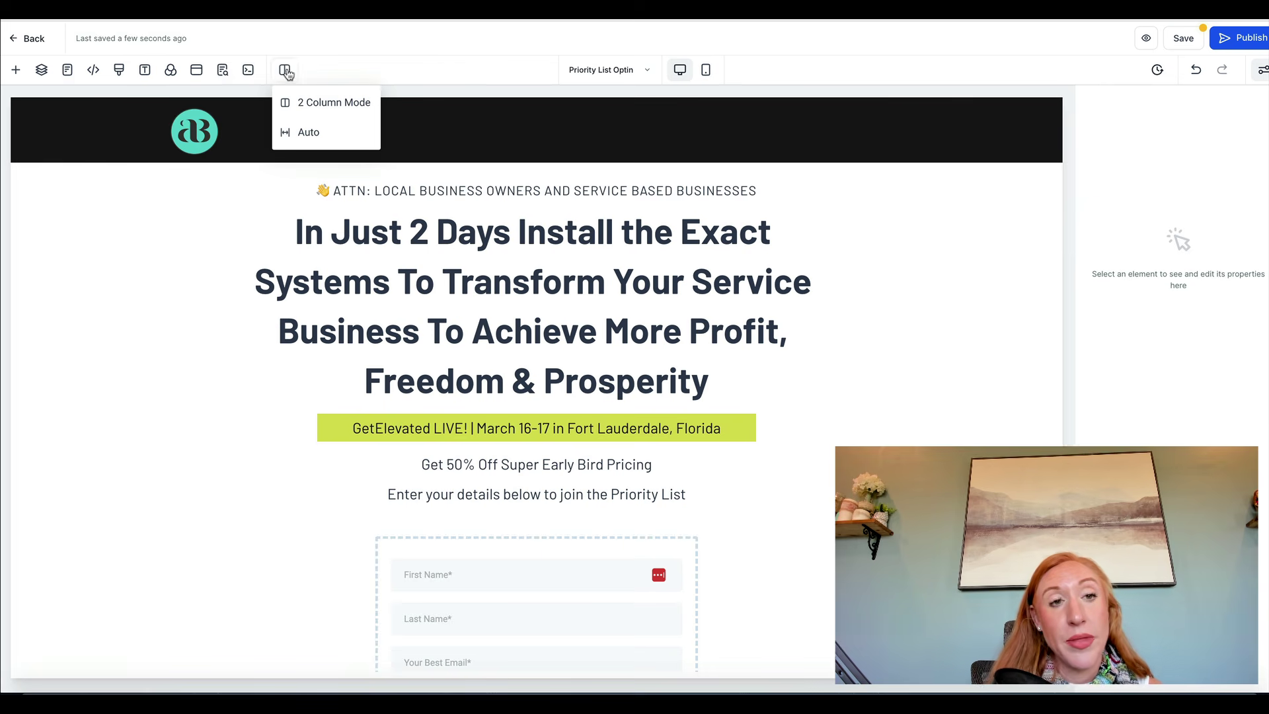
left_click(304, 105)
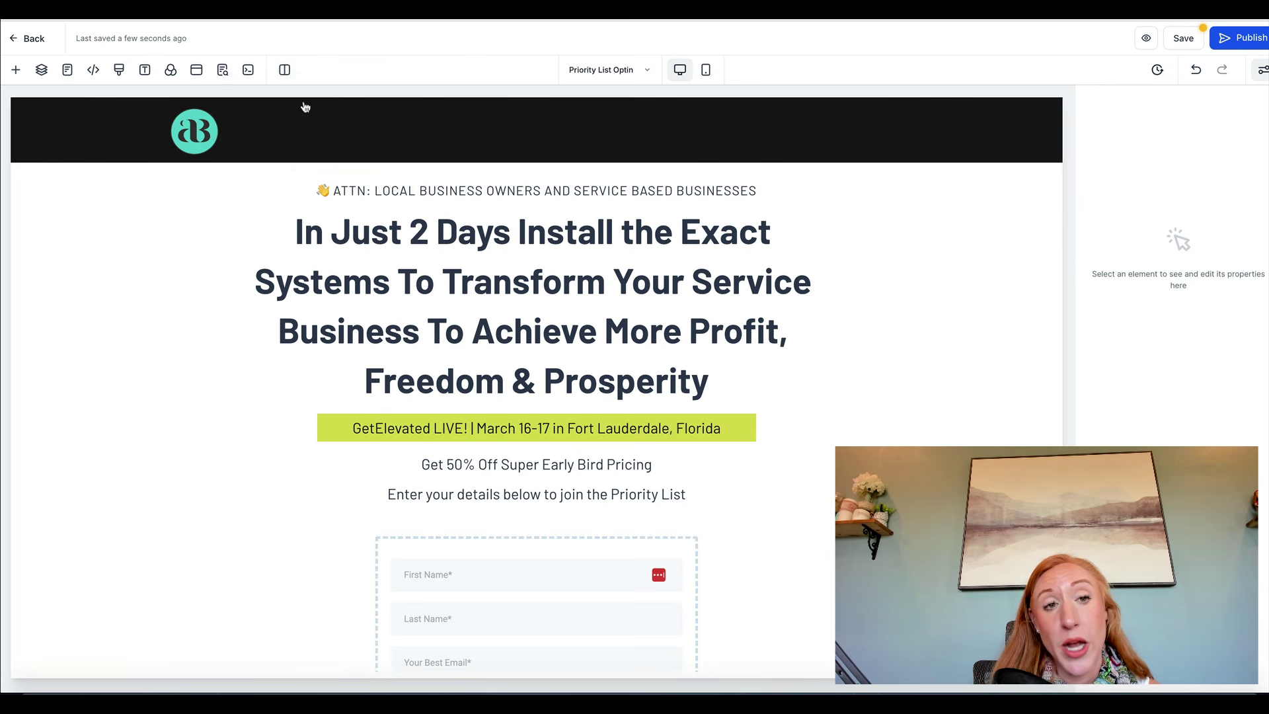
left_click(284, 71)
left_click(305, 130)
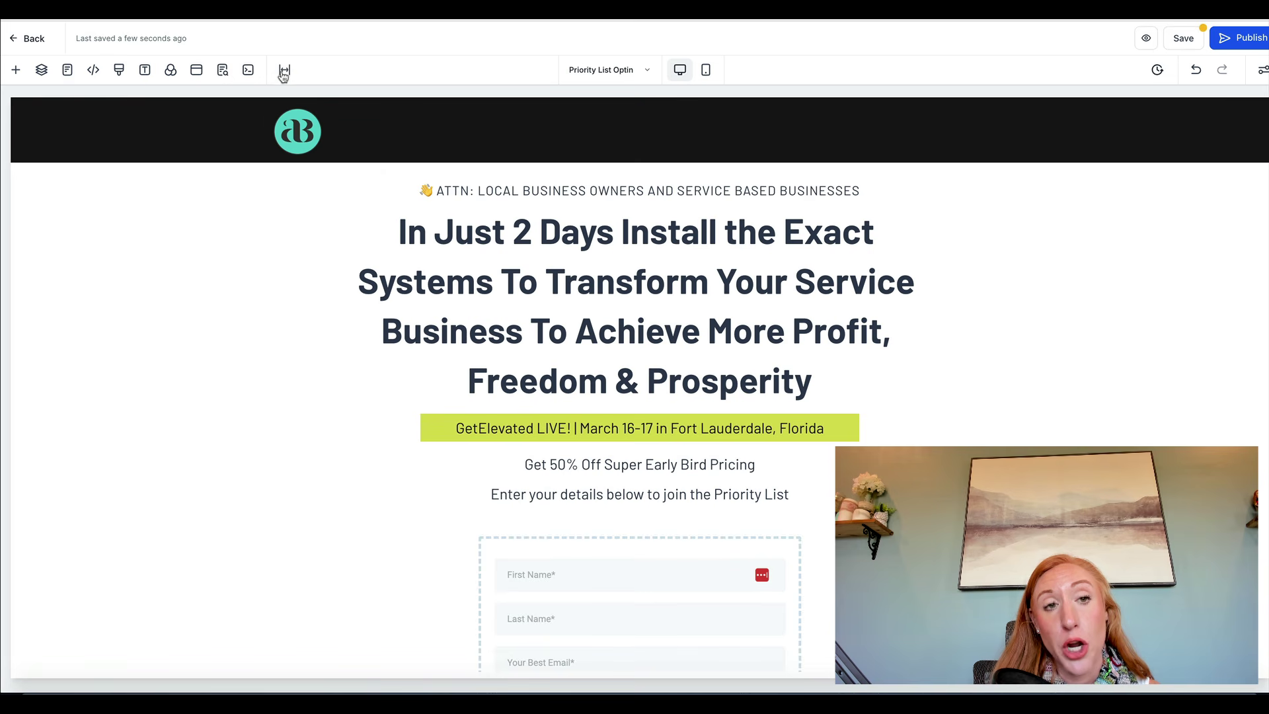
left_click(290, 74)
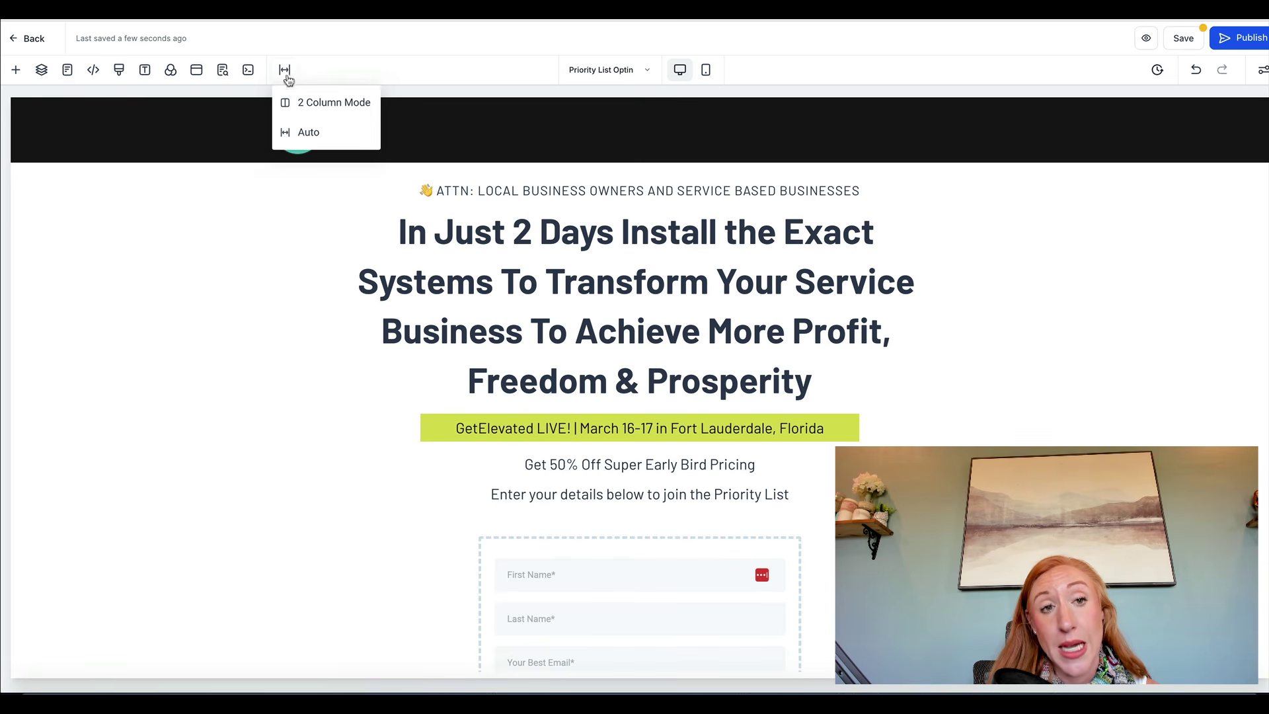
left_click(290, 103)
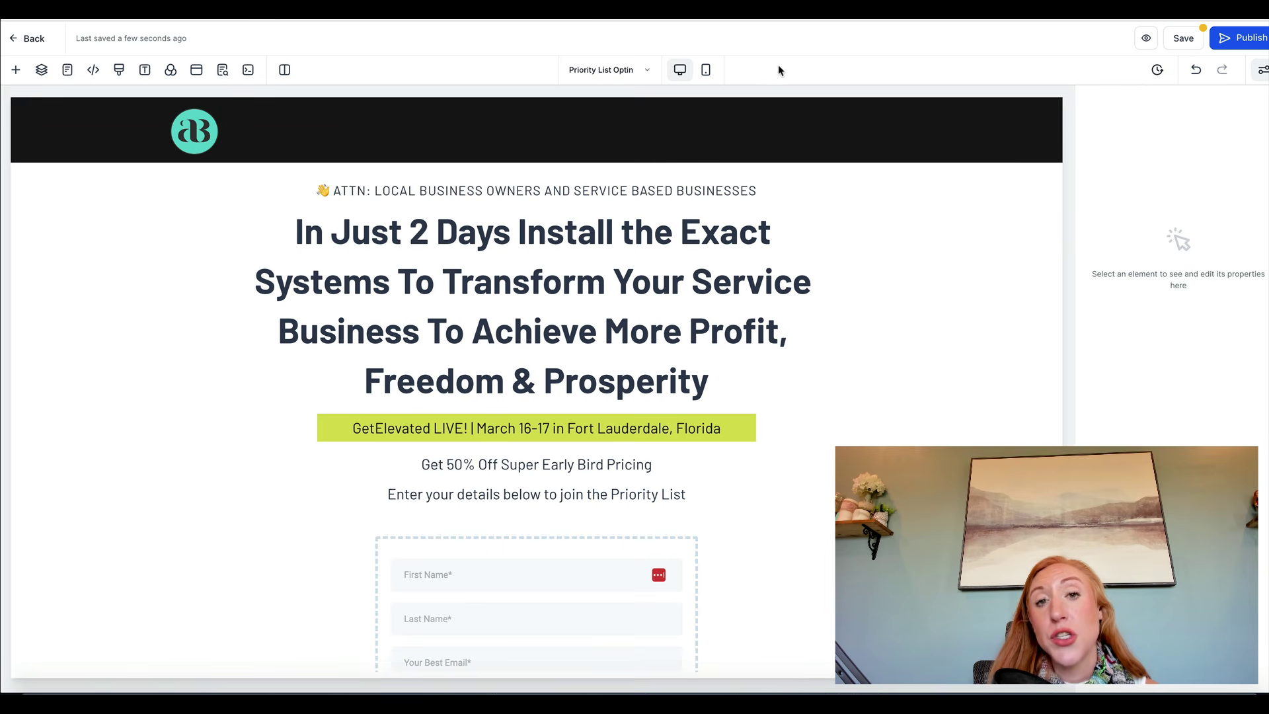
- Show the list of main pages and check the page in mobile view before returning to desktop view
left_click(616, 72)
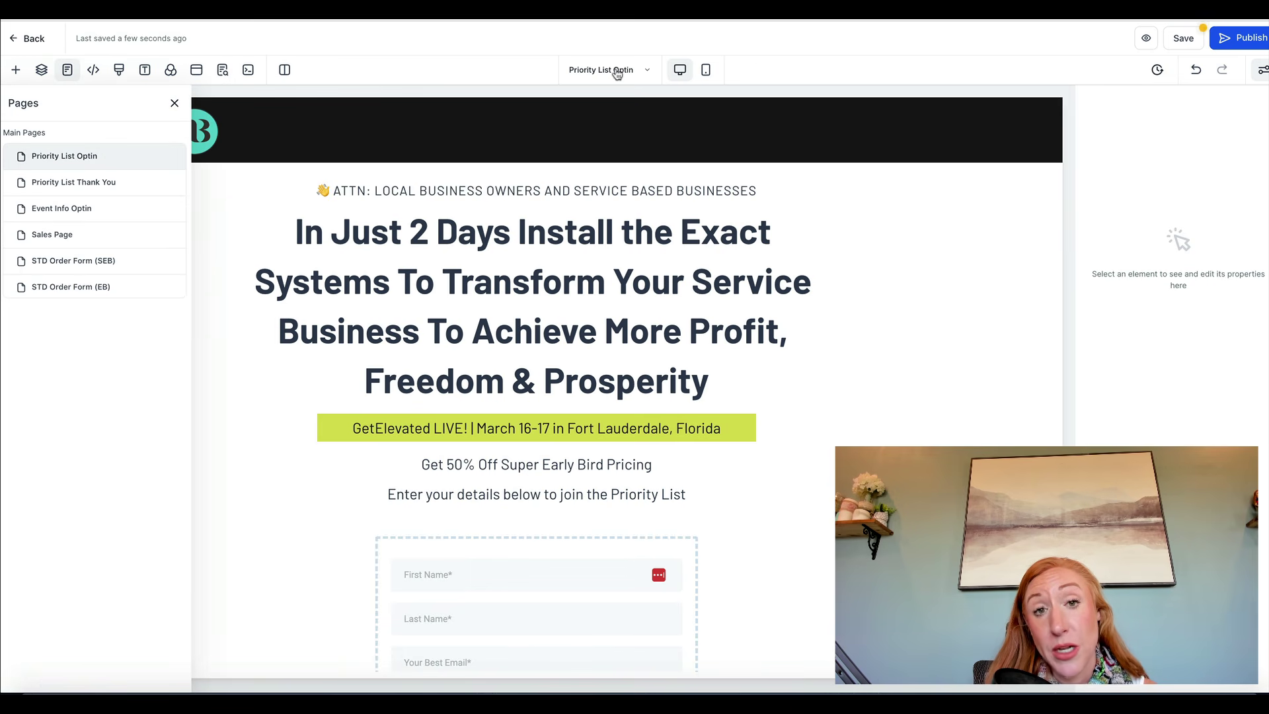
left_click(706, 72)
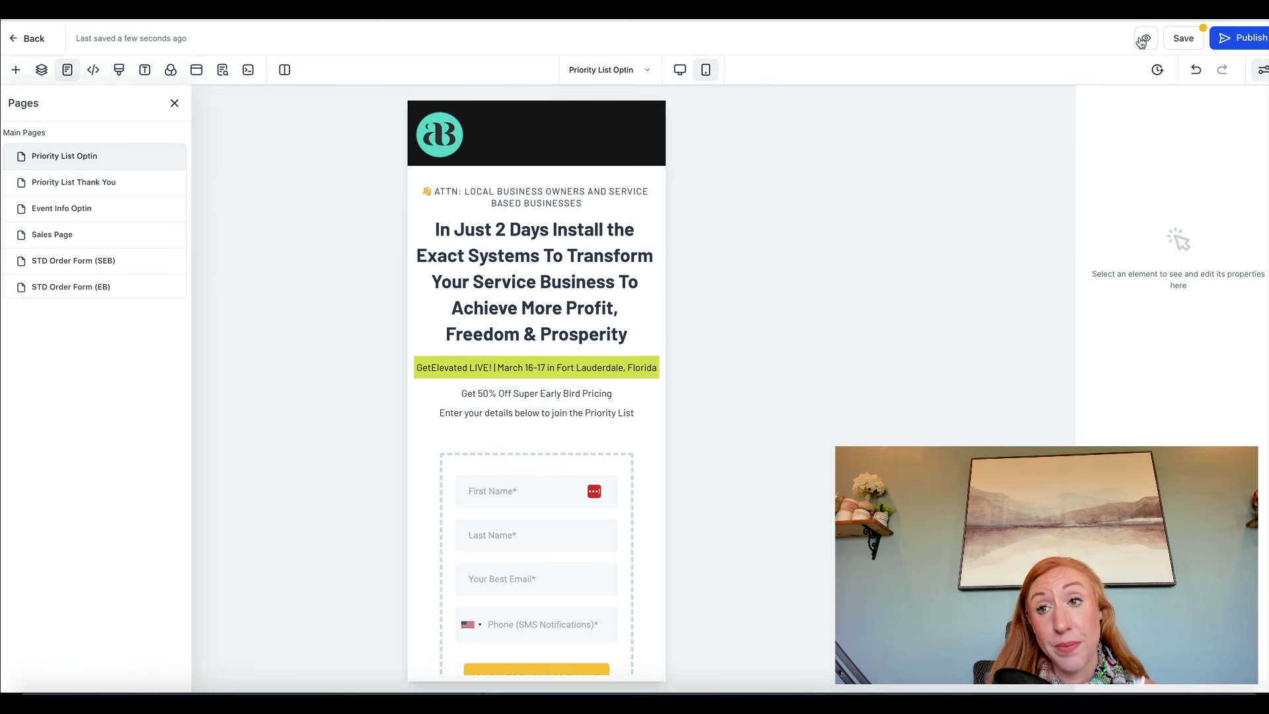
left_click(1259, 78)
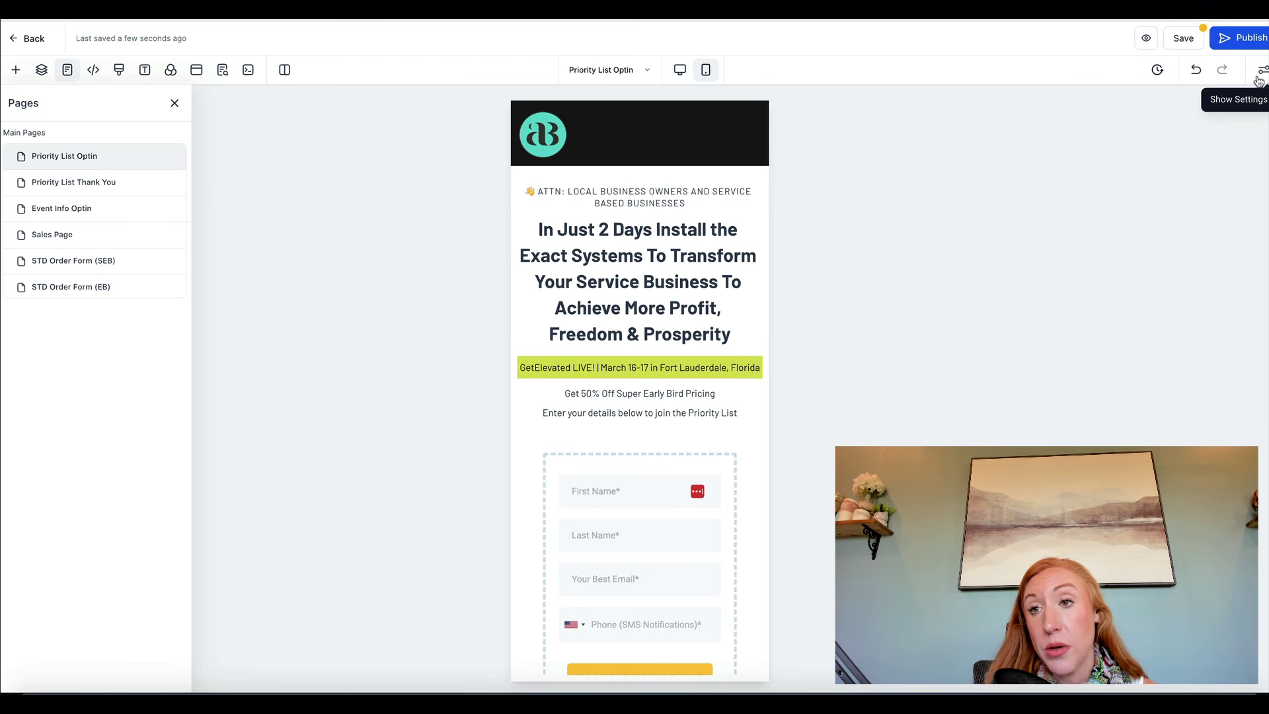
left_click(1258, 78)
left_click(679, 69)
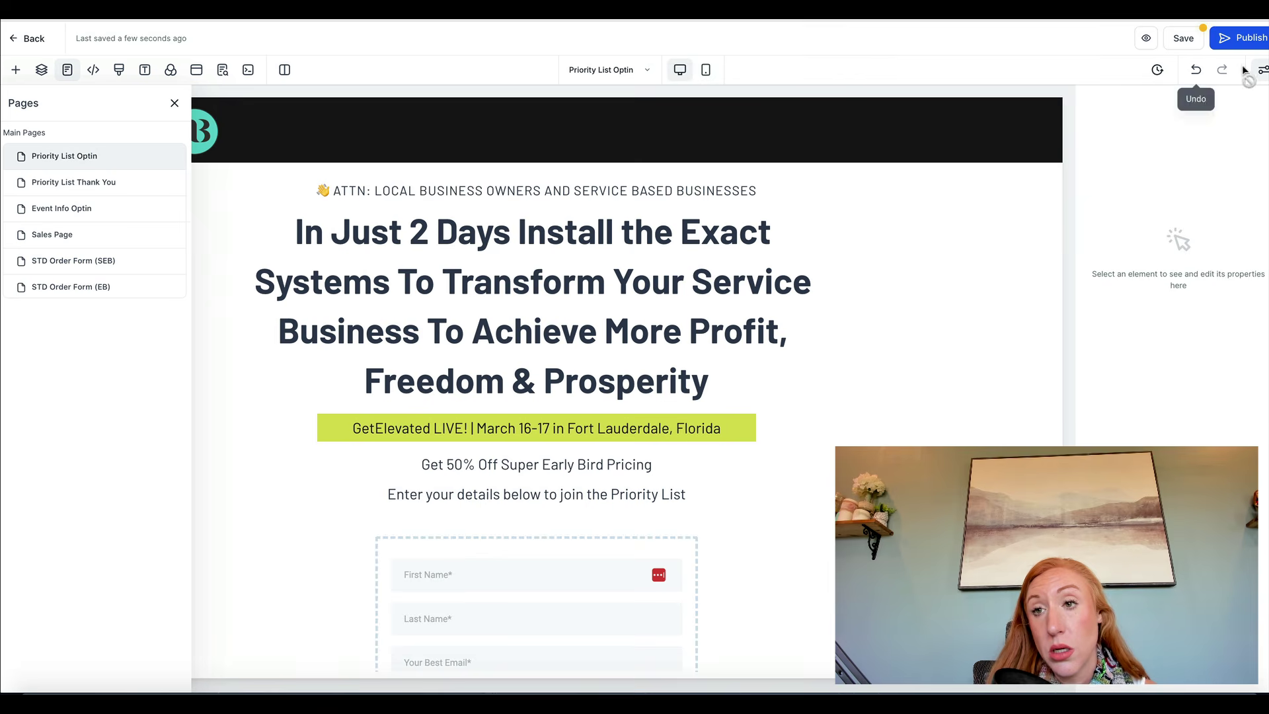
- Hide the element settings and save the Priority List Optin page
left_click(1260, 71)
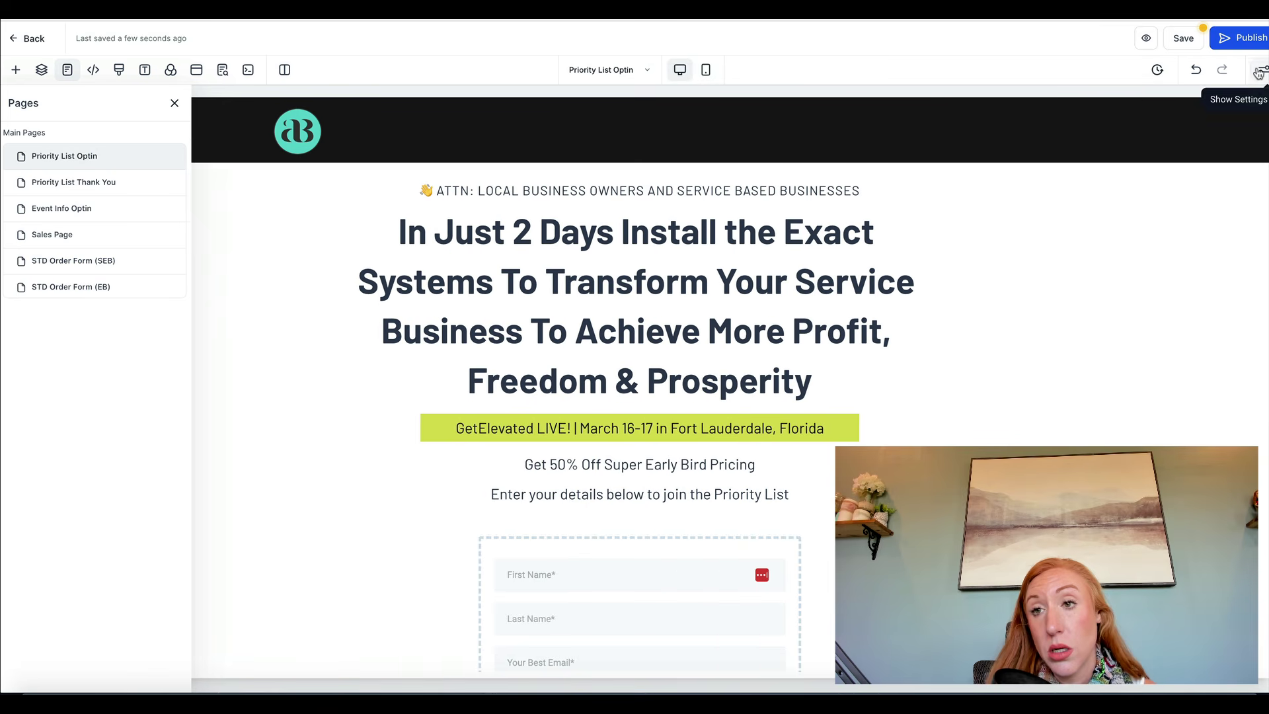
left_click(1187, 38)
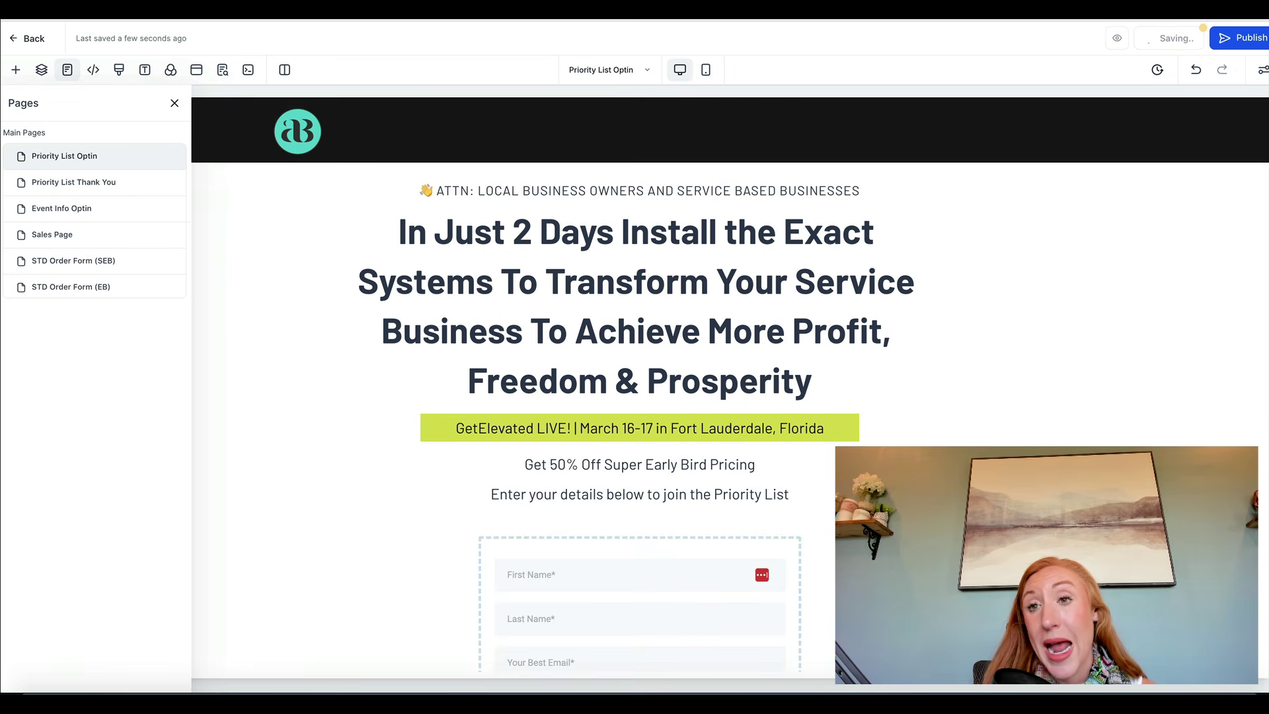